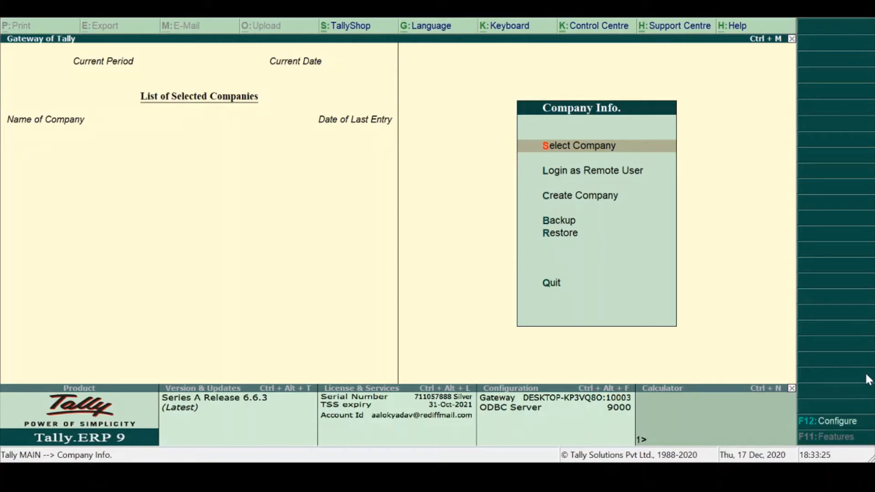
- Open the General configuration and accept India / SAARC accounting terminology with Name Only for names in reports
left_click(829, 428)
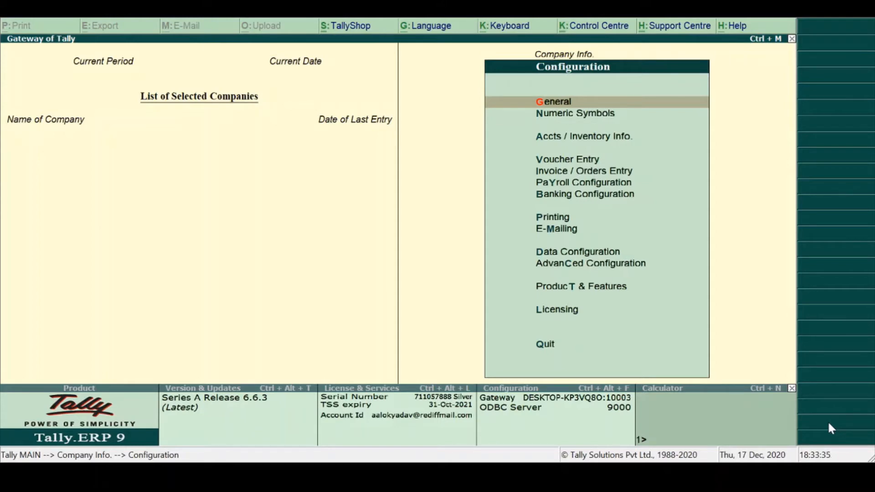
key("Return")
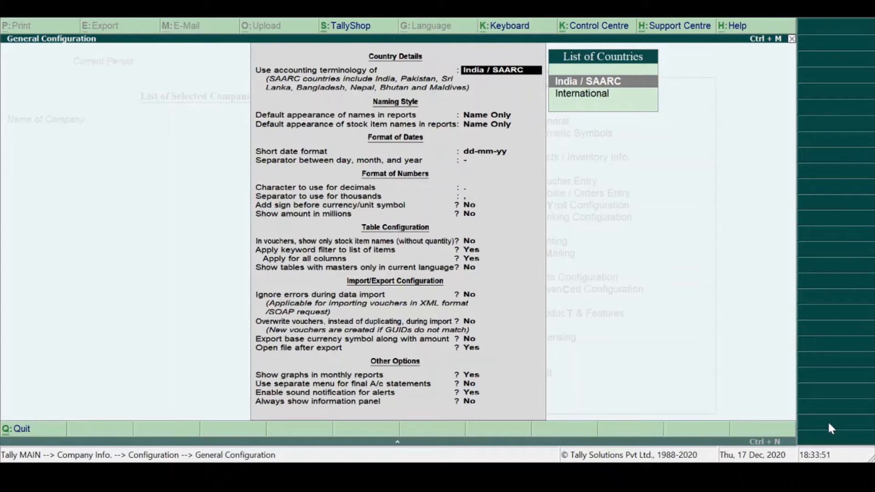
key("Down")
key("Up")
key("Return")
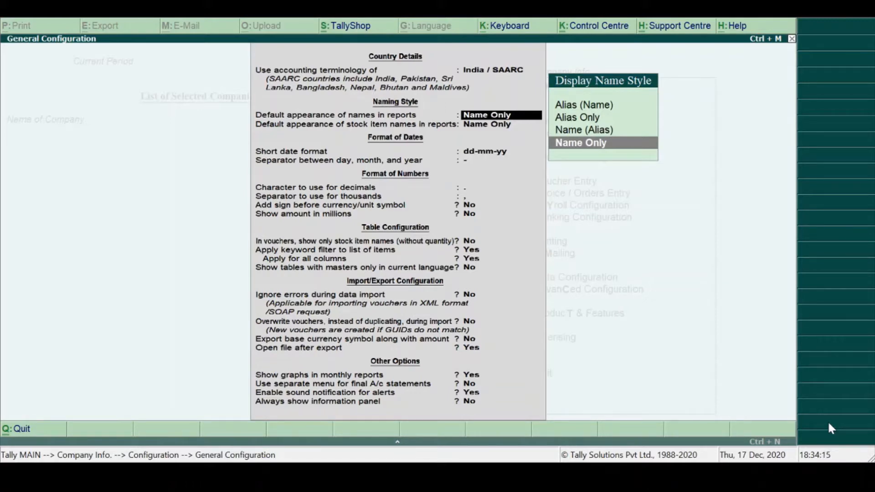
key("Return")
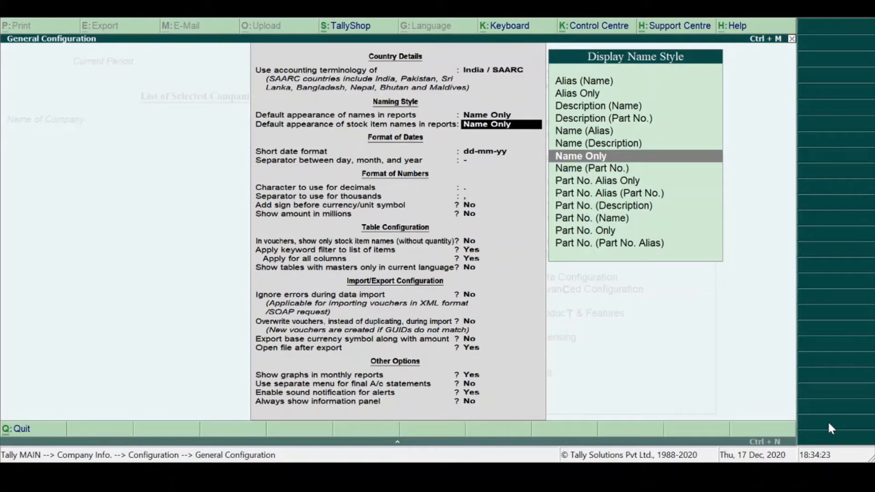
- Look through the display name styles for stock item names in reports and settle on Name Only
key("Up")
key("Up")
key("Up")
key("Up")
key("Up")
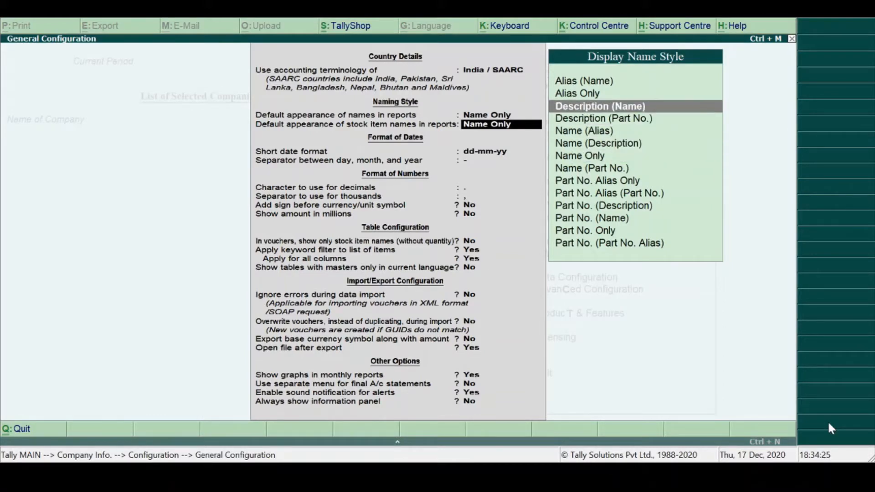
key("Down")
key("Down")
key("Down")
key("Down")
key("Down")
key("Down")
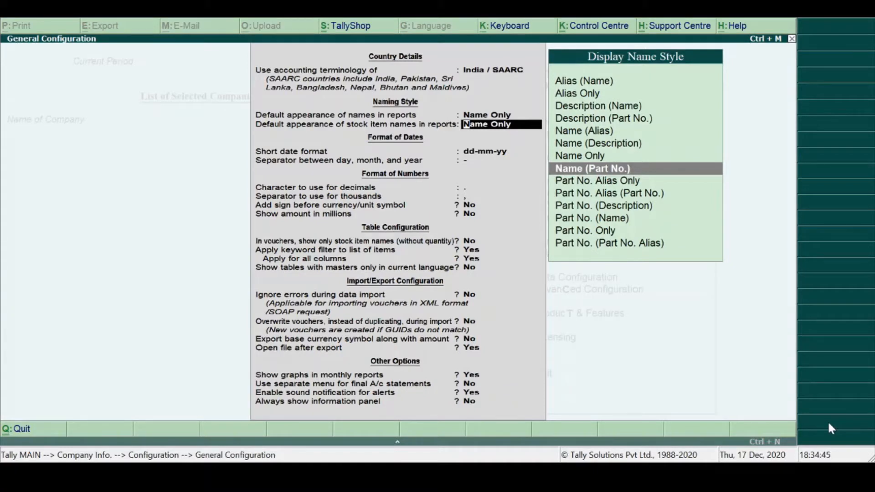
key("Down")
key("Down")
key("Down")
key("Down")
key("Down")
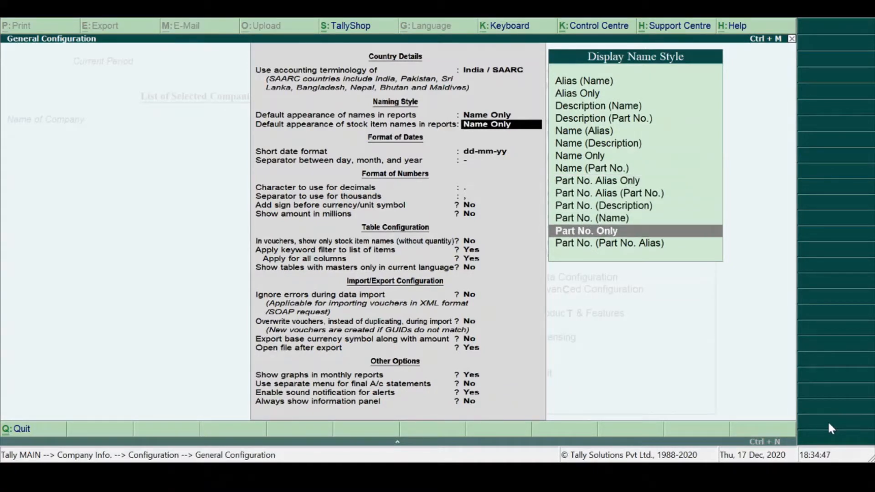
key("Up")
key("Up")
key("Up")
key("Up")
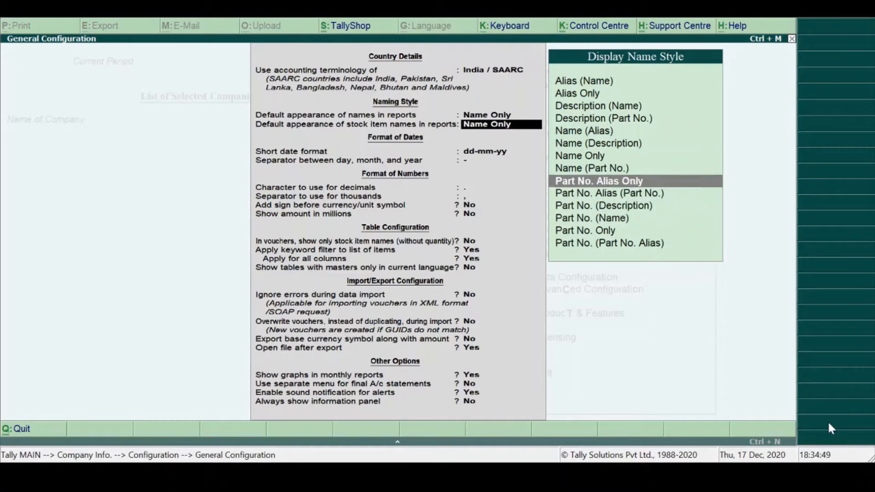
key("Up")
key("Up")
key("Up")
key("Up")
key("Up")
key("Up")
key("Up")
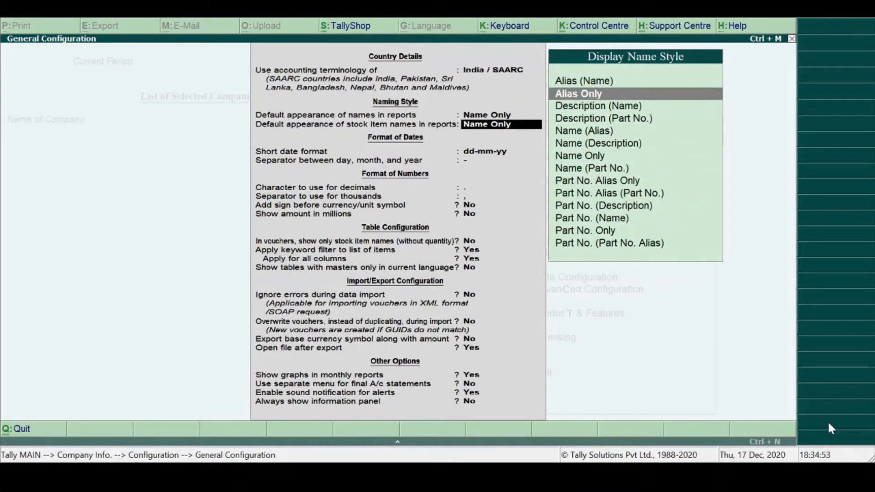
key("Up")
key("Down")
key("Down")
key("Down")
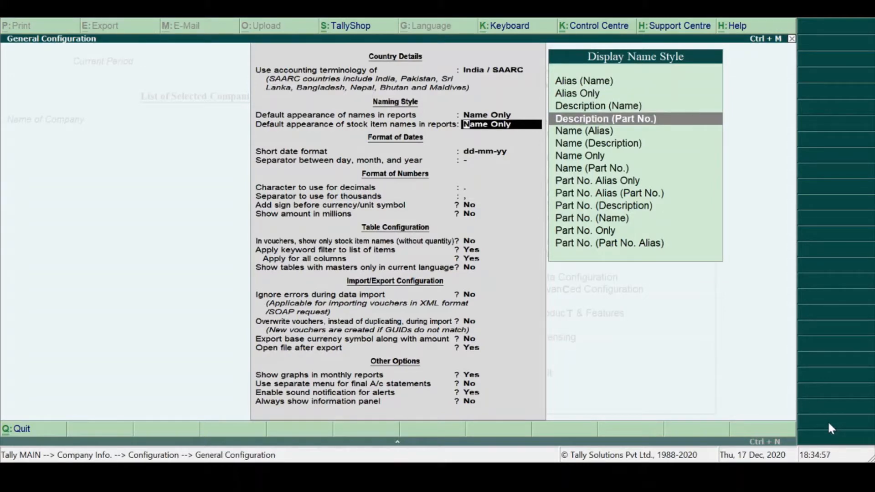
key("Up")
key("Up")
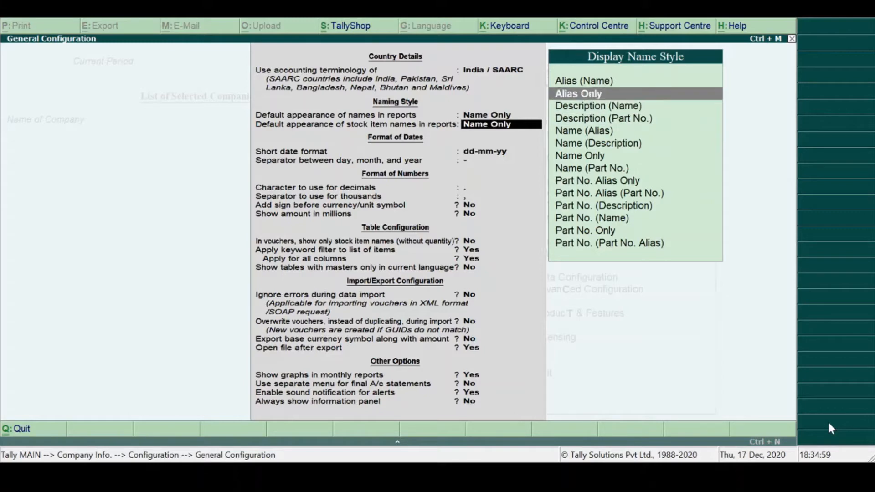
key("Down")
key("Down")
key("Down")
key("Down")
key("Down")
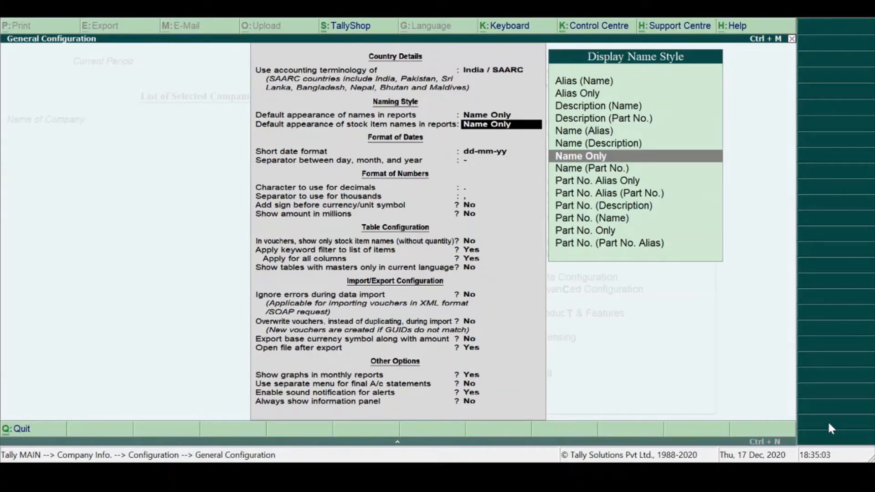
key("Return")
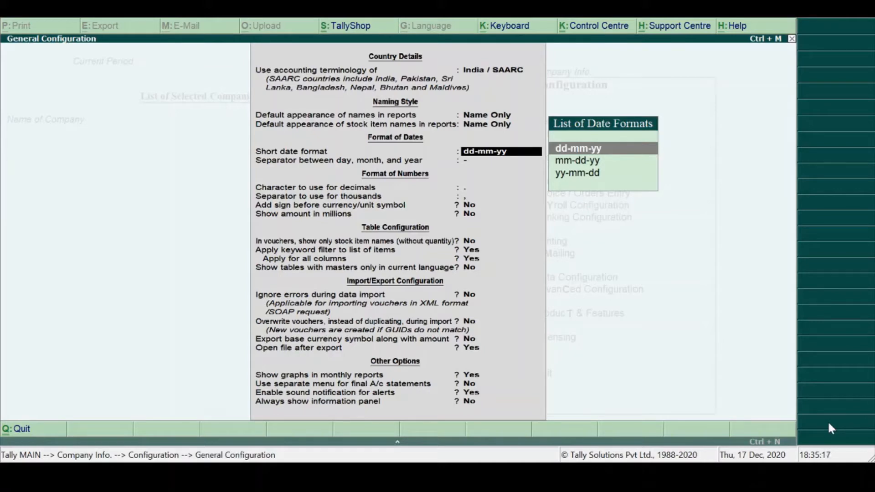
- Accept the dd-mm-yy date format with its hyphen separator, and the number format settings with sign before symbol and millions at No
key("Return")
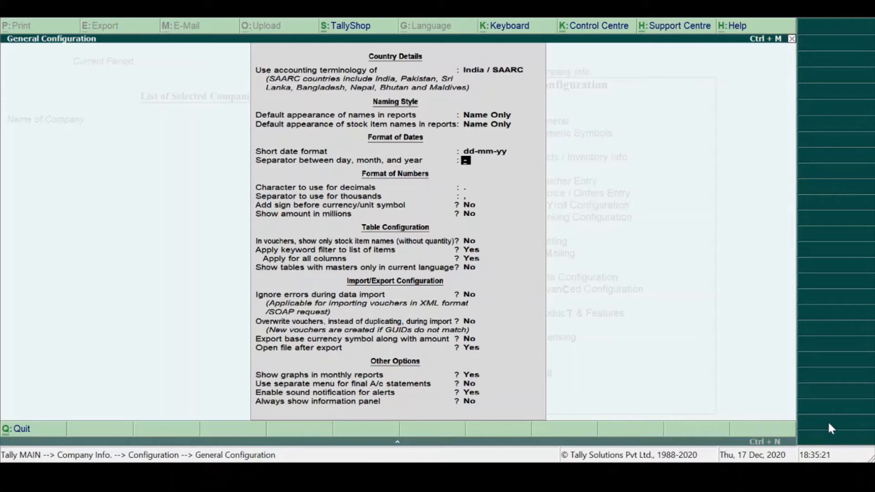
key("Return")
key("Return")
key("Return")
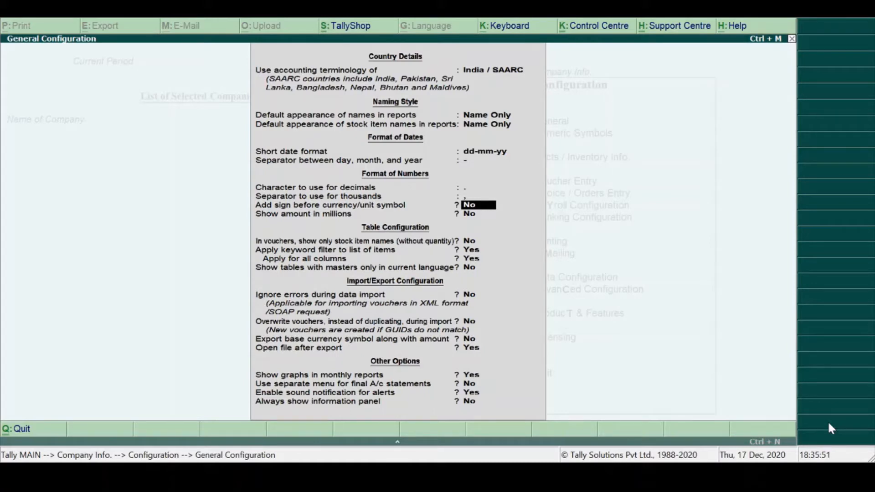
key("Return")
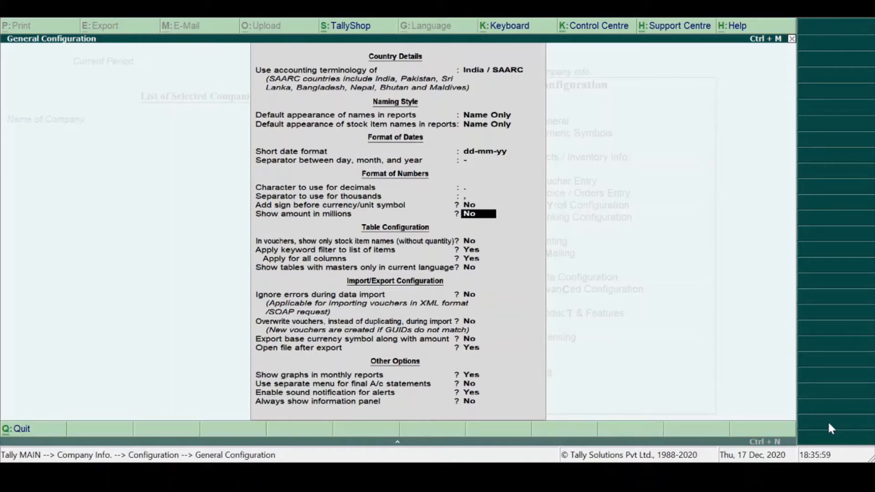
key("Return")
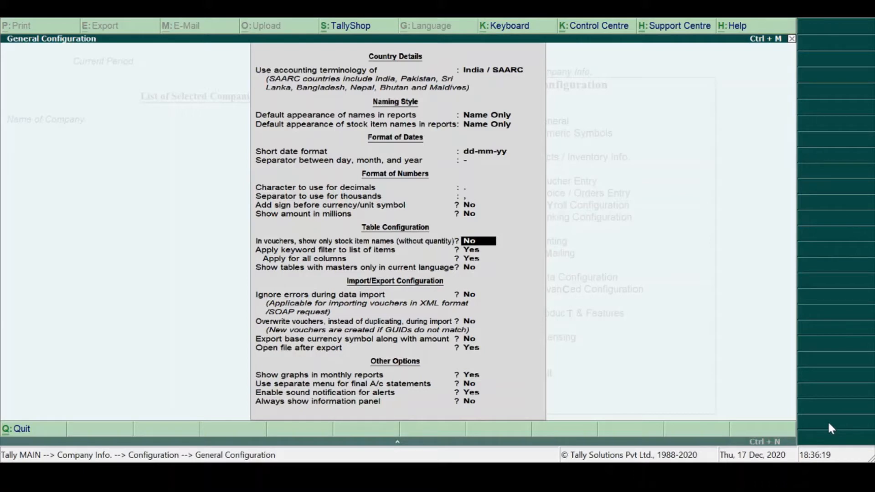
- Accept the table configuration with keyword filtering on for all columns, and stock-item-names-only and current-language-only masters at No
key("Return")
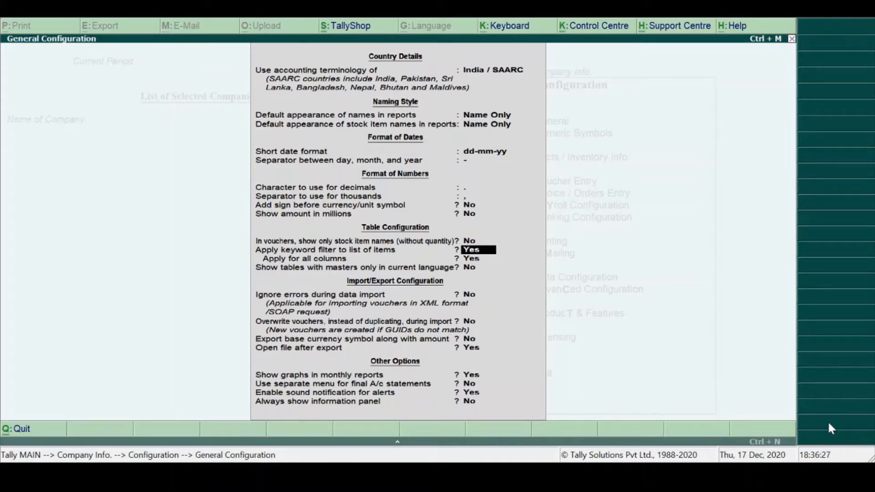
key("Return")
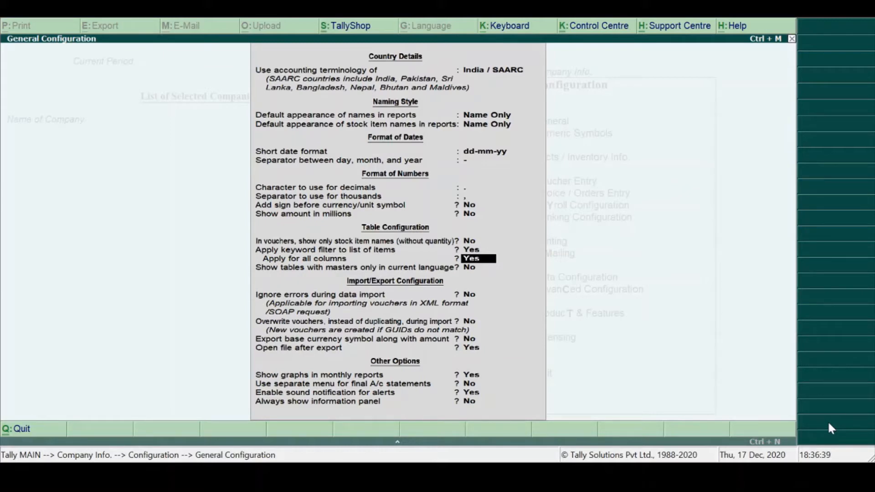
key("Return")
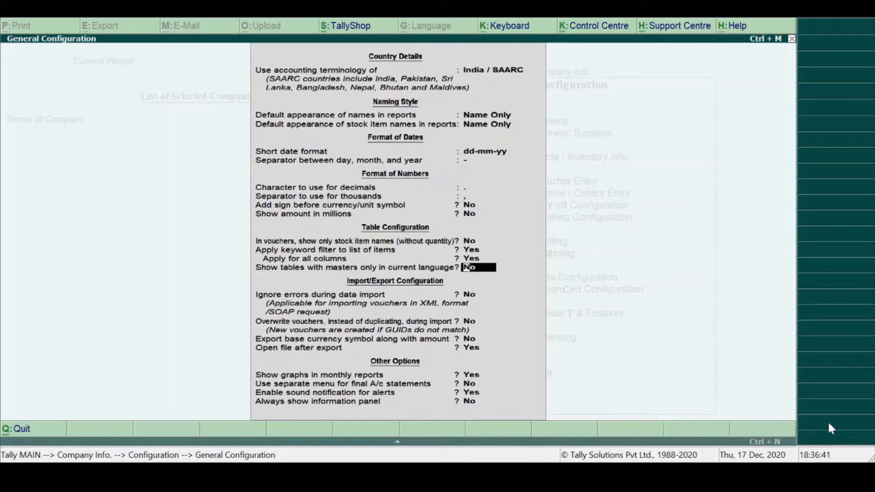
key("Return")
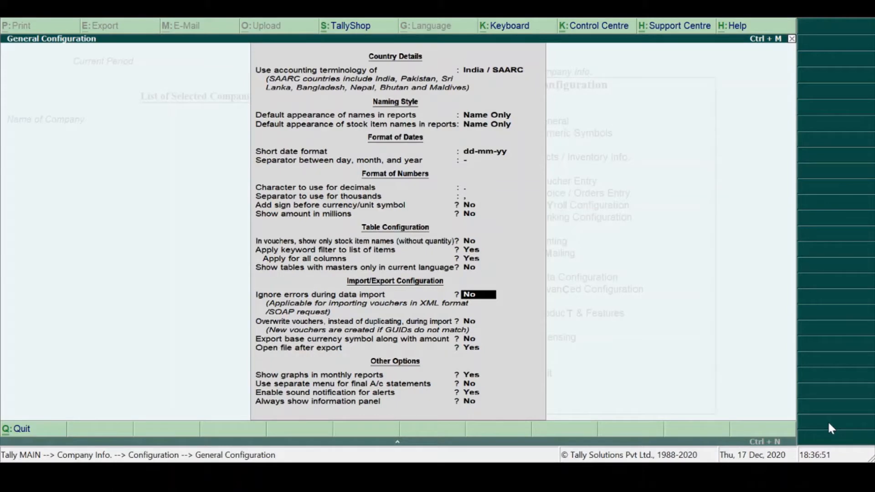
- Accept the import/export settings with ignoring errors, overwriting vouchers and exporting the currency symbol at No, and opening files after export at Yes
key("Return")
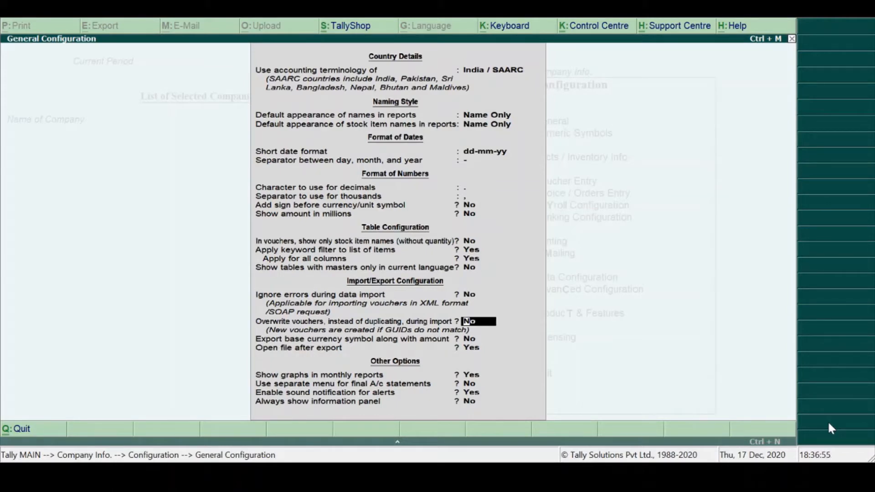
key("Return")
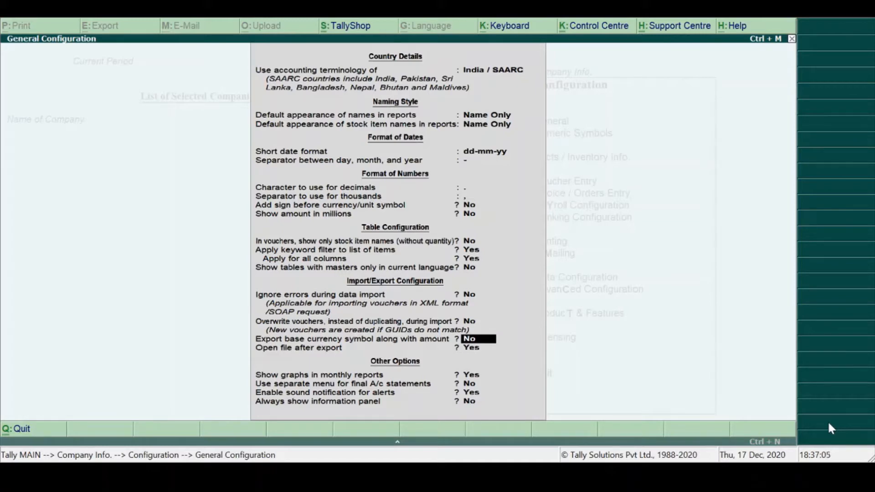
key("Return")
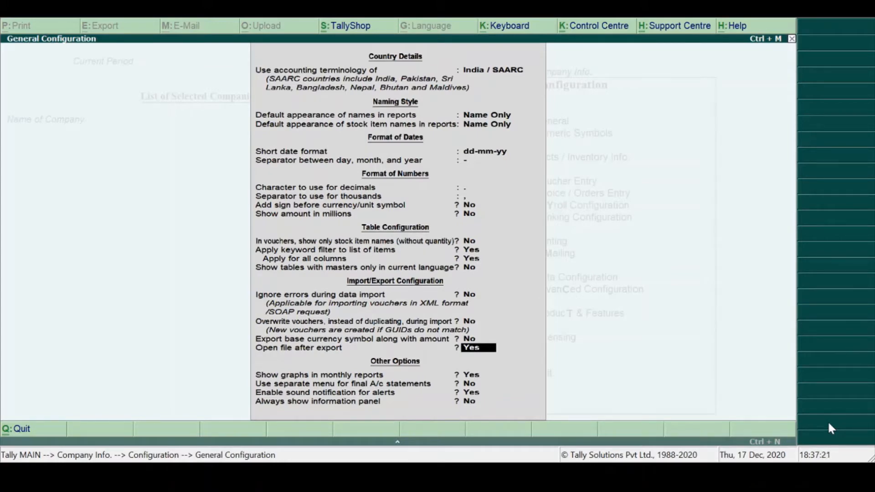
key("Return")
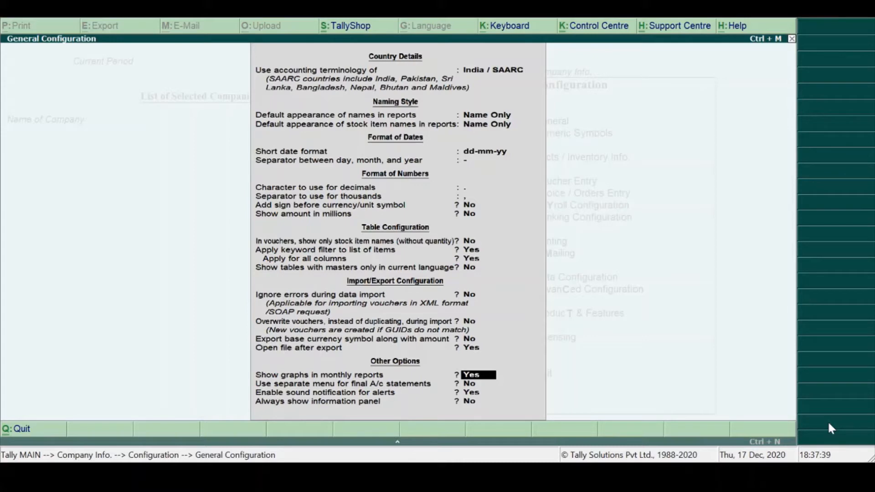
- Accept monthly report graphs and alert sounds at Yes and the separate final accounts menu at No, finishing the General configuration
key("Return")
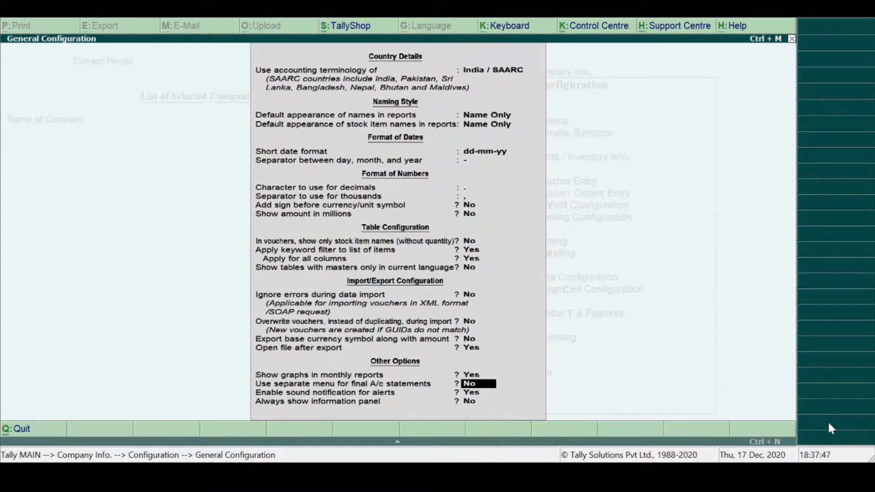
key("Return")
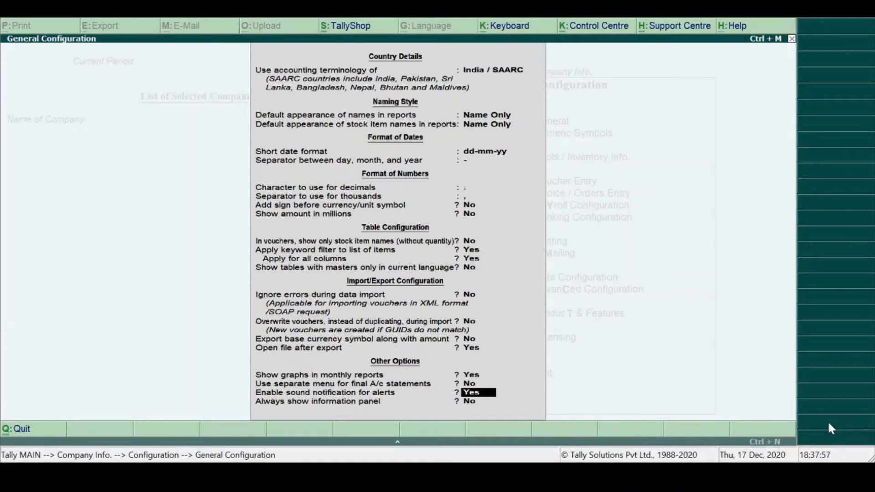
key("Return")
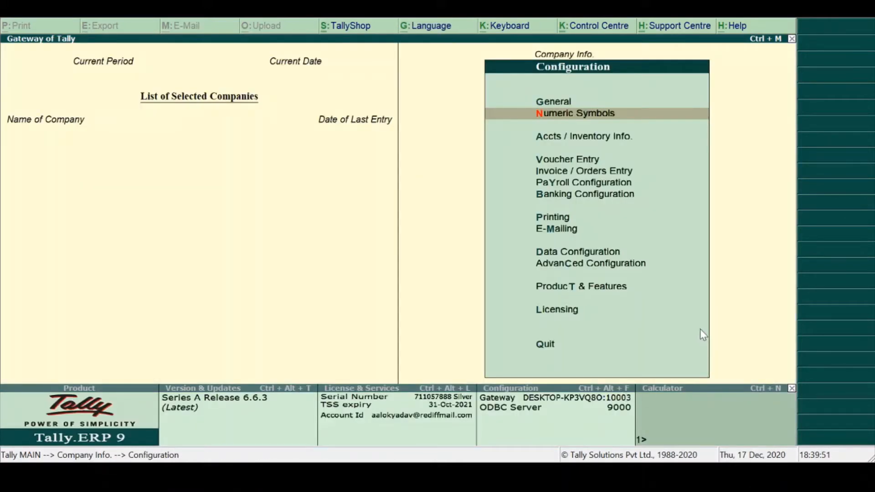
- Review the numeric symbol prefixes and suffixes for positive, negative, debit and credit amounts, leaving the configuration without changes
key("Return")
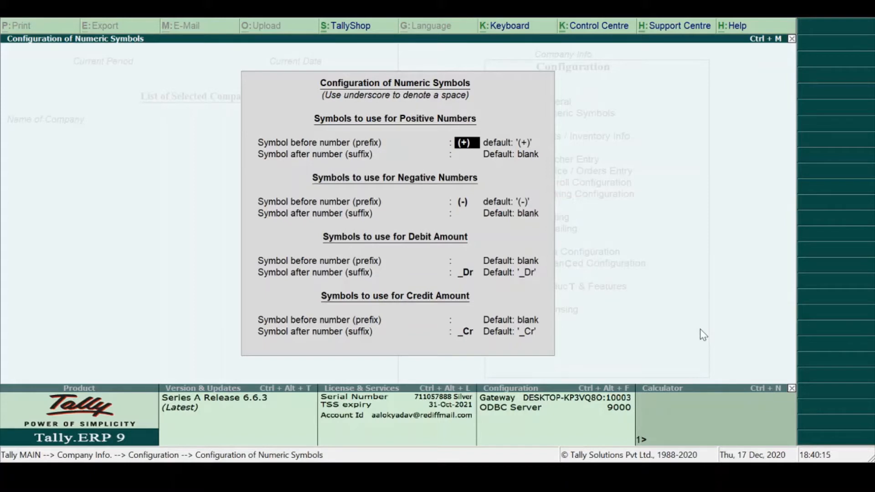
key("Return")
key("Return")
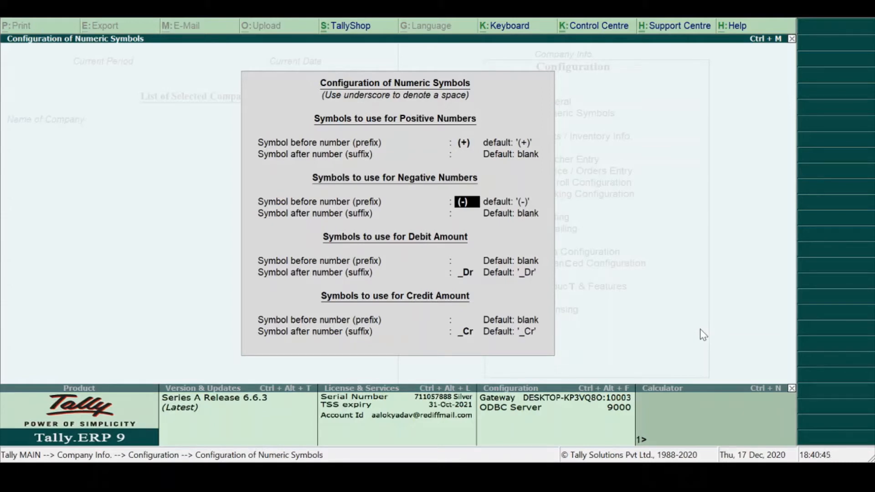
key("Return")
key("Return")
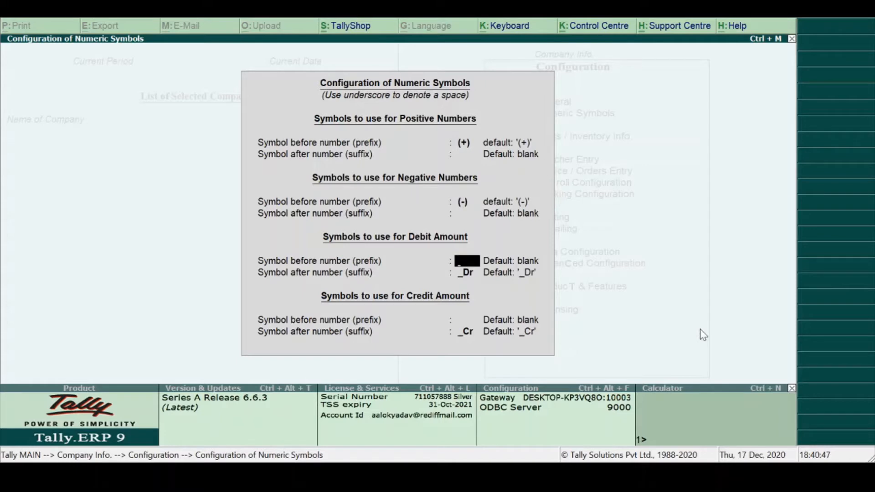
key("Return")
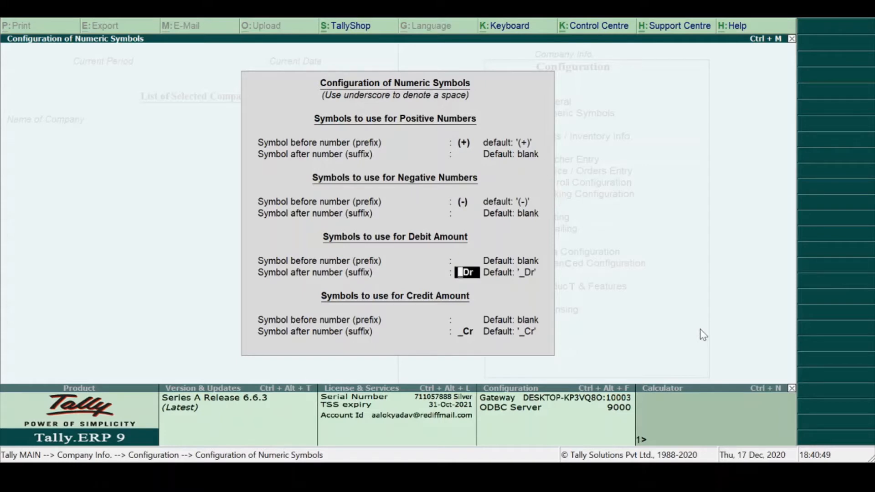
key("Return")
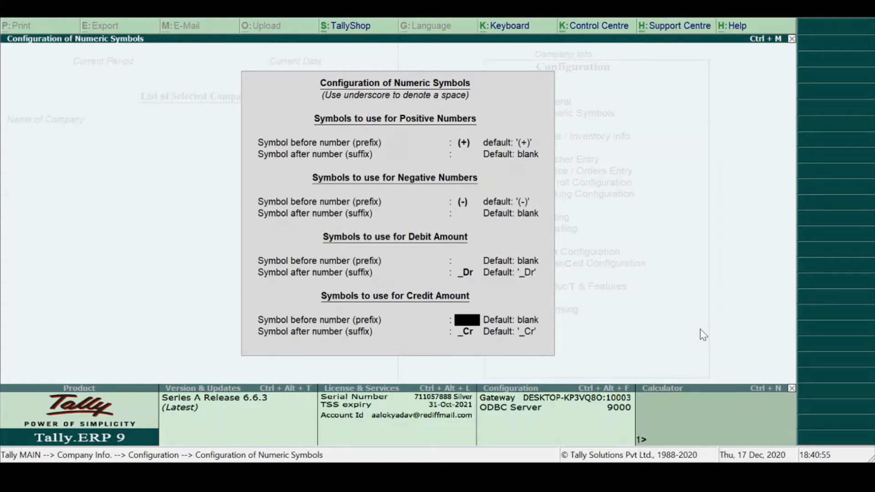
key("Return")
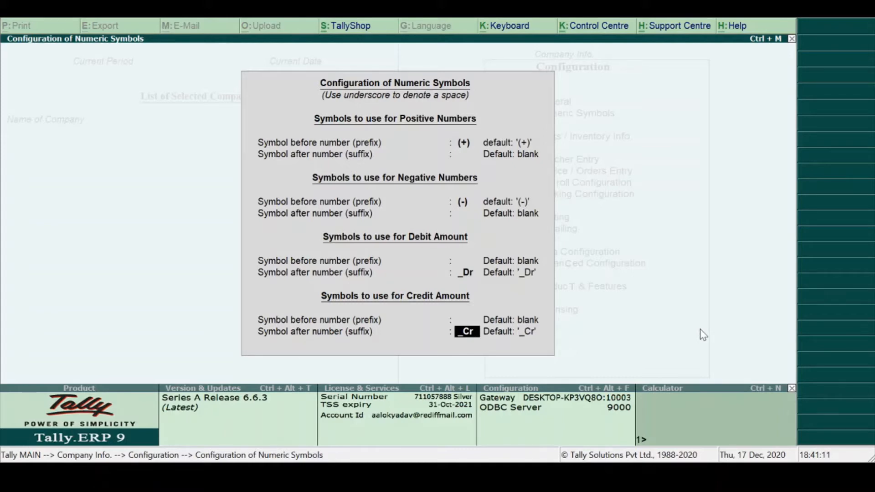
key("Escape")
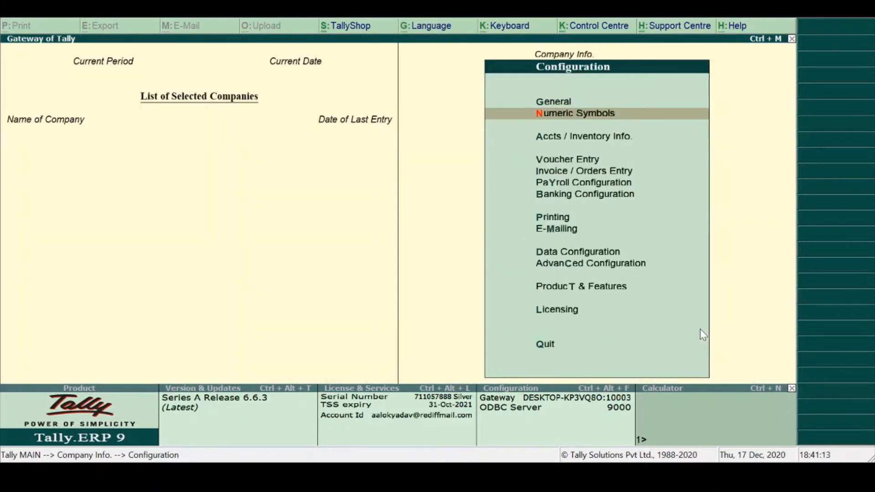
- Open the Accts / Inventory Info. configuration and accept name aliases at Yes and language aliases at No
key("Down")
key("Return")
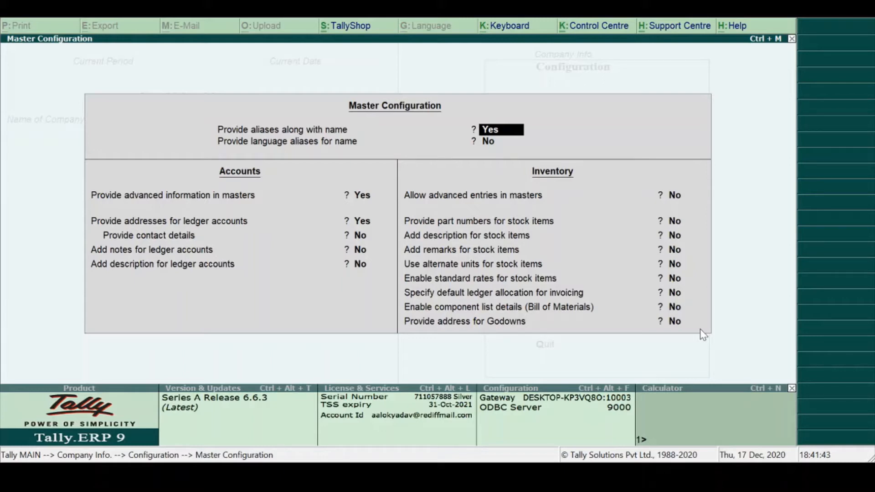
key("Return")
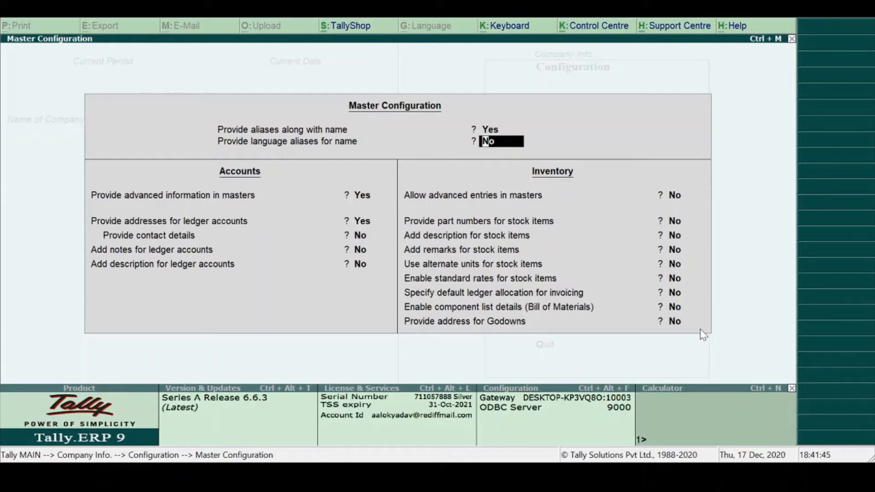
key("Return")
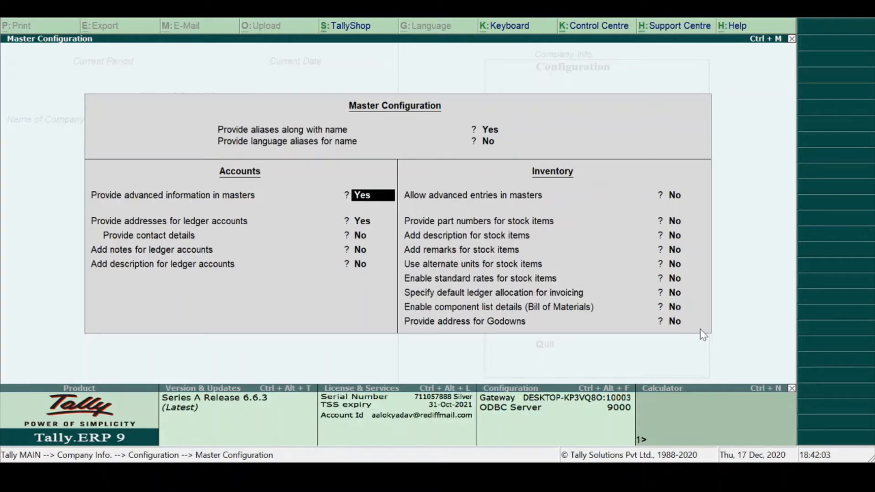
- Accept advanced information and ledger addresses at Yes, set contact details to Yes, and keep ledger notes and description at No
key("Return")
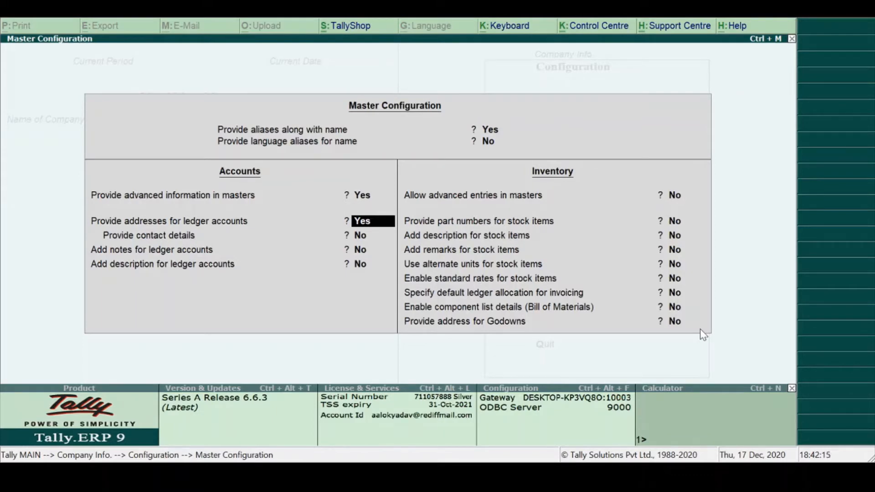
key("Return")
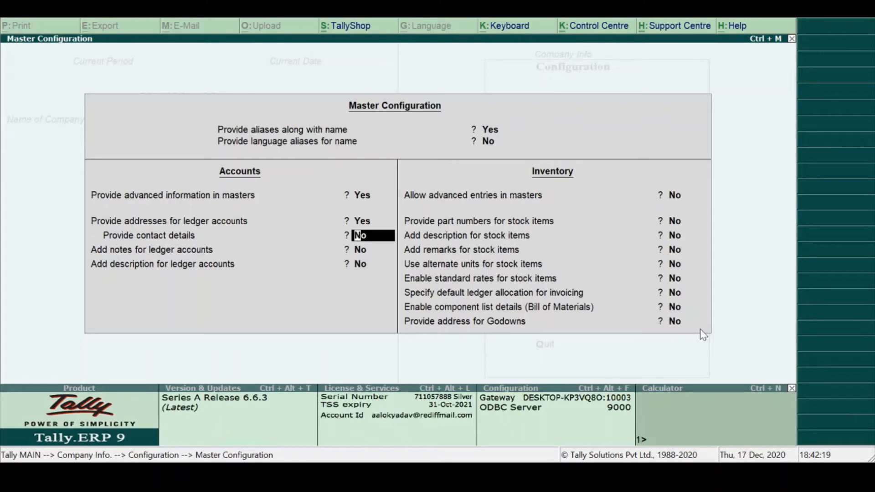
type("y")
key("Return")
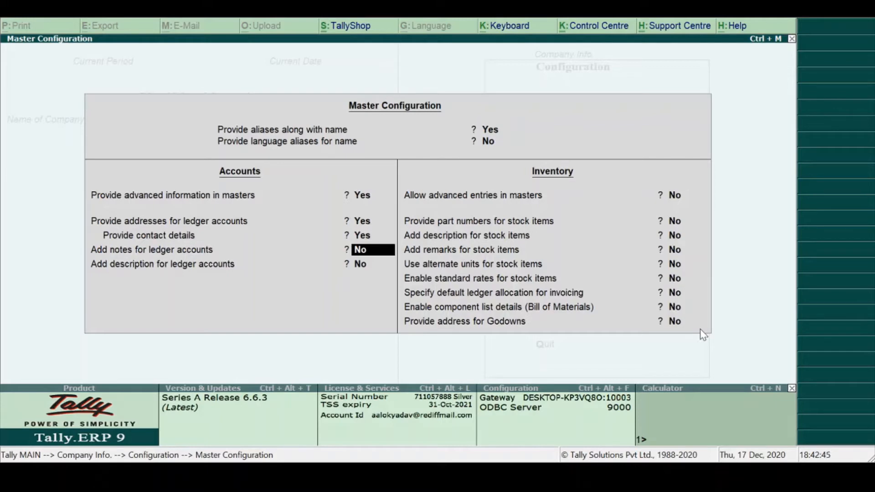
key("Return")
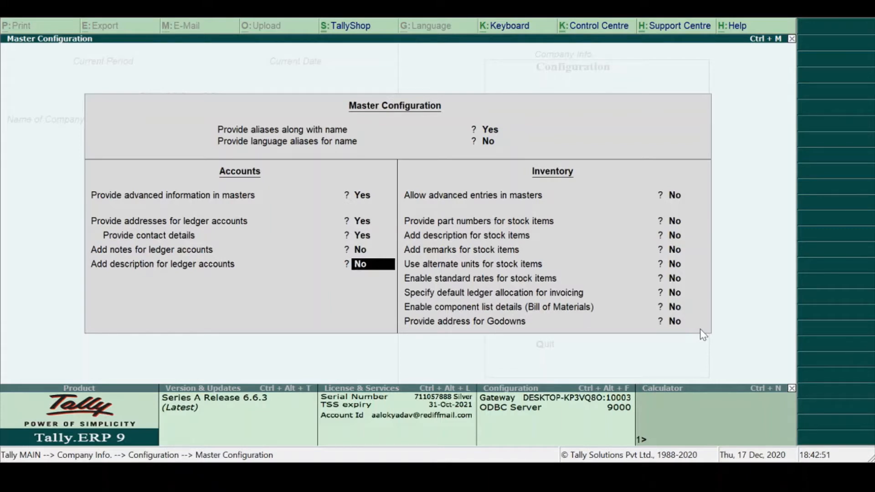
key("Return")
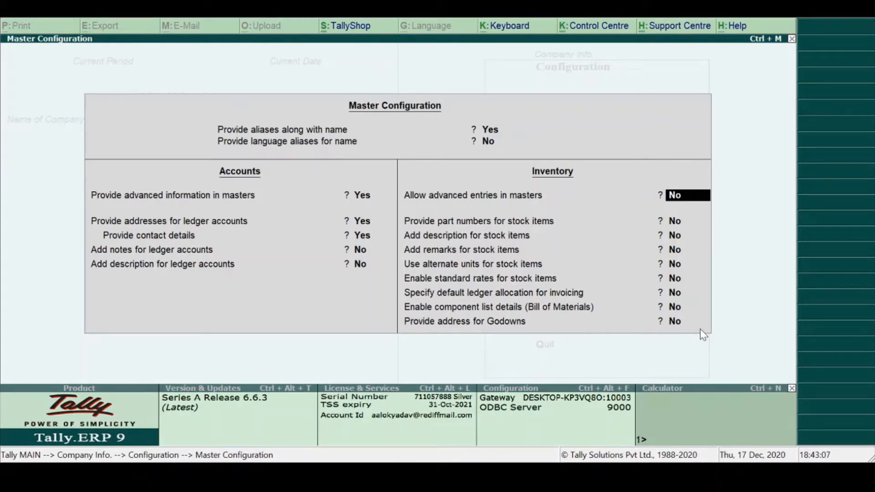
- Set advanced inventory entries and stock item part numbers to Yes, accepting description, remarks and alternate units at No
type("y")
key("Return")
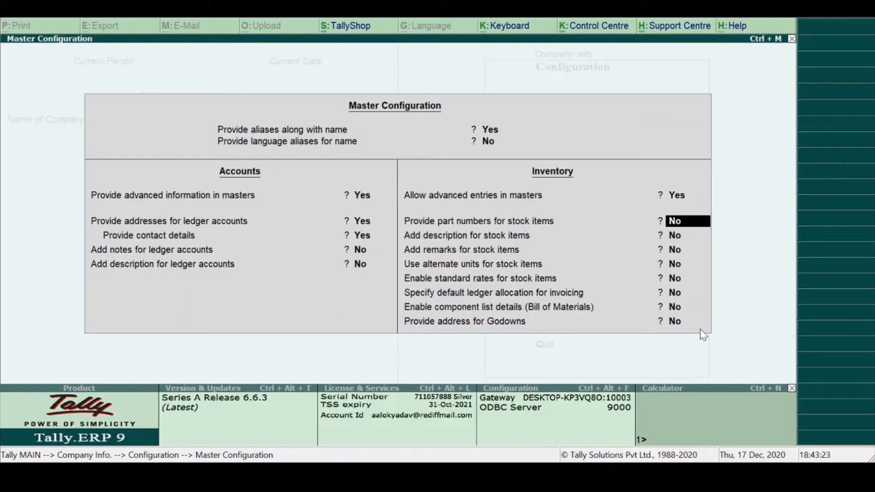
key("y")
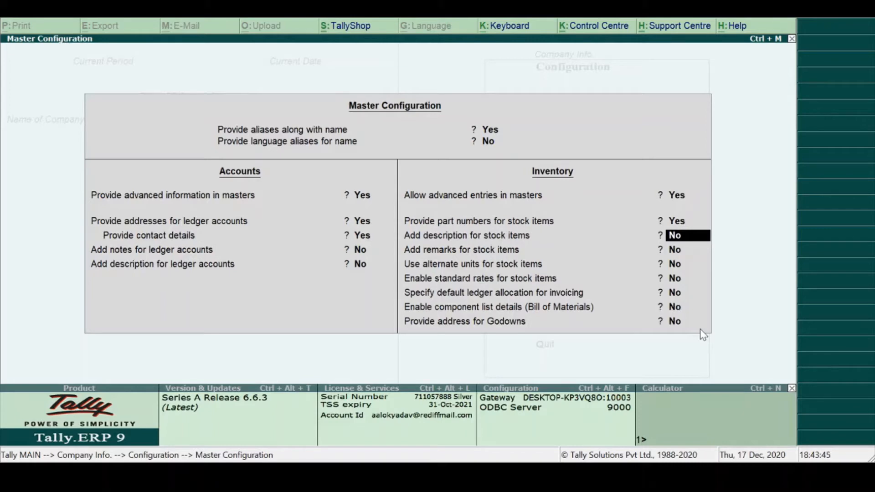
key("Return")
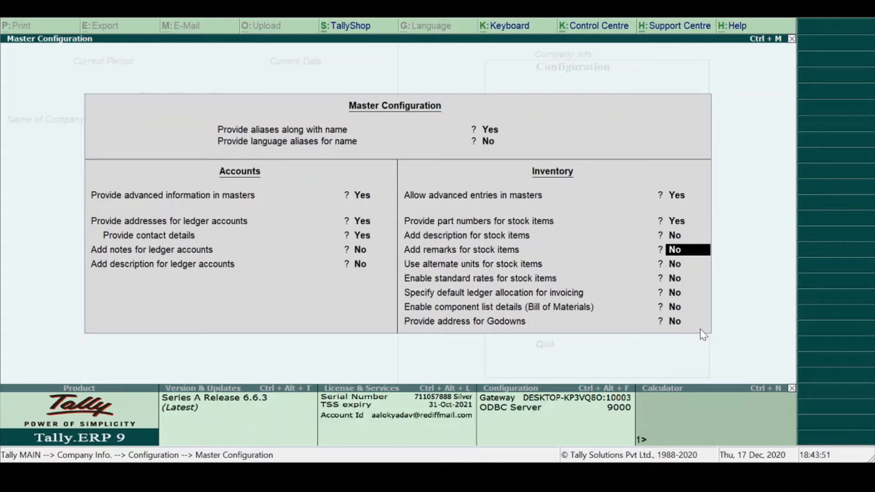
key("Return")
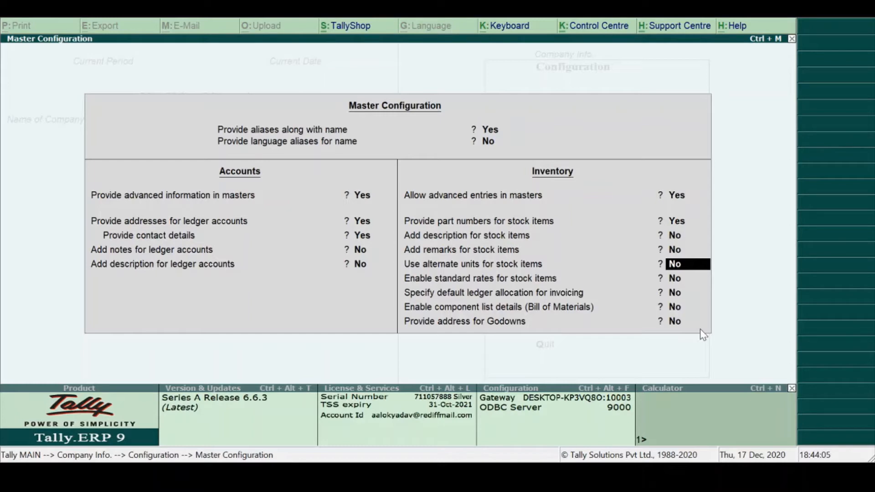
key("Return")
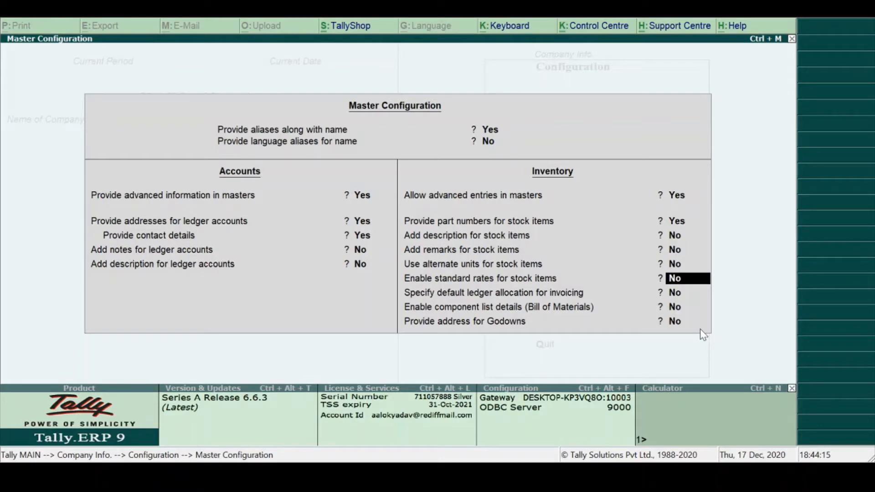
- Enable standard rates for stock items, accepting default ledger allocation and component list details at No
type("y")
key("Return")
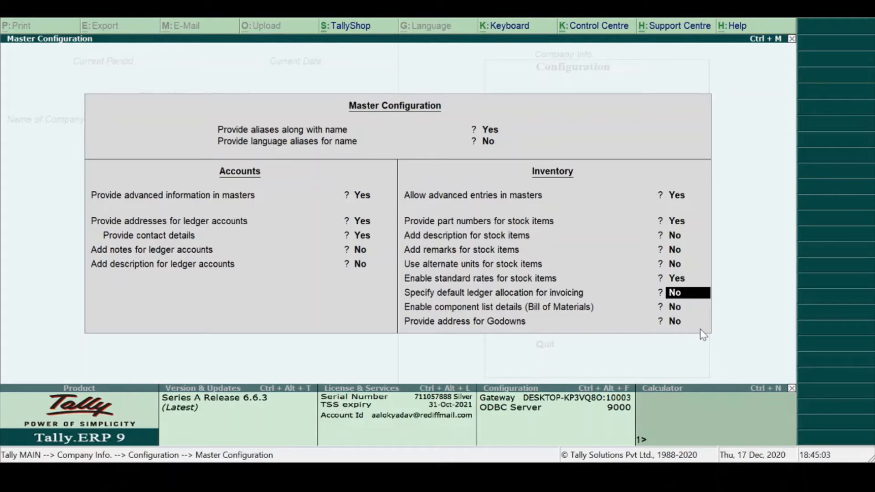
key("Return")
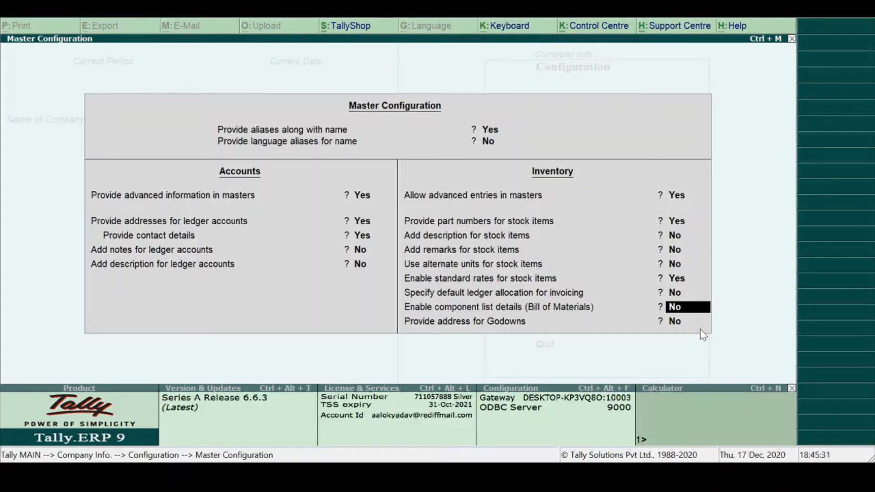
key("Return")
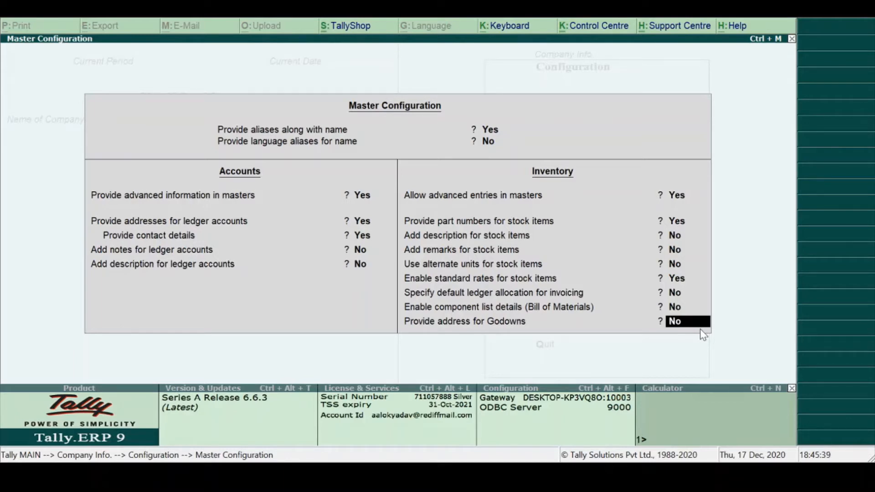
- Set description, remarks and alternate units for stock items and default ledger allocation for invoicing to Yes
key("Up")
key("Up")
key("Up")
key("Up")
key("Up")
key("Up")
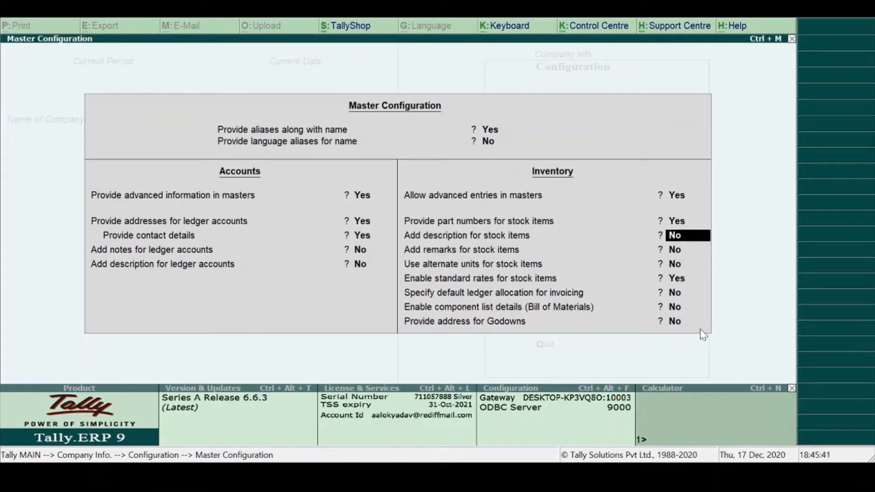
type("y")
key("Return")
type("y")
key("Return")
type("y")
key("Return")
key("Return")
type("y")
- Set all remaining Master Configuration options to Yes, including component list details and godown addresses, and accept the configuration
key("Return")
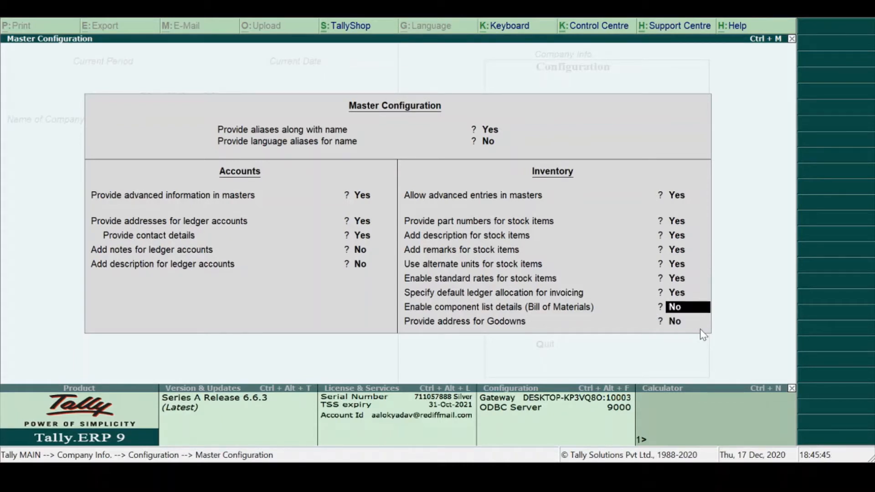
type("y")
key("Return")
type("y")
key("Return")
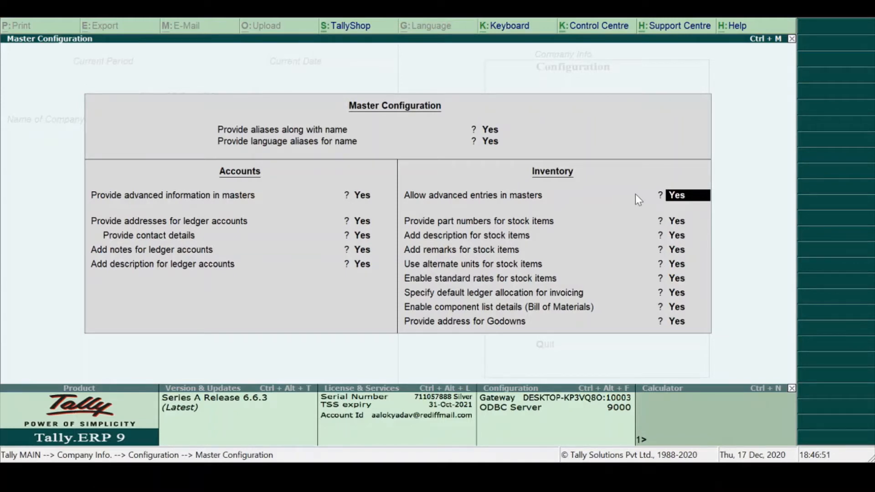
key("ctrl+a")
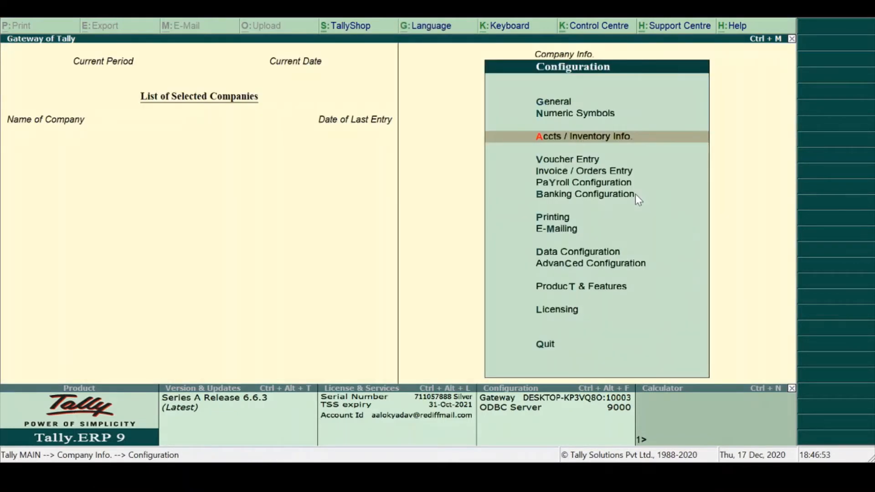
- Leave the configuration and load the MoneyGuru company numbered 10001
key("Escape")
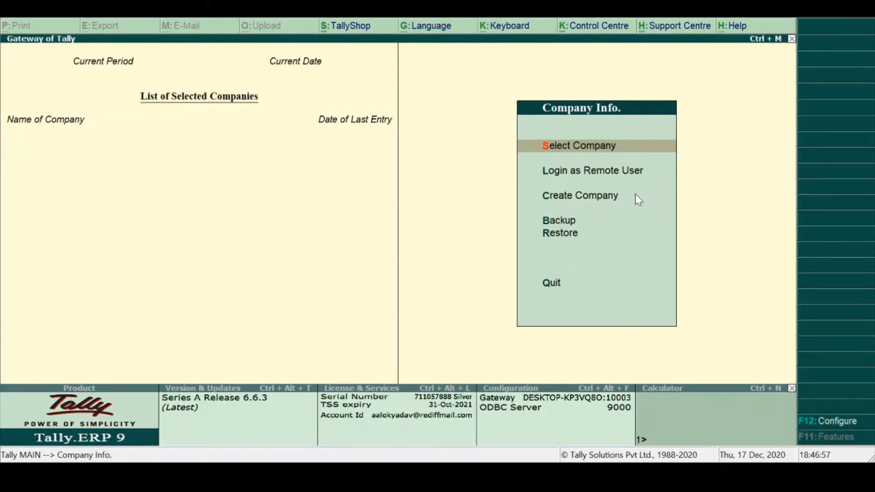
key("Return")
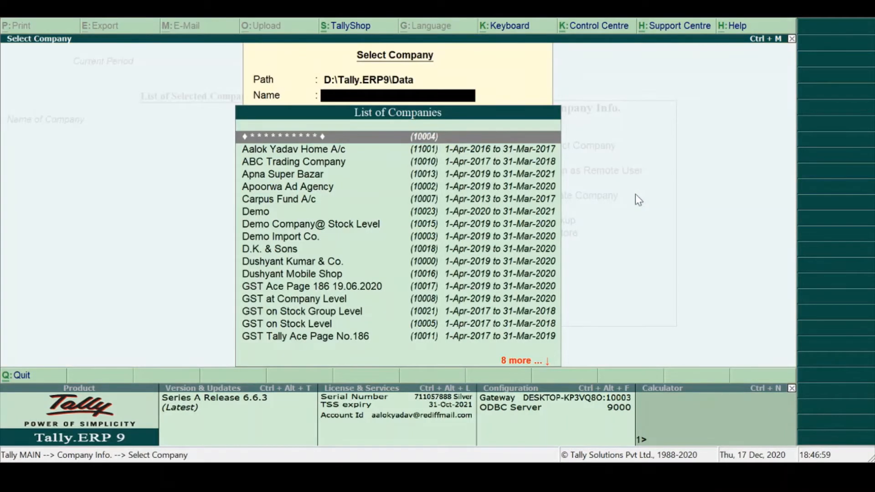
type("Mon")
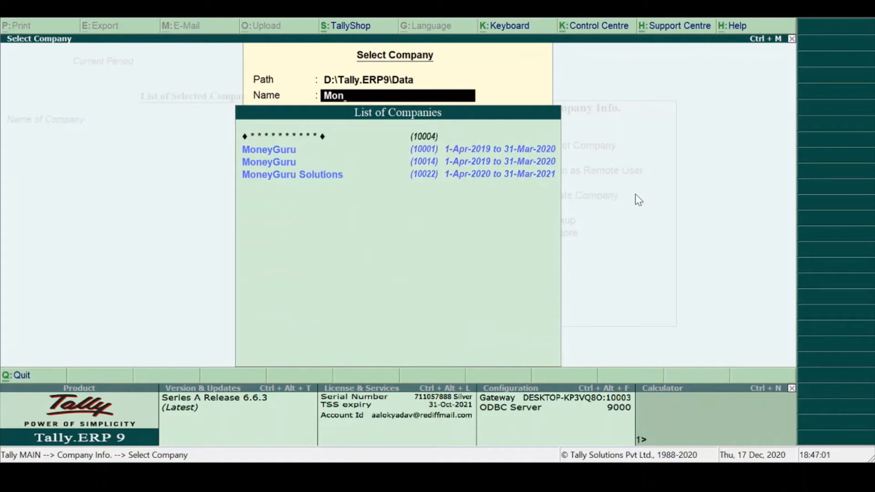
key("Down")
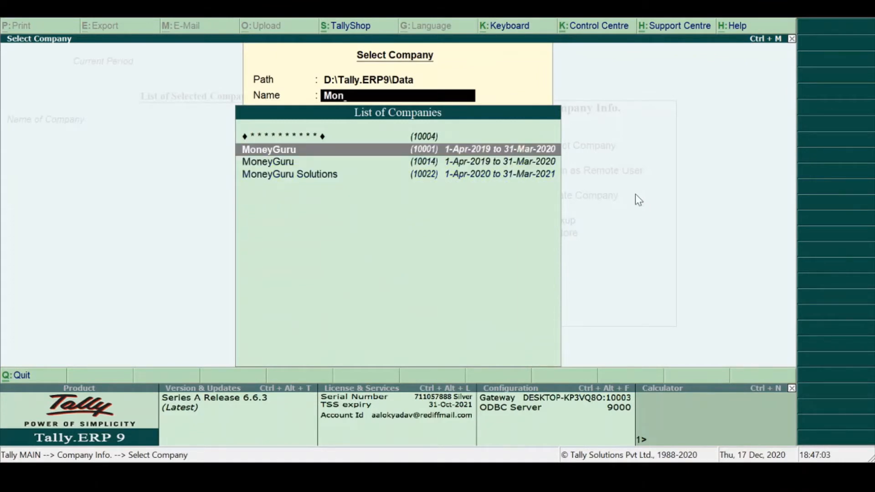
key("Return")
type("a")
key("Return")
key("Return")
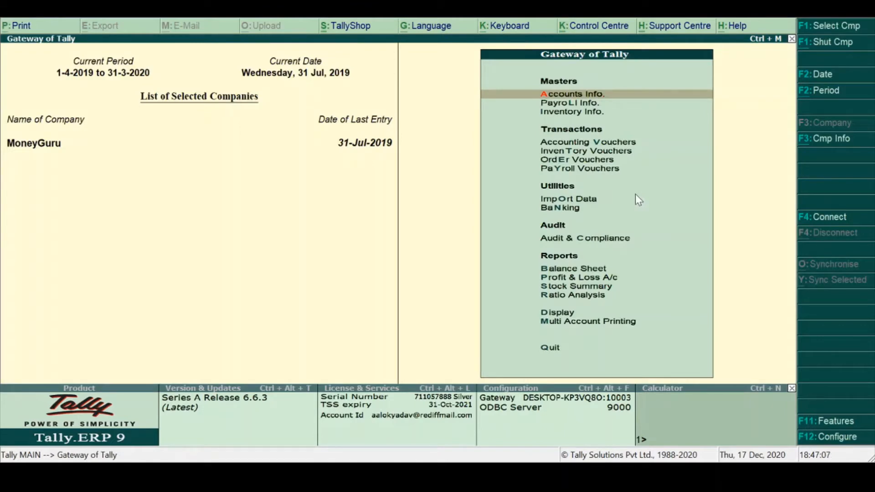
- Open the creation form for a single ledger under Accounts Info
key("Return")
key("Down")
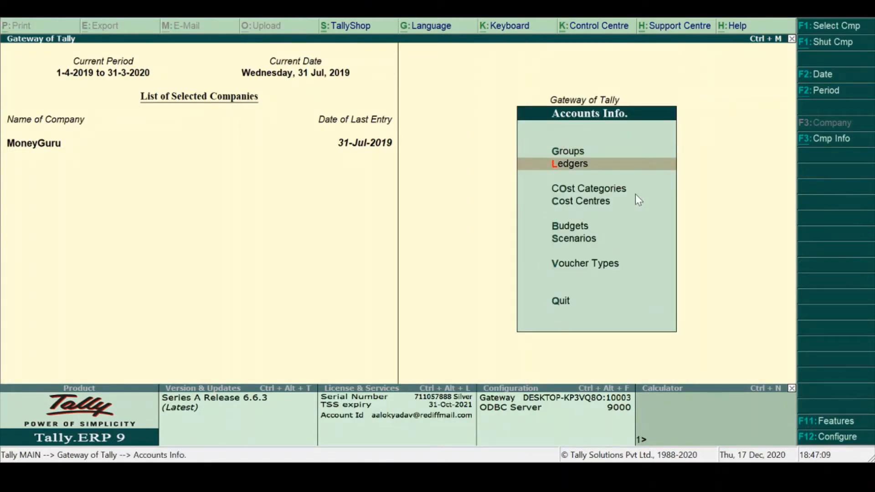
key("Return")
key("Return")
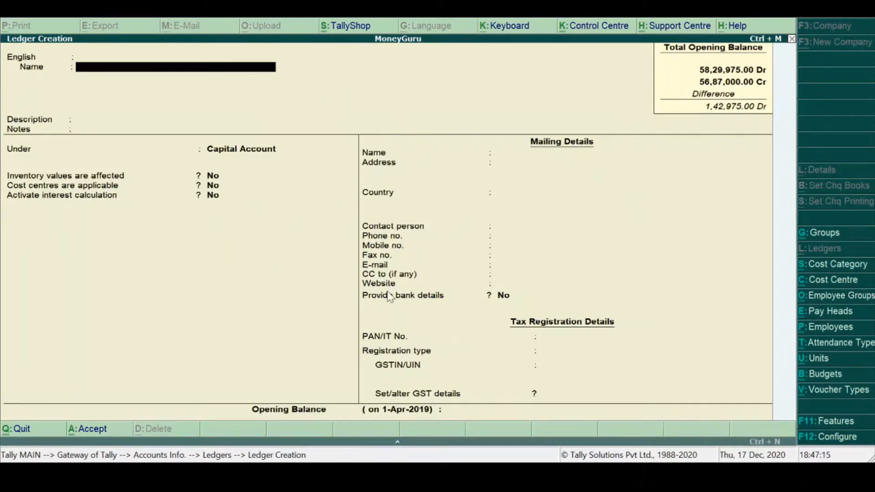
- In the Ledger Configuration, set aliases, language aliases and advanced information to No, keeping the tax ledger, GST and GSTIN/UIN options at No
left_click(825, 439)
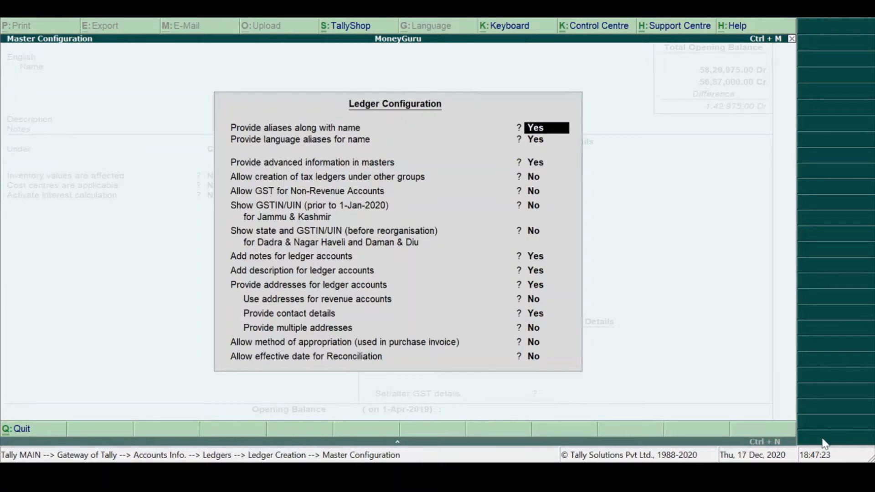
key("n")
key("n")
key("n")
key("n")
key("n")
key("n")
key("n")
key("y")
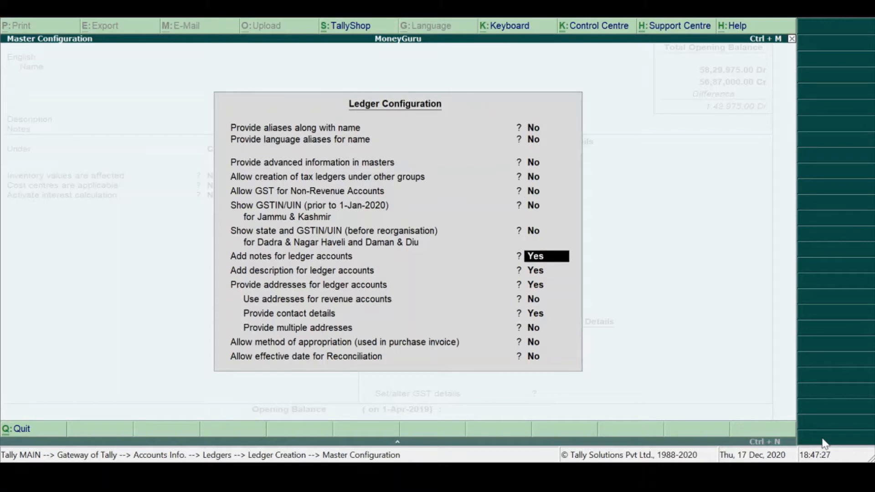
- Set ledger notes, description and addresses to No, accept the Ledger Configuration, and return from the simplified ledger form to the Gateway of Tally
key("Up")
type("n")
key("Return")
type("n")
key("Return")
type("n")
key("Return")
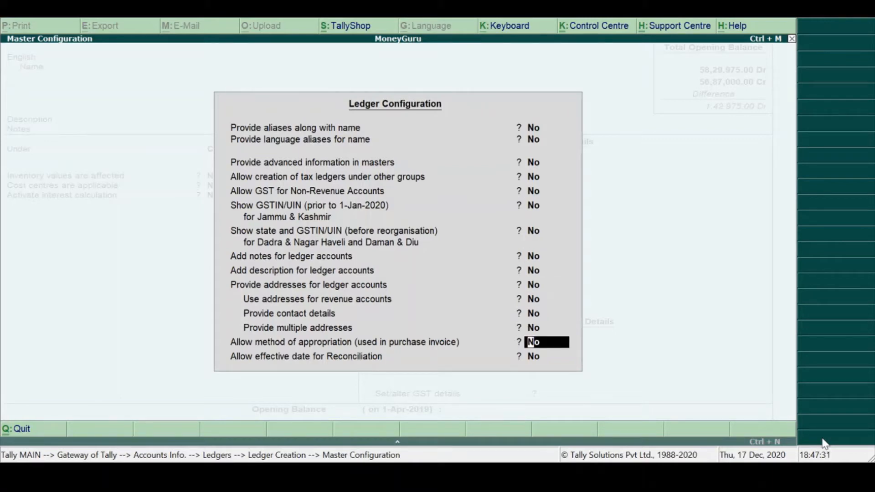
key("Return")
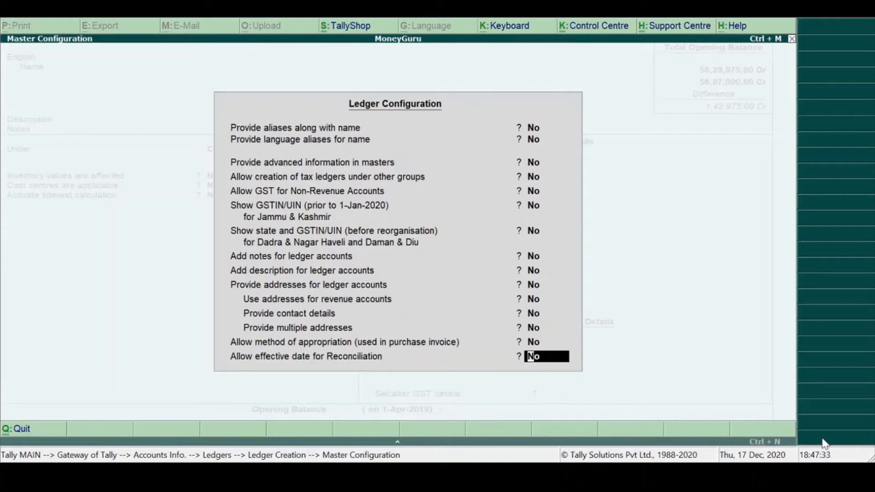
key("Return")
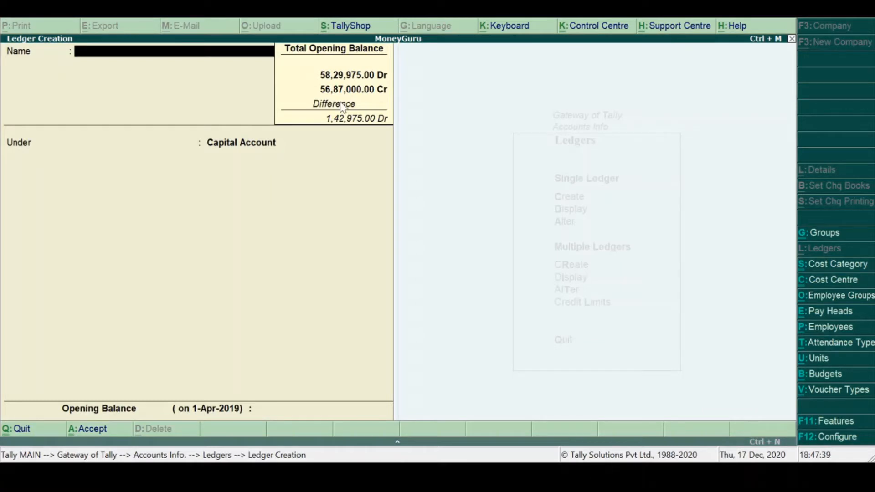
key("Escape")
key("Escape")
key("Escape")
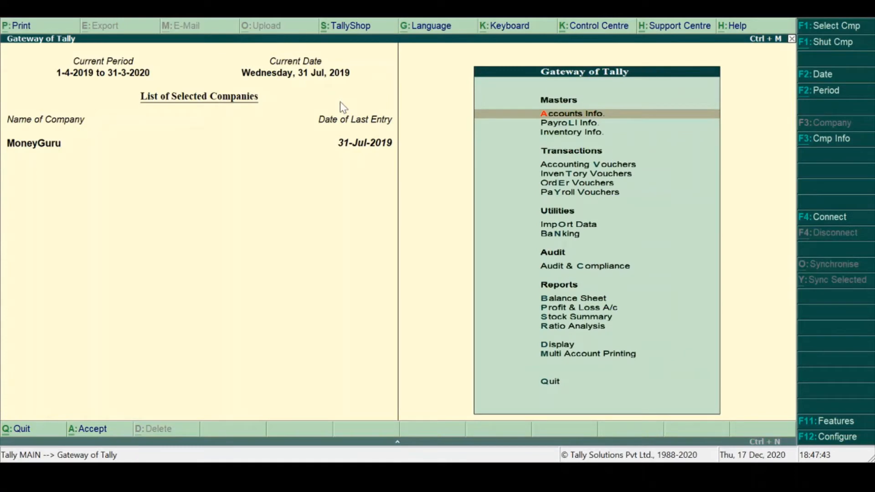
- Open the creation form for a single stock item under Inventory Info
key("Down")
key("Down")
key("Return")
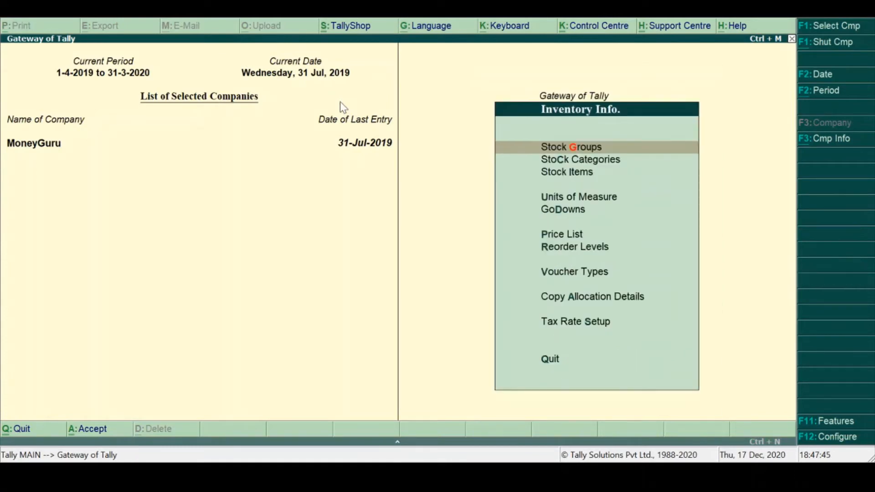
key("Down")
key("Down")
key("Return")
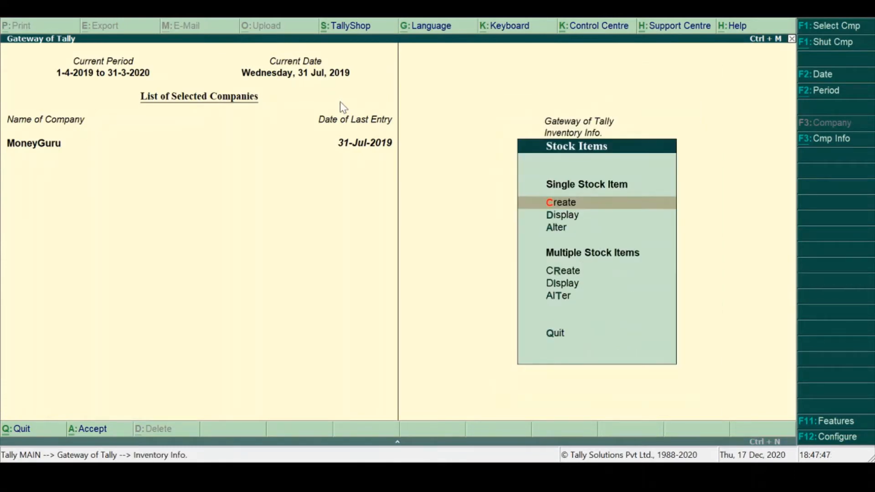
key("Return")
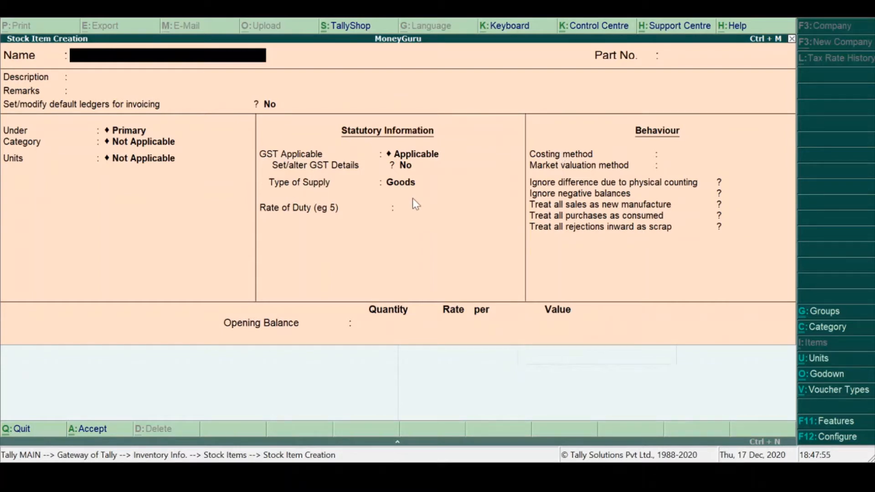
- In the Stock Item Configuration, set aliases, language aliases, MRP/Marginal and inclusive of tax to Yes, and accept it with the remaining options at Yes
left_click(820, 441)
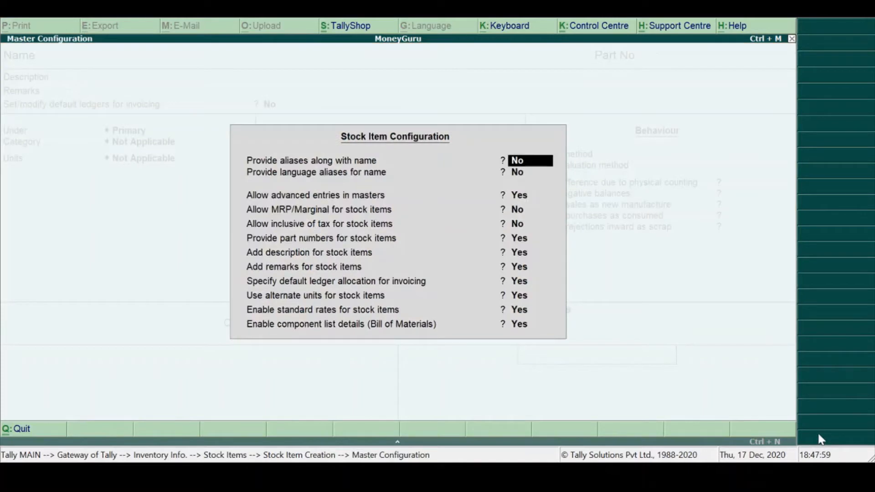
key("BackSpace")
type("y")
key("BackSpace")
type("y")
key("Return")
key("BackSpace")
type("y")
key("BackSpace")
type("y")
key("Return")
key("Return")
key("Return")
key("Return")
key("Return")
key("Return")
key("Return")
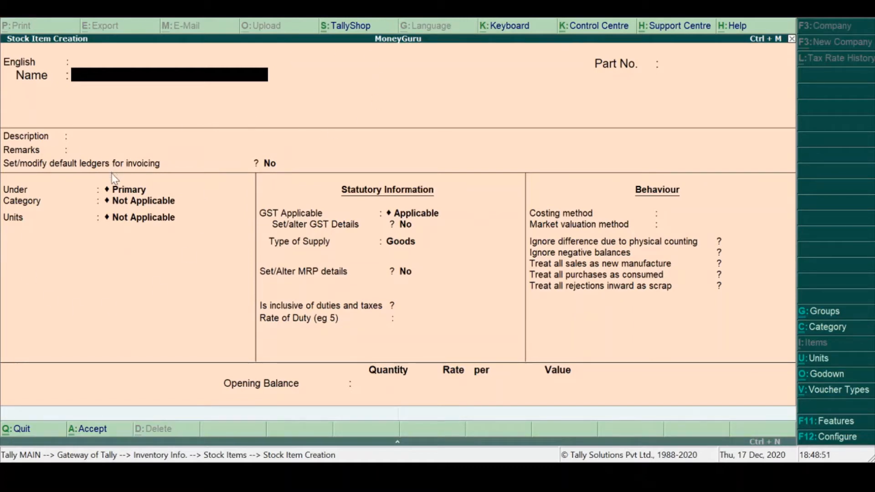
- Reopen the Stock Item Configuration and set aliases, language aliases, advanced entries, MRP/Marginal and inclusive of tax to No
left_click(824, 438)
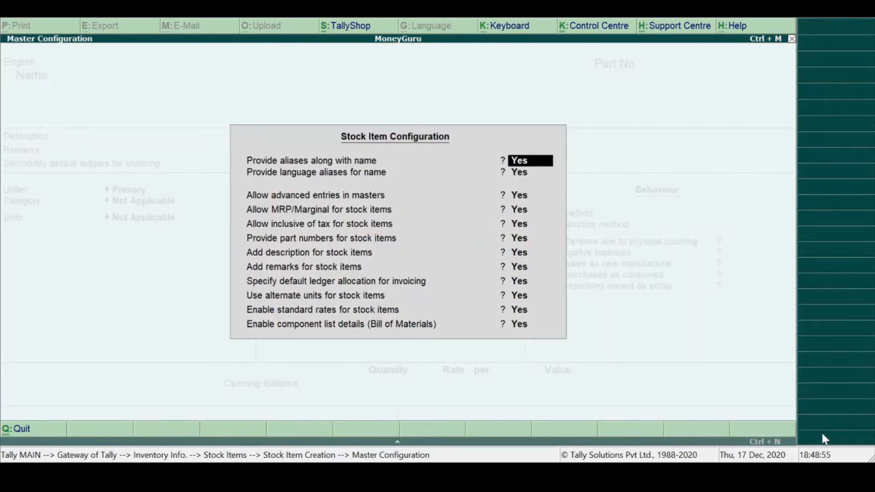
type("n")
key("Return")
type("n")
key("Return")
type("n")
key("Return")
type("n")
key("Return")
type("n")
key("Return")
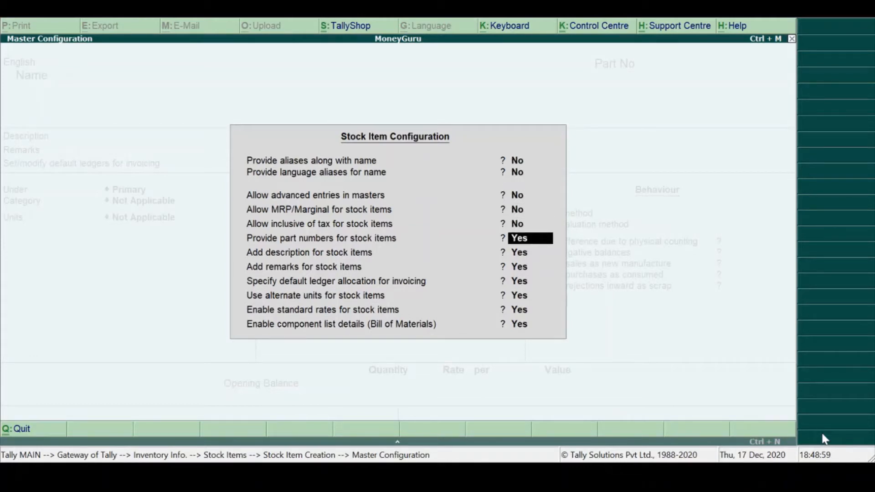
- Set part numbers, description, remarks, default ledger allocation, alternate units, standard rates and component list details to No, and accept the Stock Item Configuration
type("n")
key("Return")
type("n")
key("Return")
type("n")
key("Return")
type("n")
key("Return")
type("n")
key("Return")
type("n")
key("Return")
type("n")
key("Return")
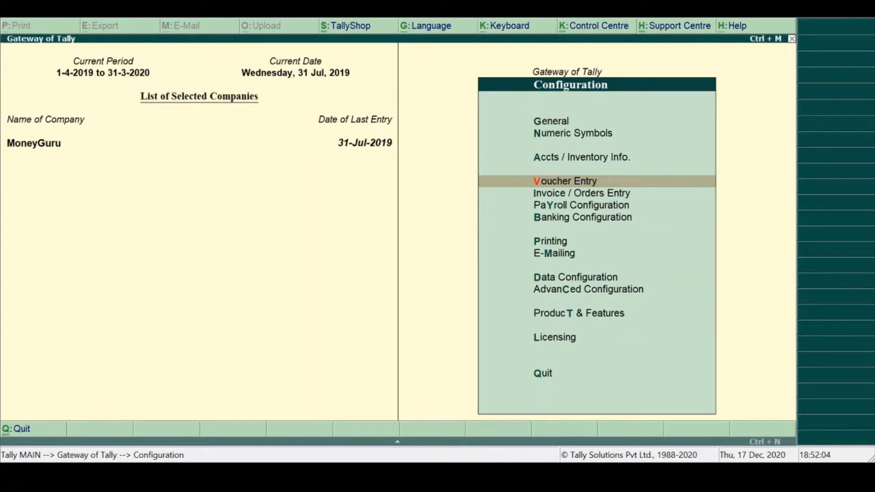
- In the Voucher Entry Configuration, set Use Cr/Dr instead of To/By during entry to Yes, keeping the other options through cheque printing as they are
key("Return")
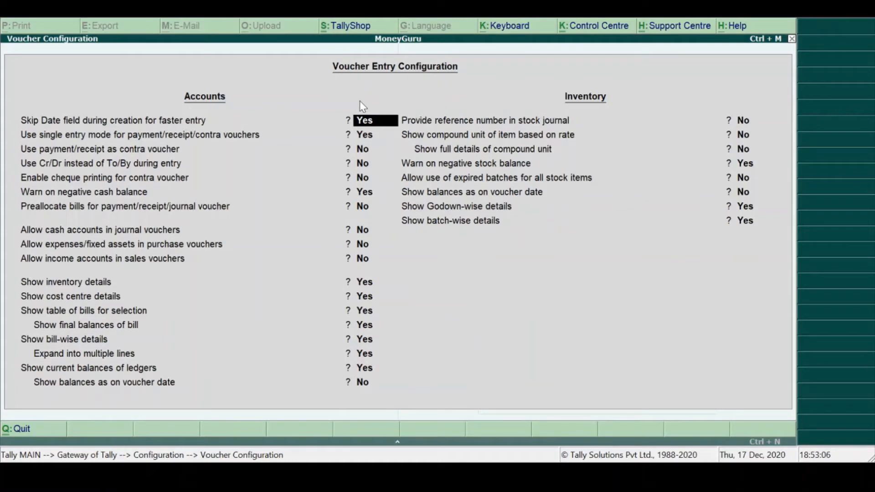
key("Return")
key("Return")
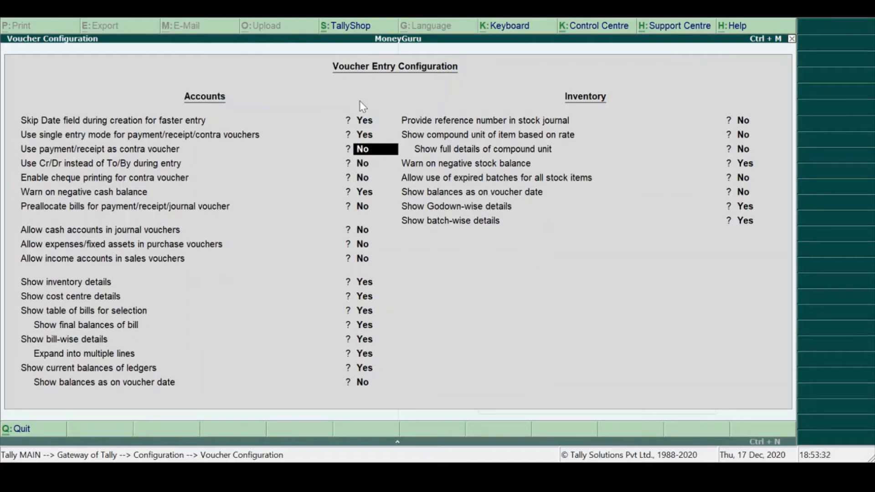
key("Return")
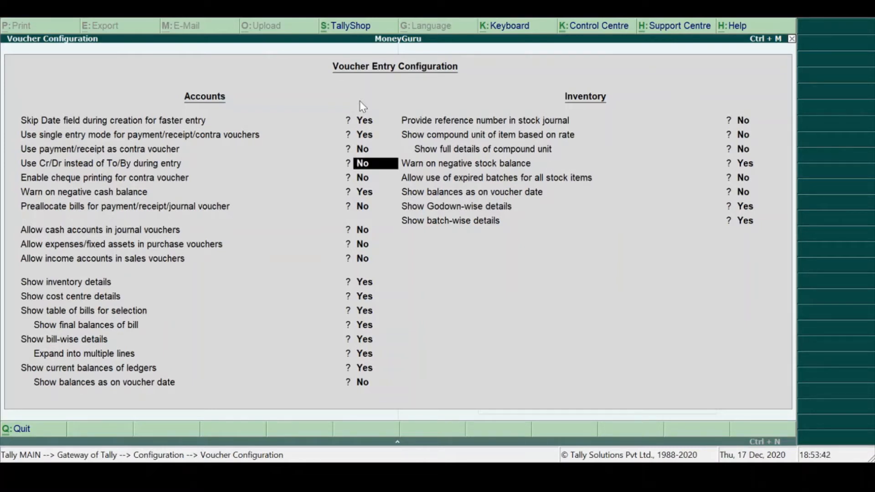
key("y")
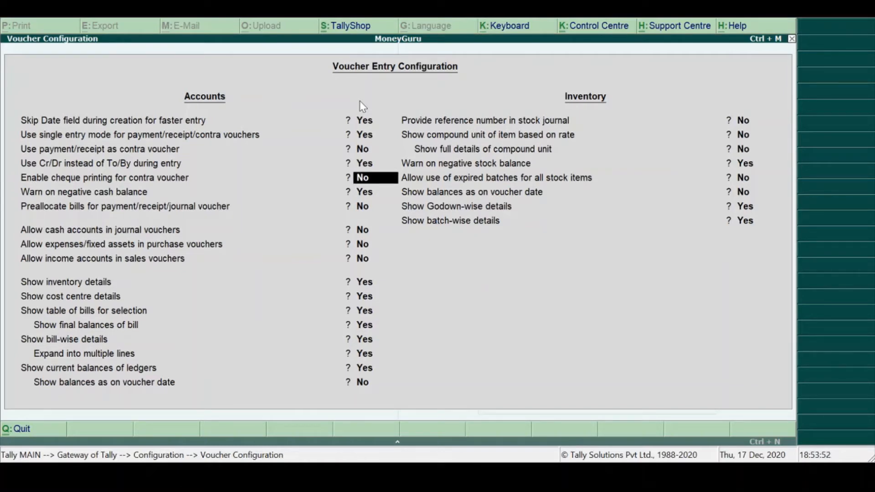
key("Return")
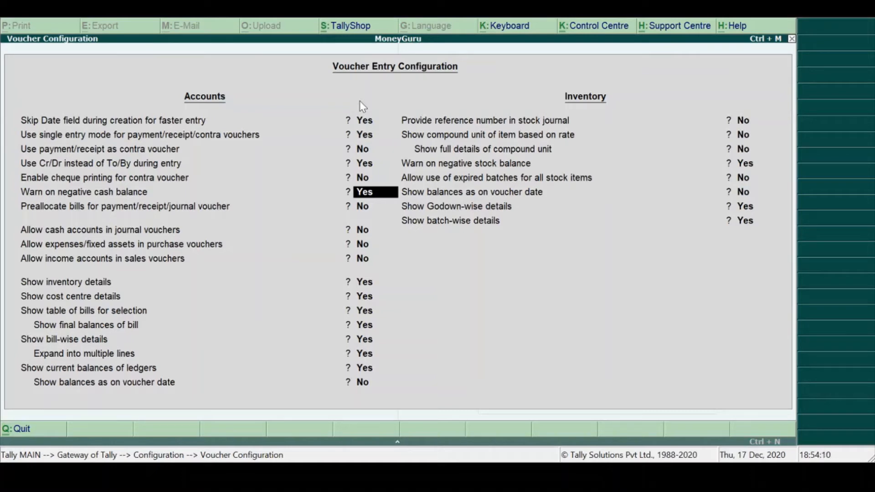
- Review the remaining Accounts options of the Voucher Entry Configuration, from the negative cash balance warning to balances as on voucher date
key("Return")
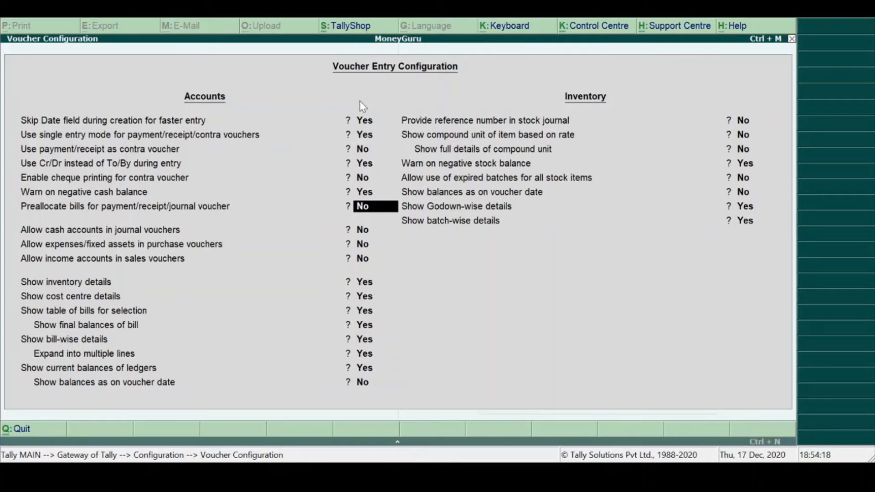
key("Return")
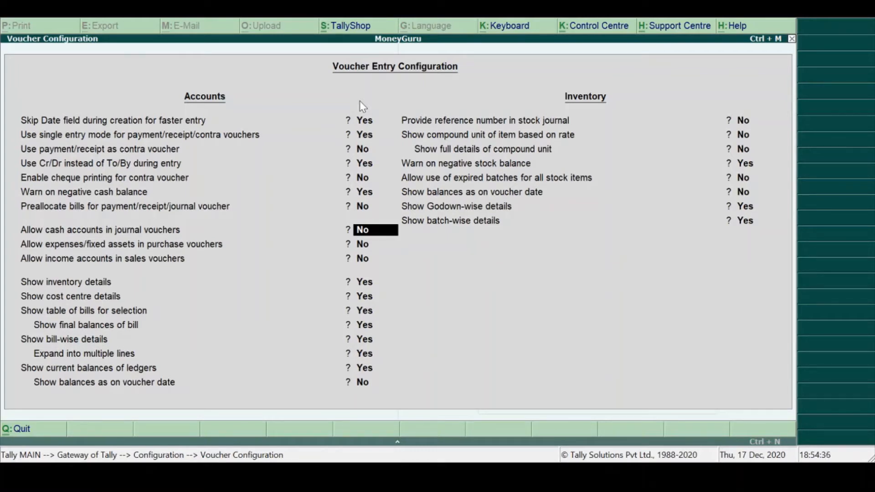
key("Return")
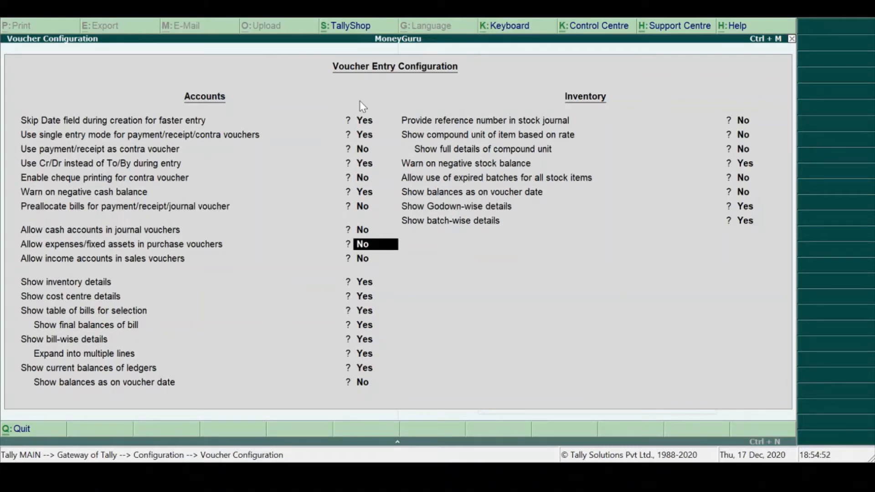
key("Return")
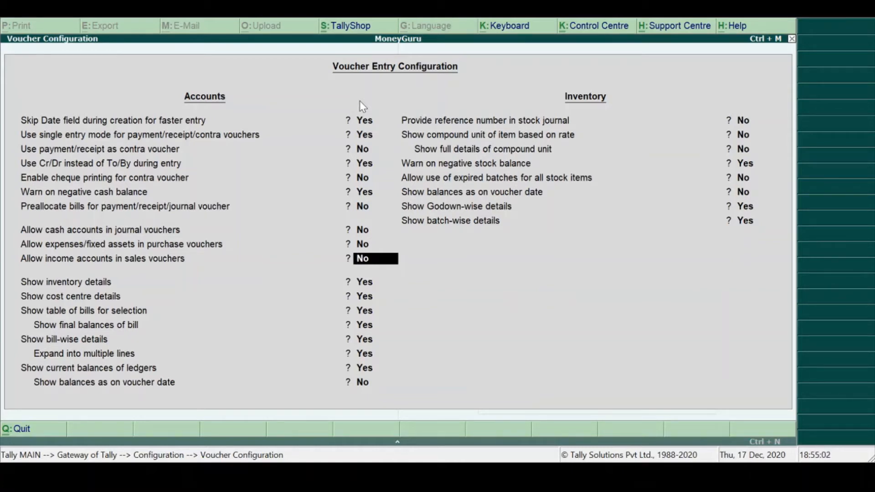
key("Return")
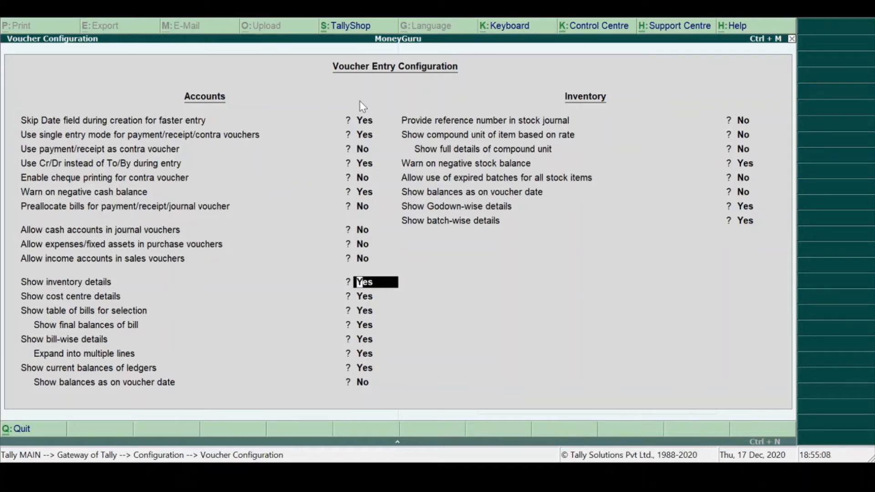
key("Return")
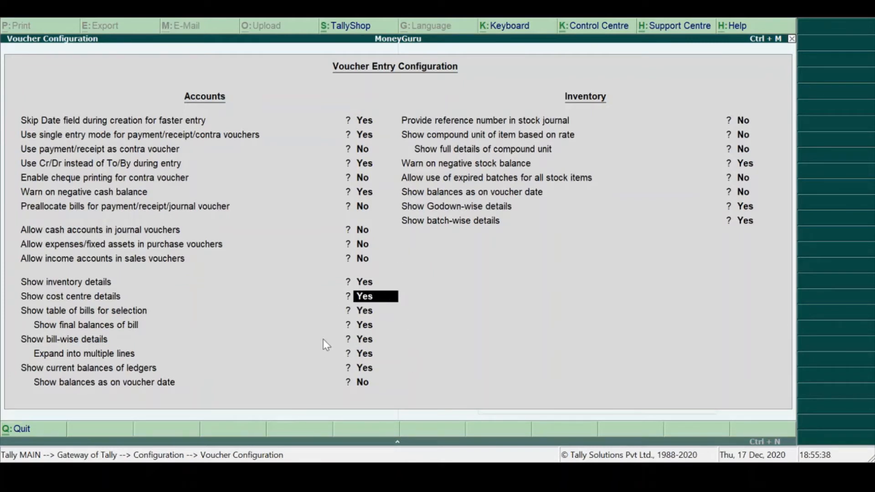
key("Return")
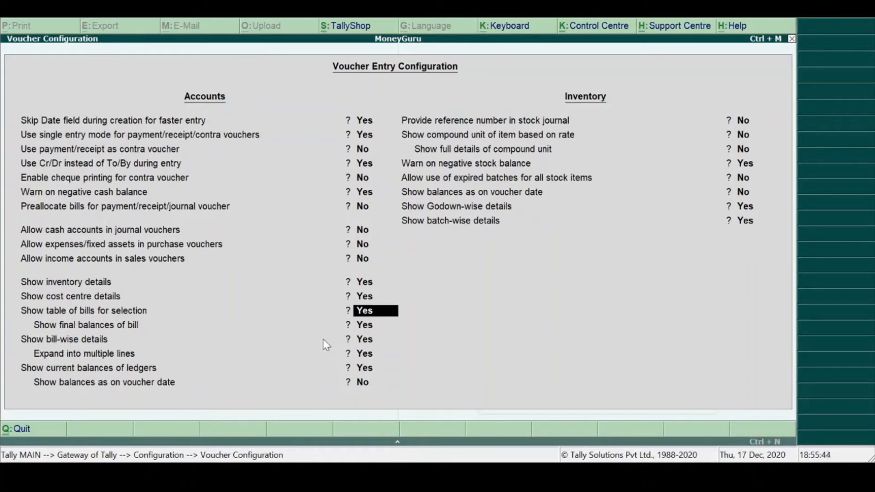
key("Return")
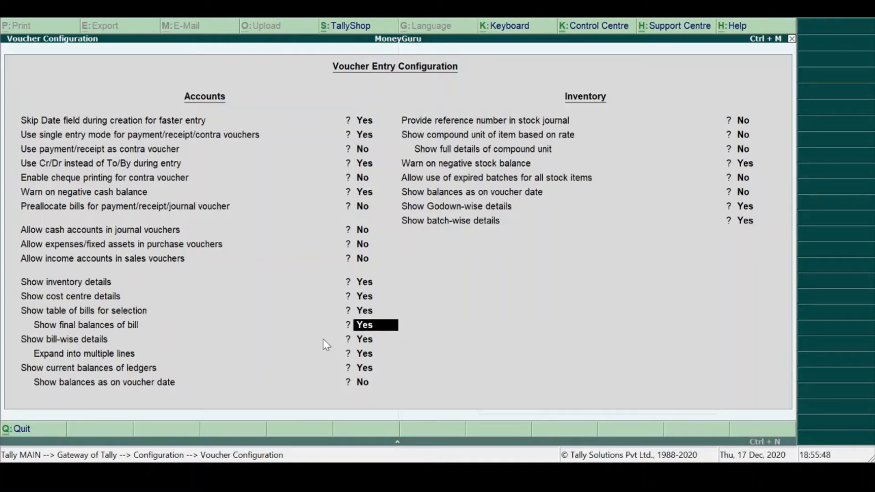
key("Return")
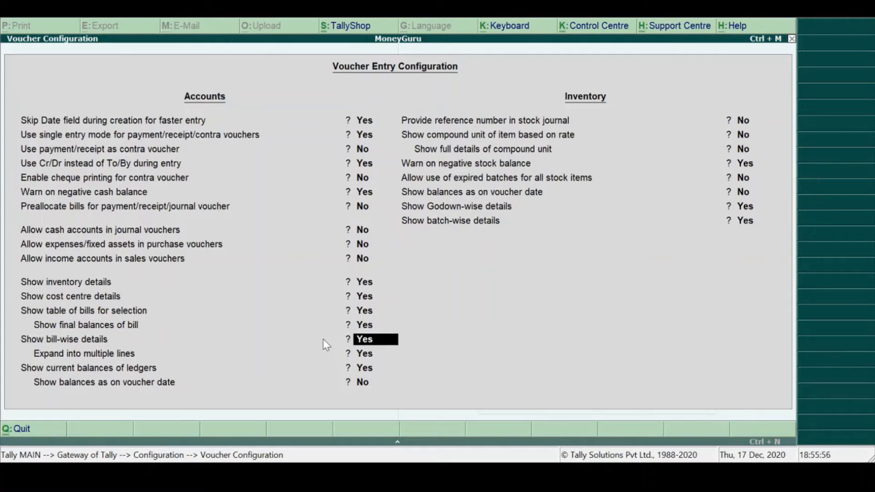
key("Return")
key("Return")
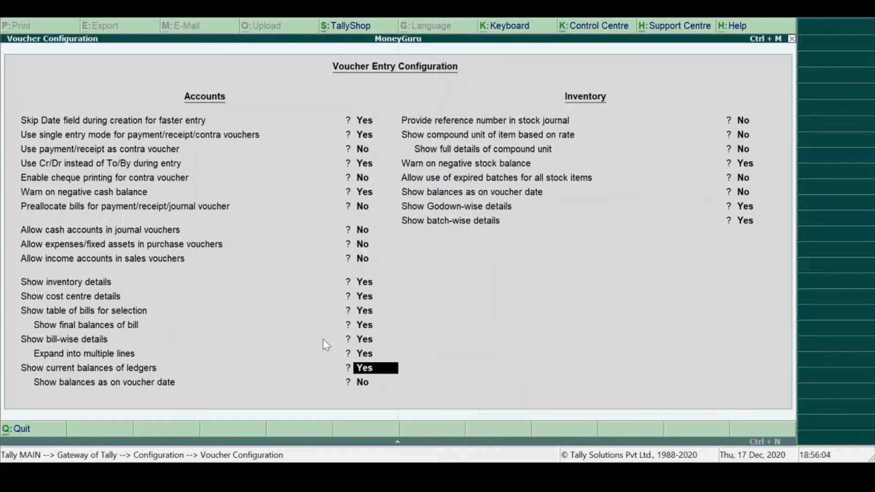
key("Return")
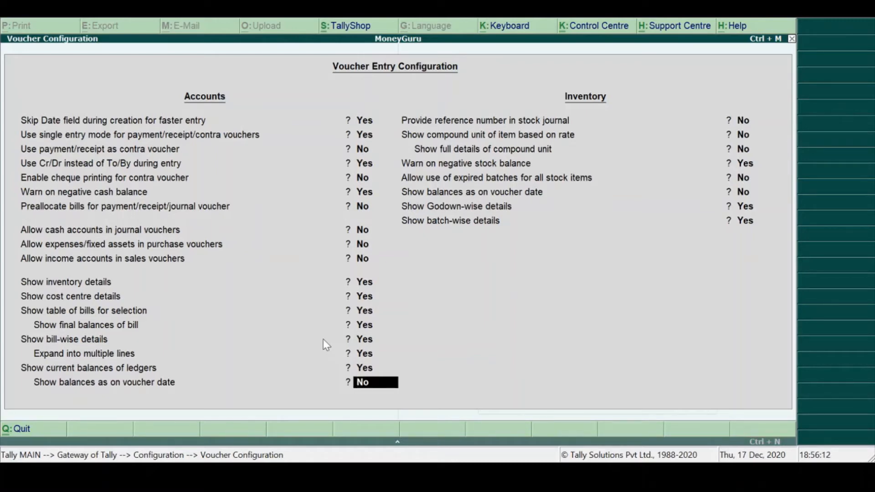
key("Return")
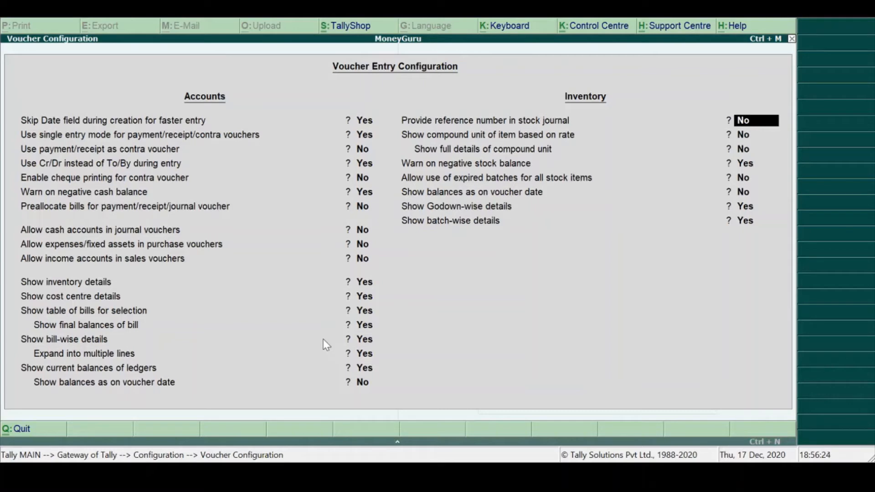
- Review the Inventory options of the Voucher Entry Configuration through batch-wise details, and leave the configuration
key("Return")
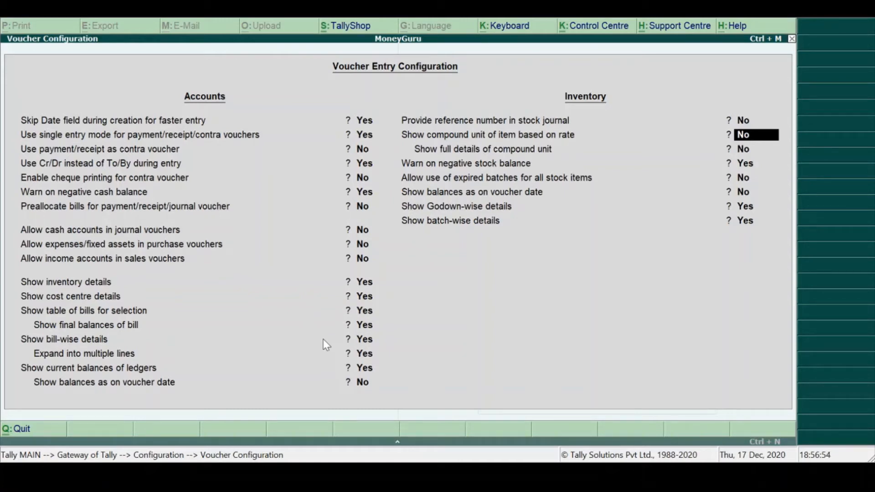
key("Return")
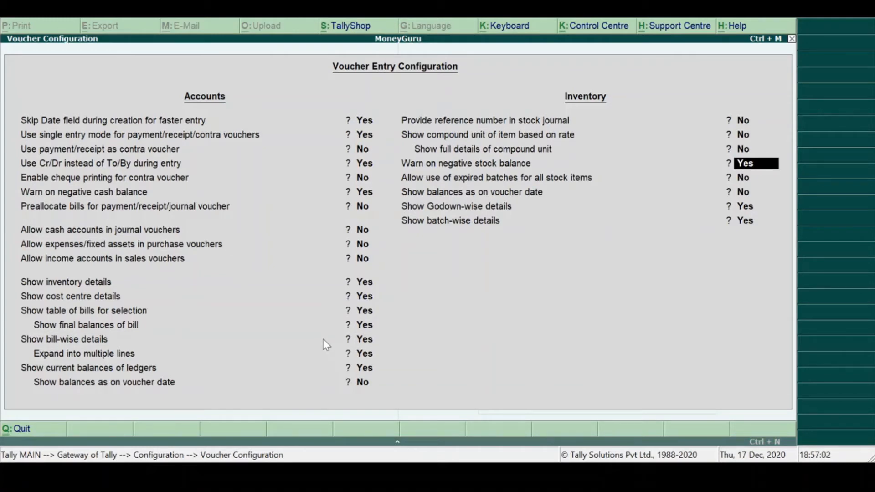
key("Return")
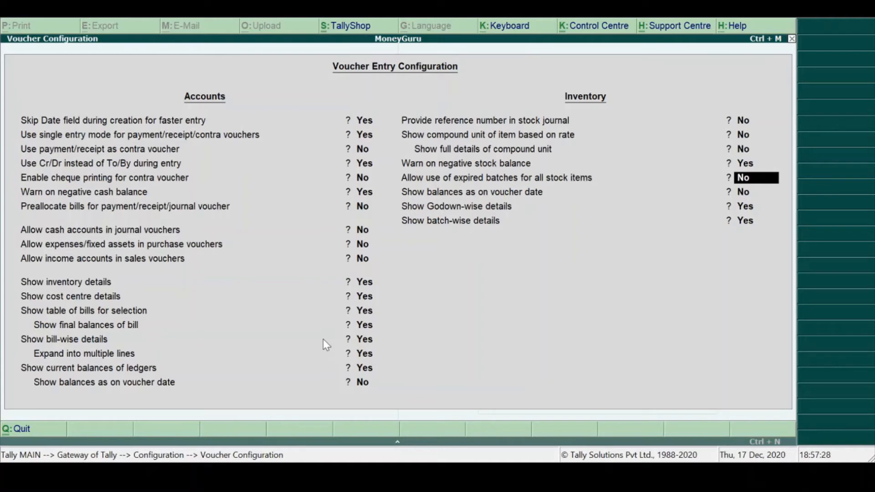
key("Return")
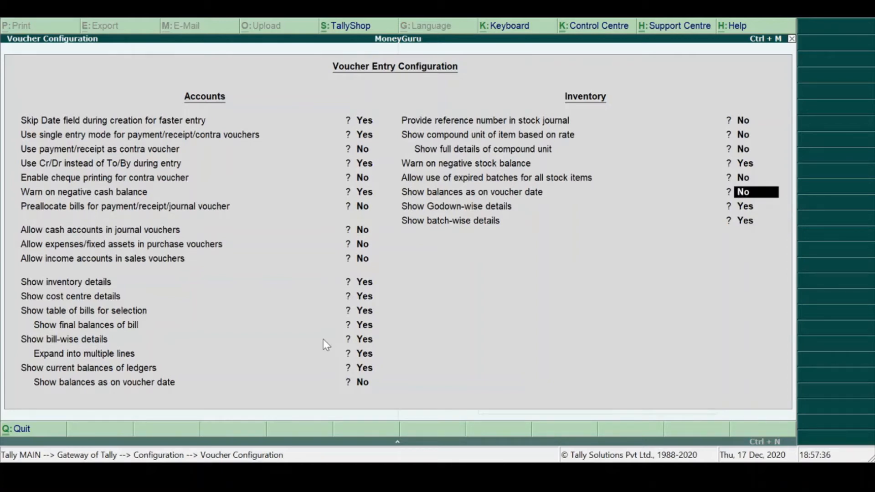
key("Return")
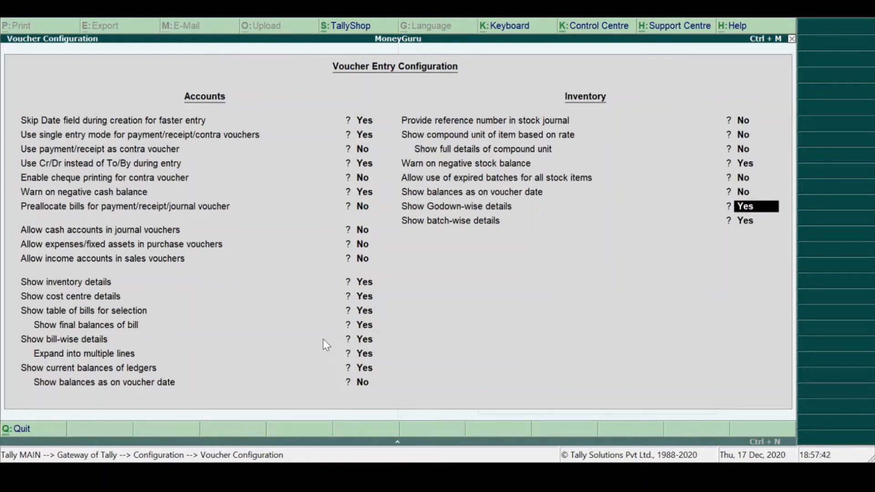
key("Return")
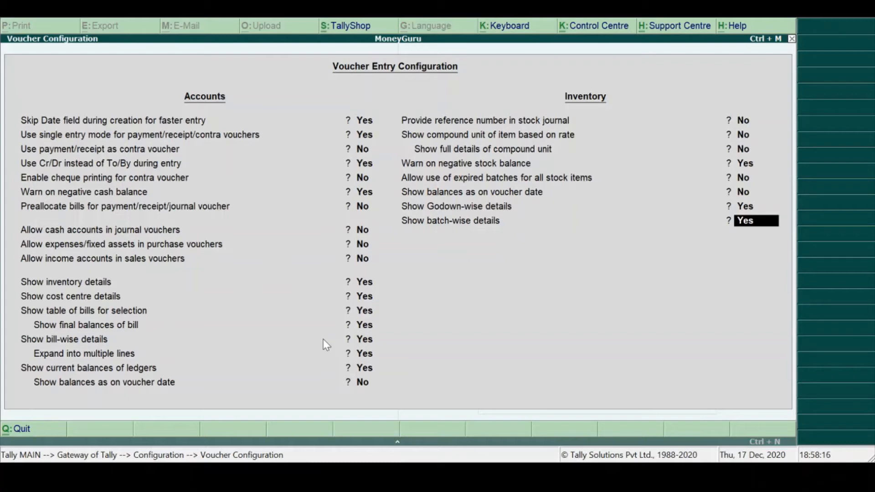
key("Escape")
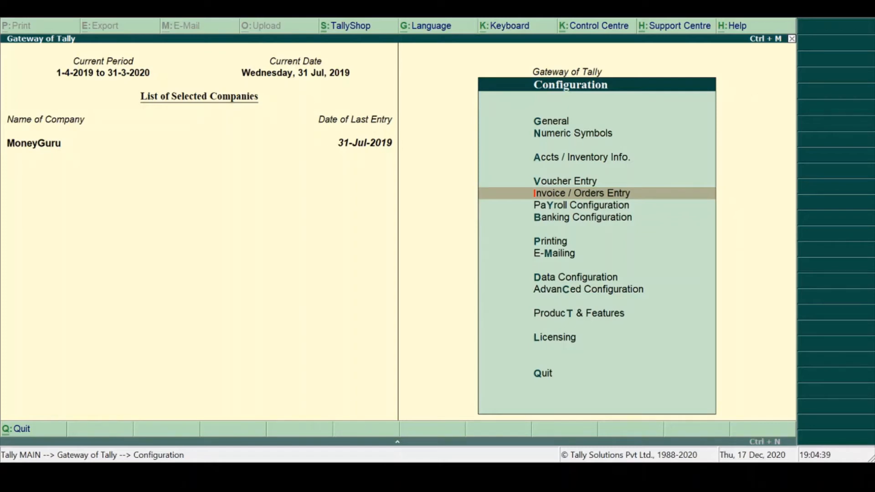
- Open the Invoice / Orders Entry configuration and review its General options, from supplementary details through turnover achieved with customer
key("Return")
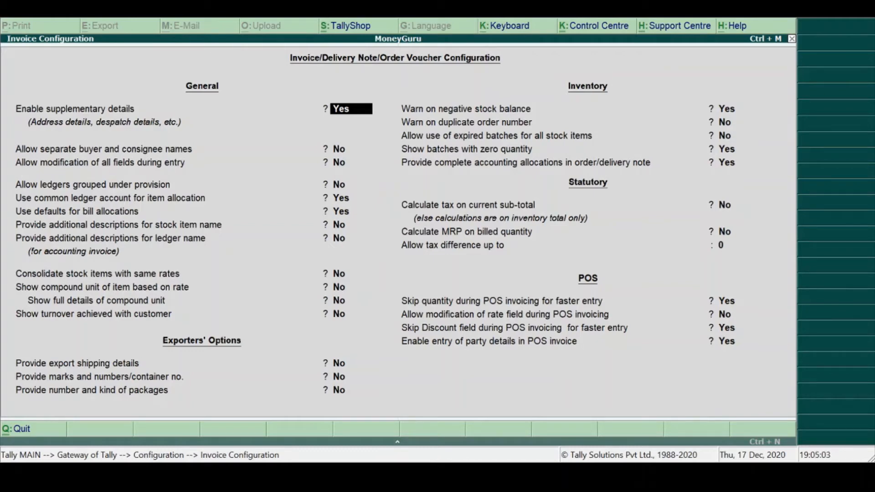
key("Return")
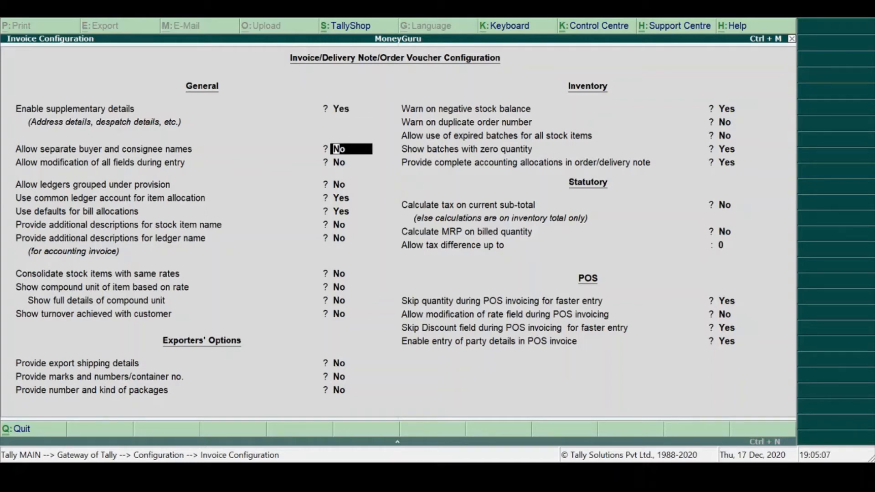
key("Return")
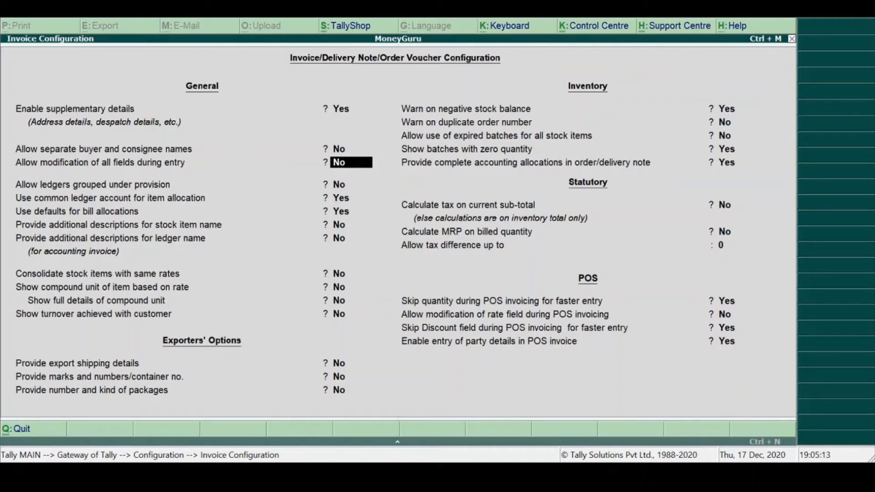
key("Return")
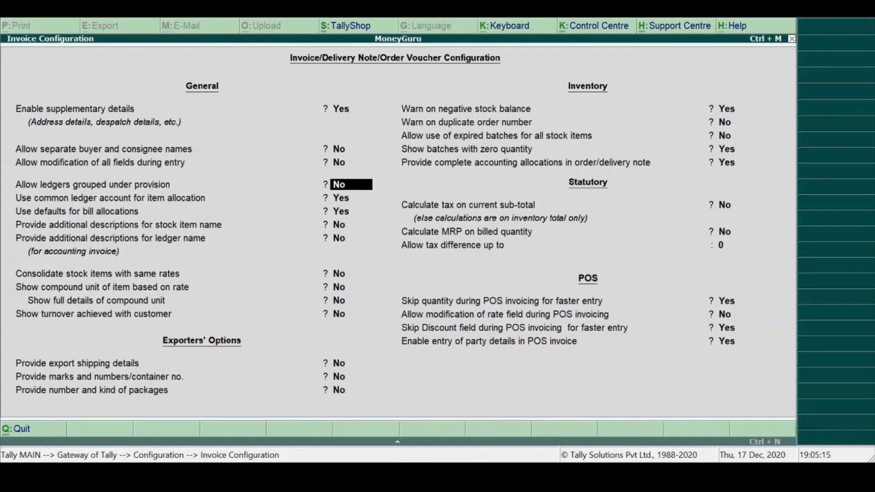
key("Return")
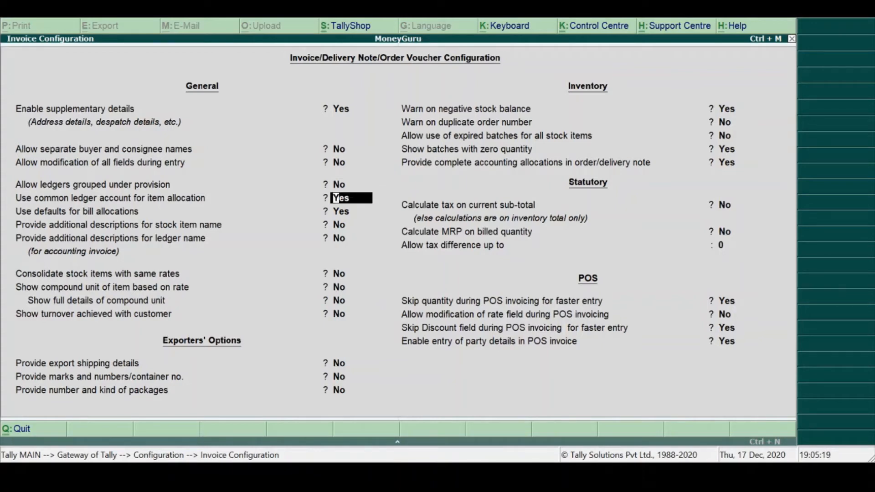
key("Return")
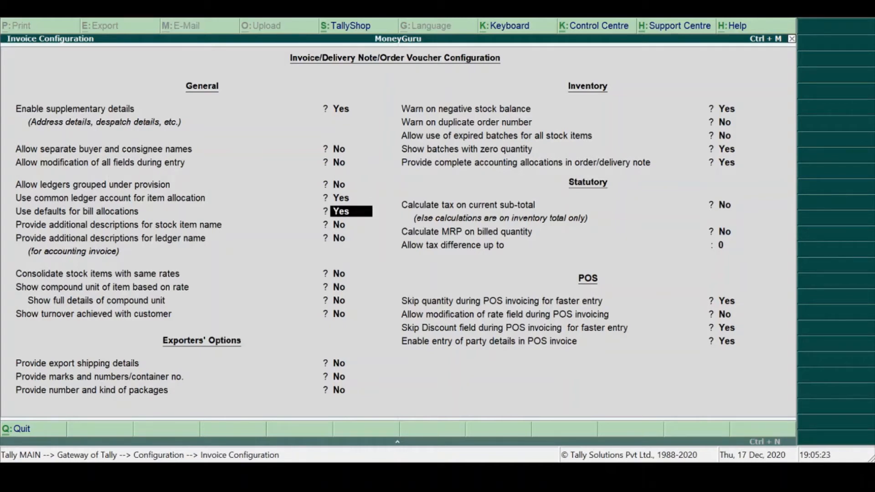
key("Return")
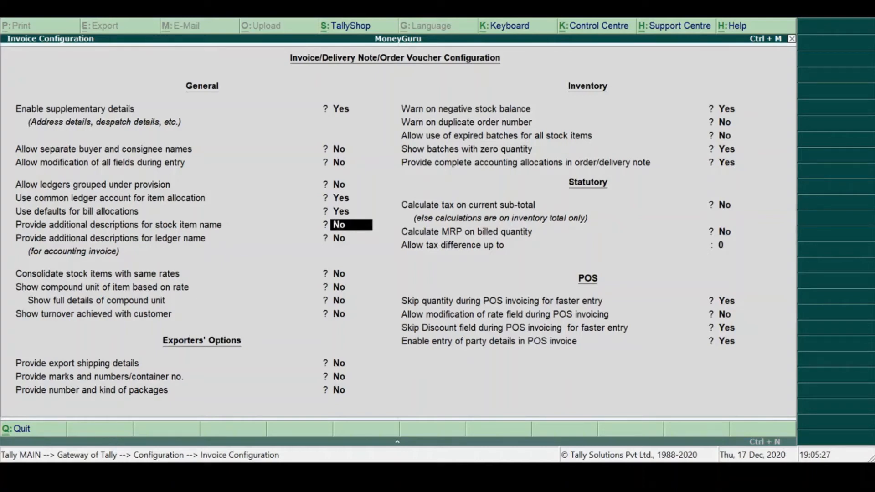
key("Return")
key("Return")
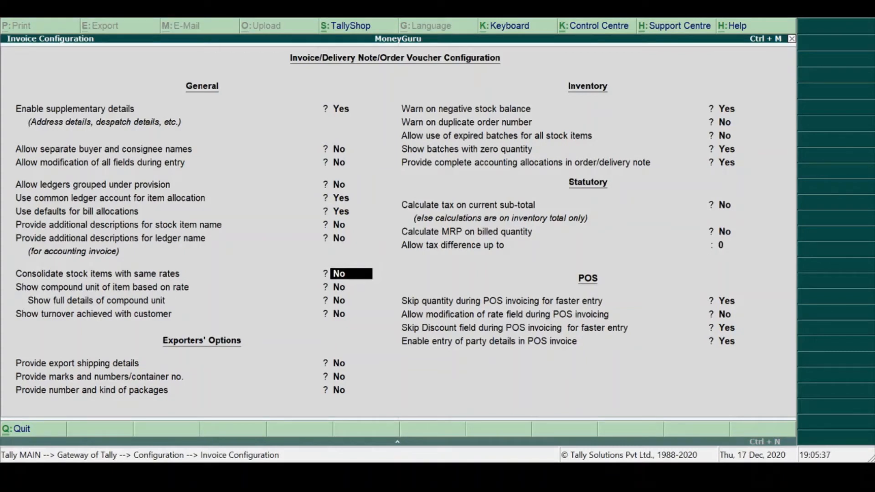
key("Return")
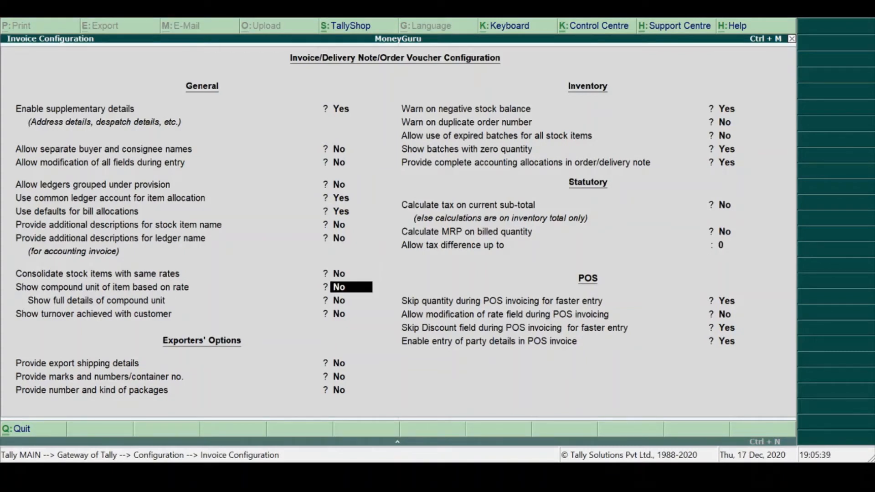
key("Return")
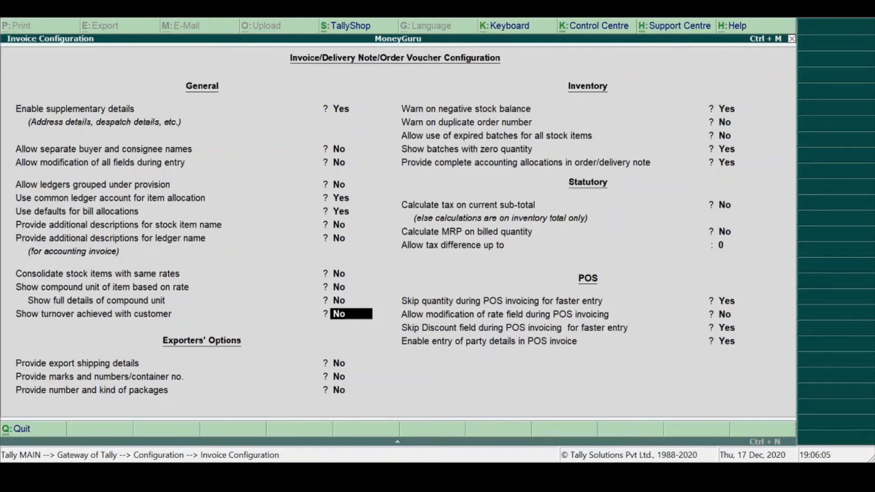
key("Return")
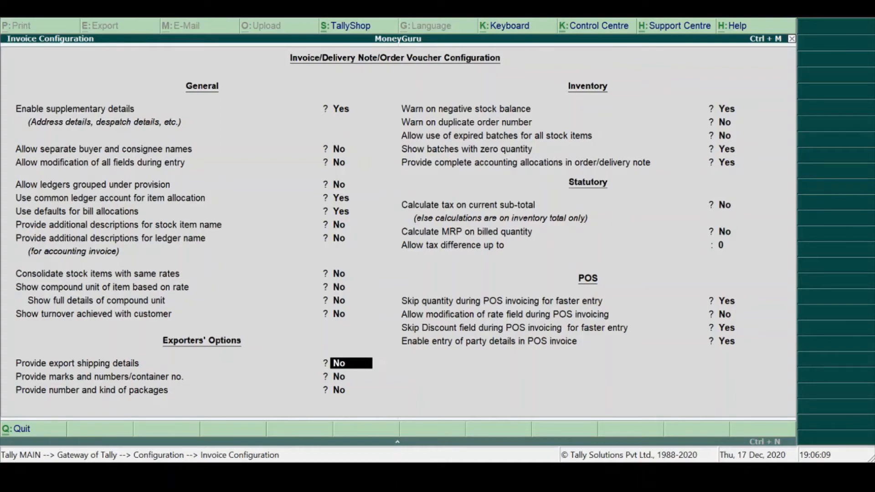
- Review the Exporters' Options and the Inventory options of the Invoice Configuration, through complete accounting allocations in order/delivery note
key("Return")
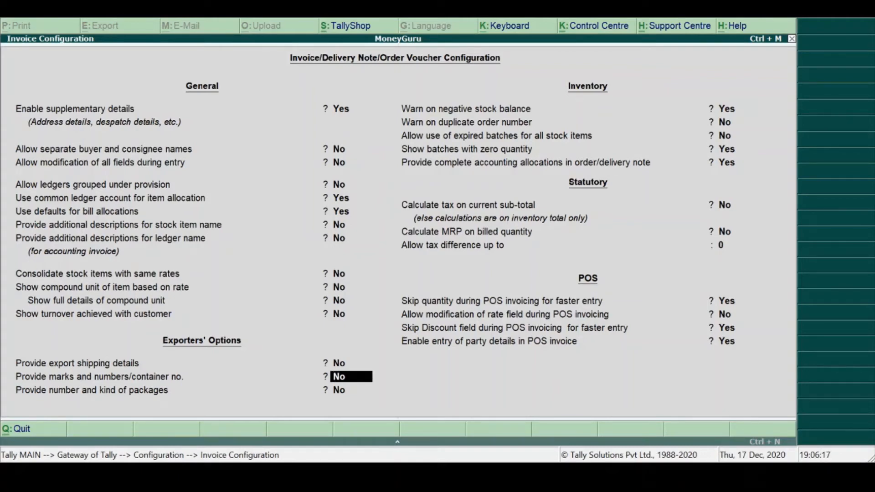
key("Return")
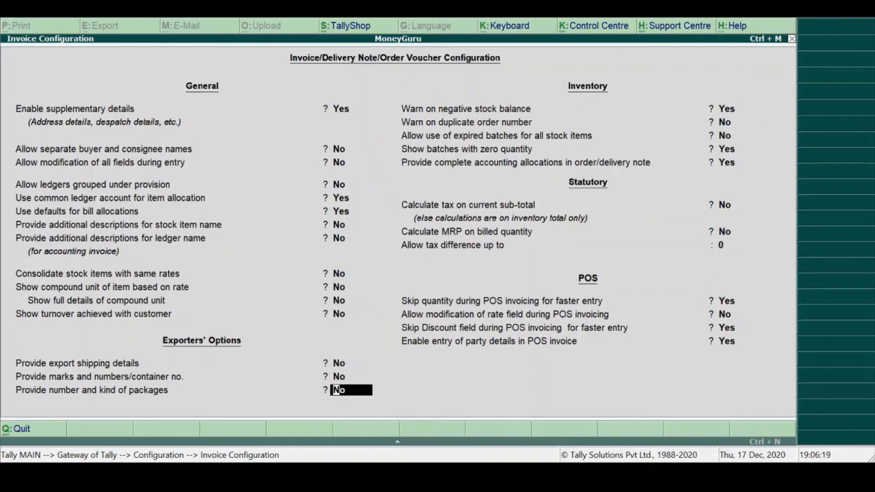
key("Return")
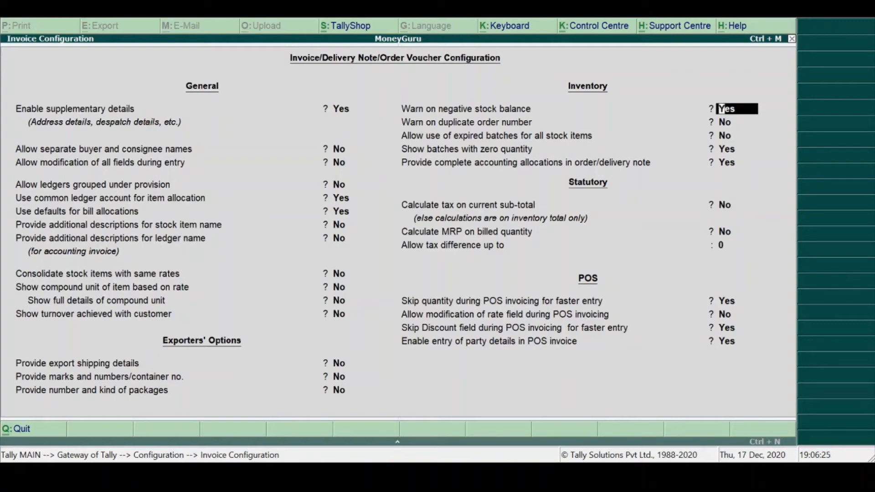
key("Return")
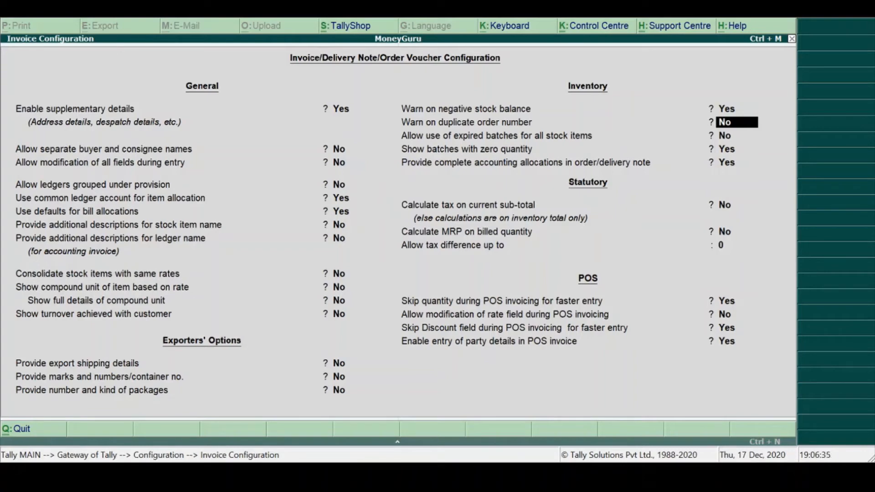
key("Return")
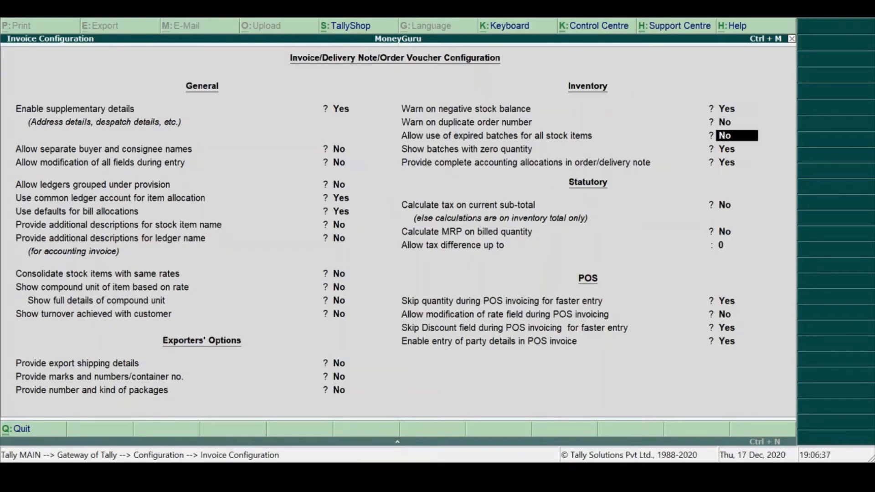
key("Return")
key("Return")
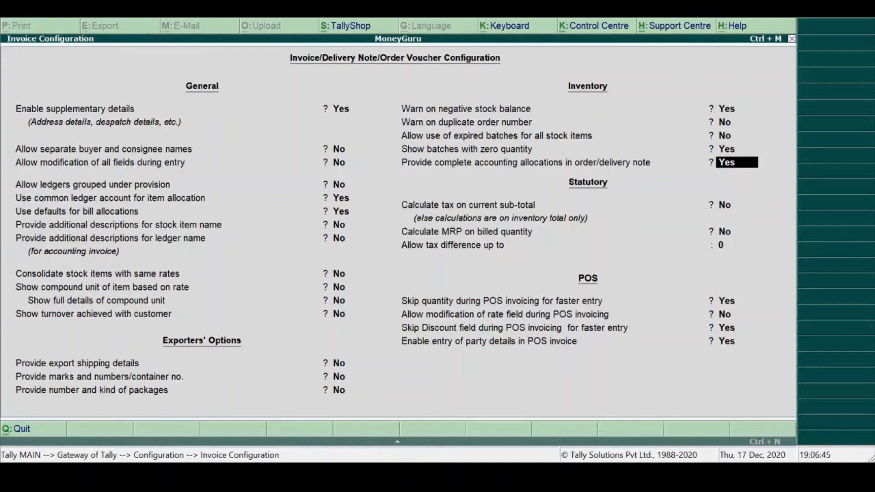
key("Return")
key("Return")
key("Return")
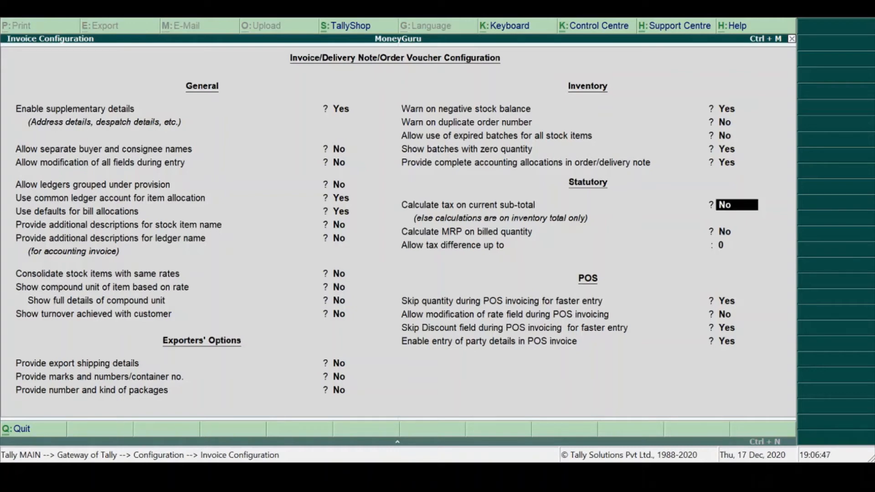
- Review the Statutory and POS options of the Invoice Configuration, and accept the configuration
key("Return")
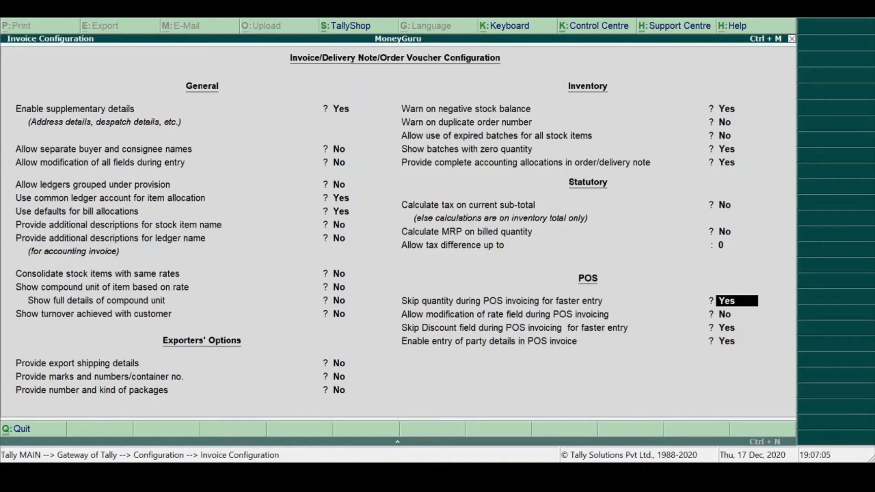
key("Return")
key("Return")
key("Return")
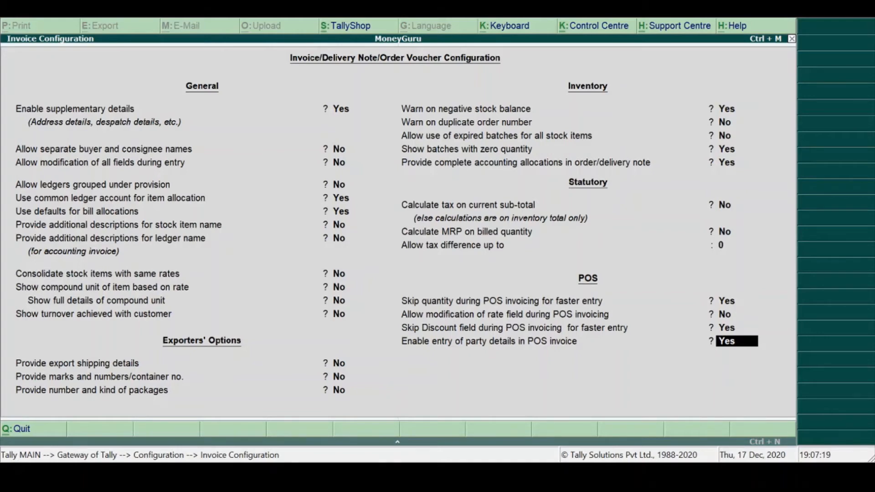
key("Return")
- Open the Payroll Configuration, review its options from employee notes through employee display name, and accept it
key("Down")
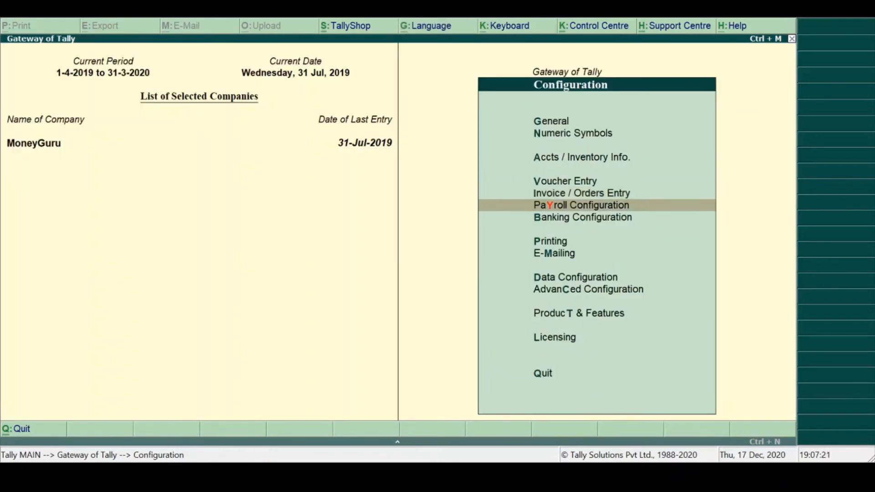
key("Return")
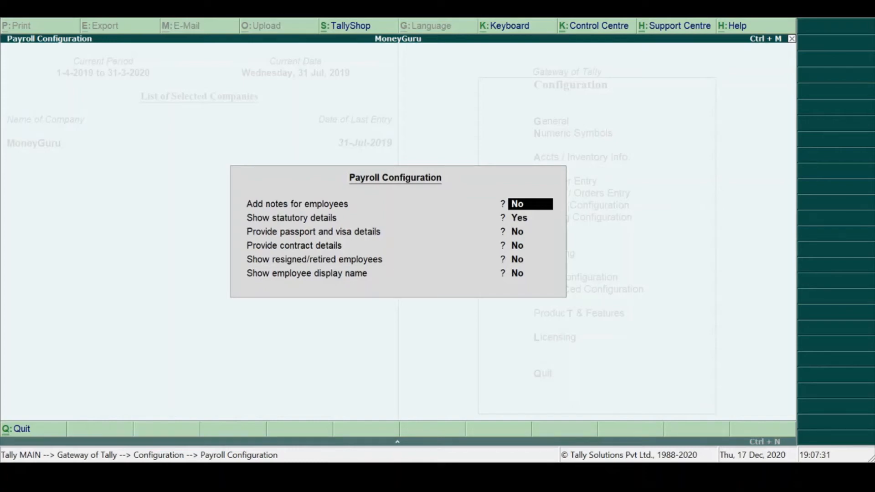
key("Return")
key("Return")
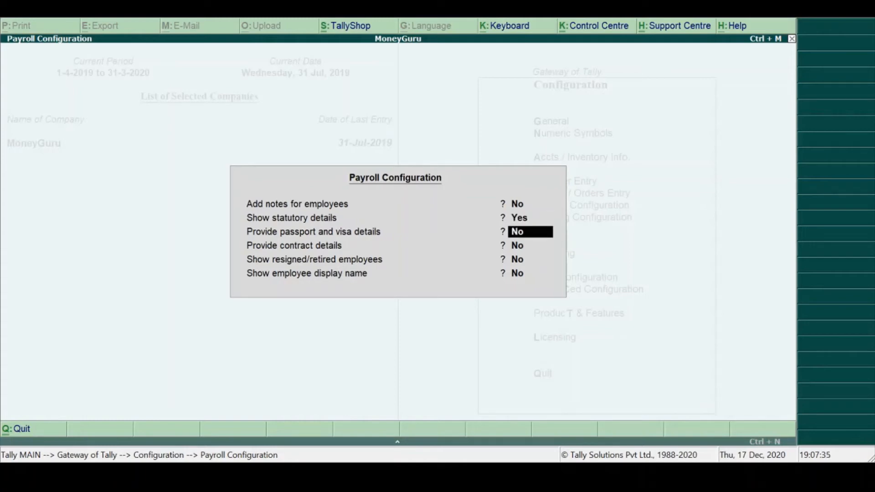
key("Return")
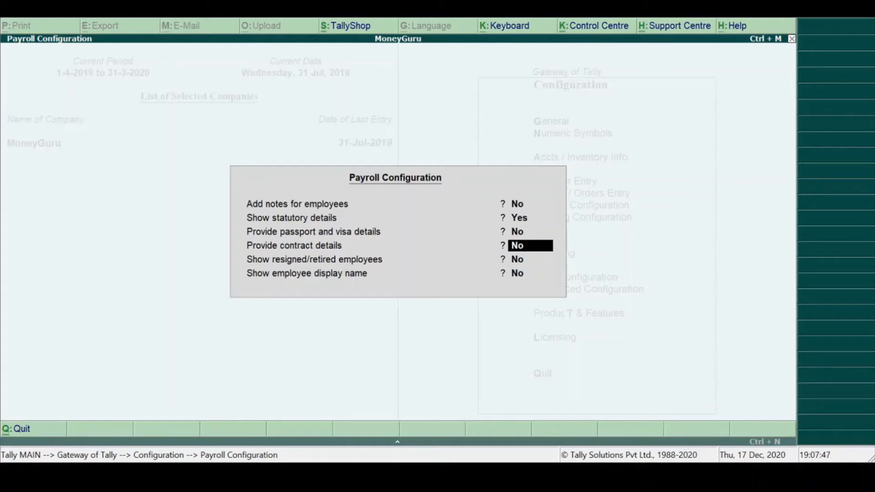
key("Return")
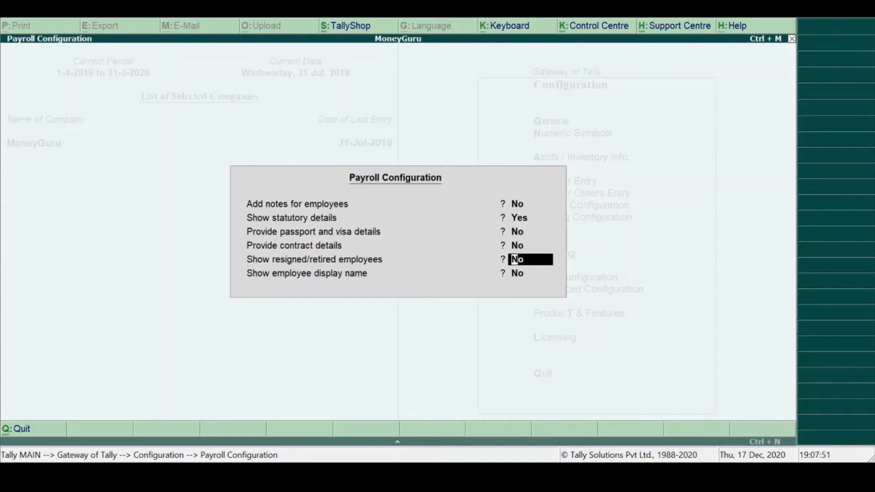
key("Return")
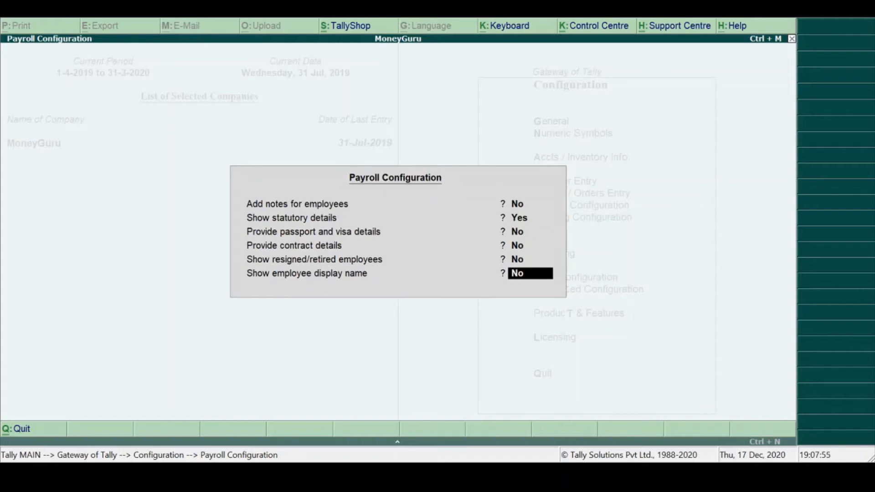
key("Return")
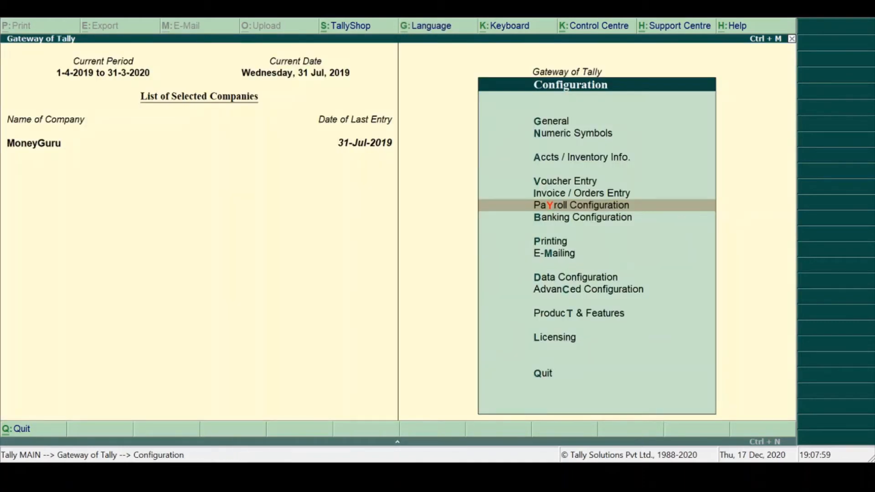
- Open the Banking Configuration, review its options from unreconciled transactions in BRS through location of imported intermediate files, and accept it
key("Down")
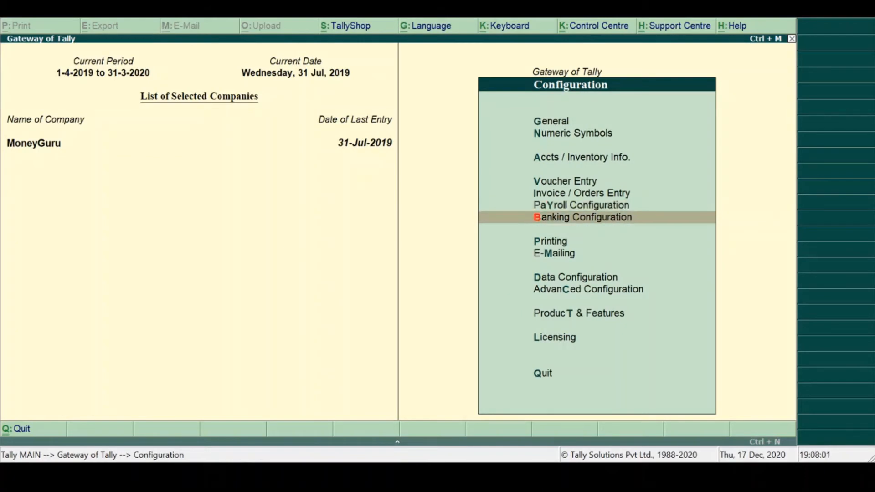
key("Return")
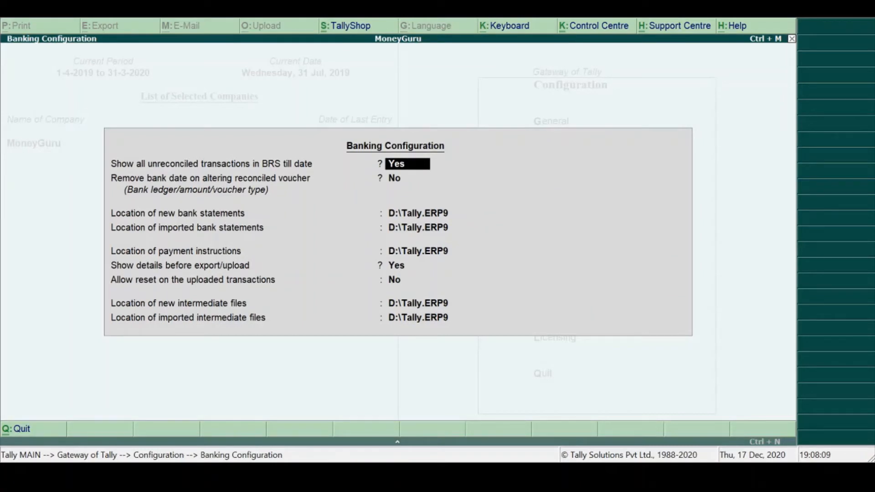
key("Return")
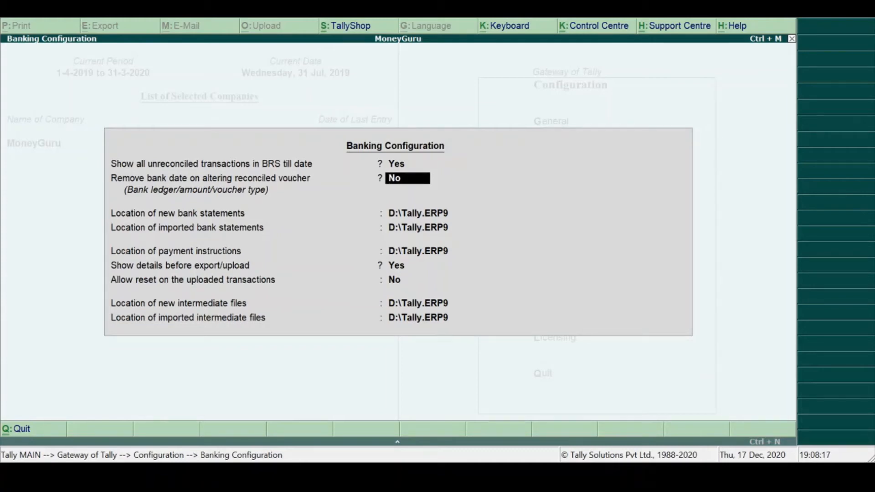
key("Return")
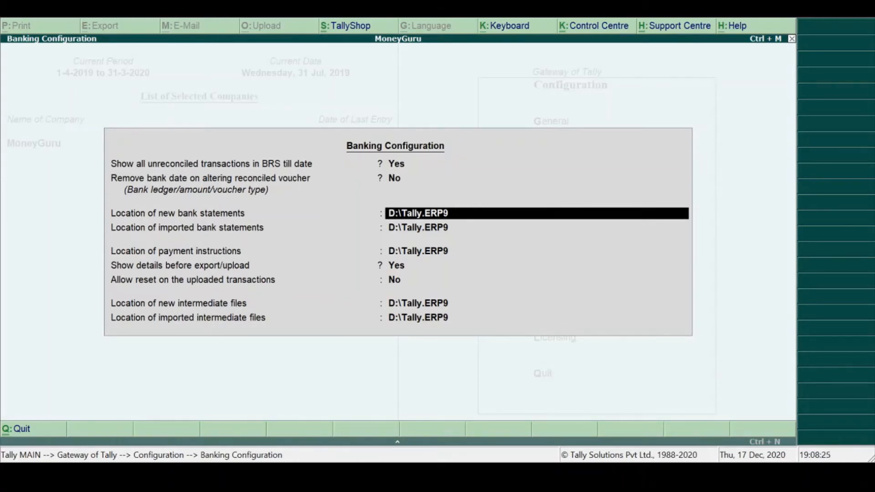
key("Return")
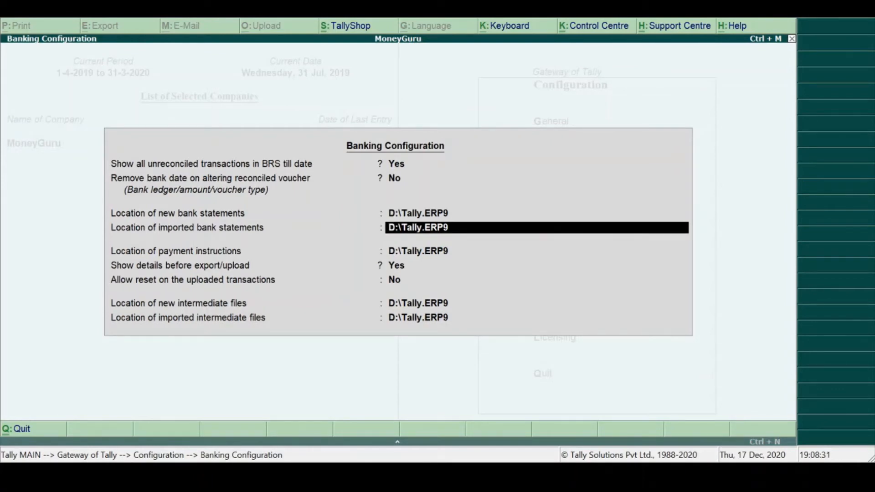
key("Return")
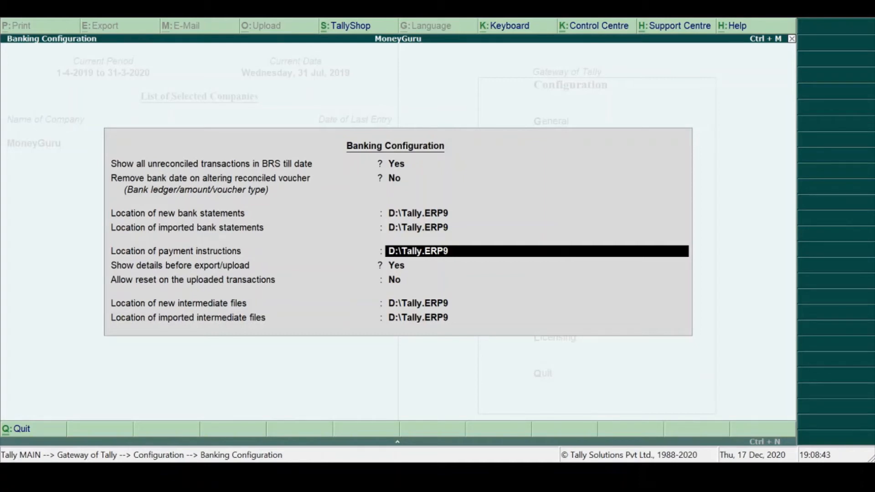
key("Return")
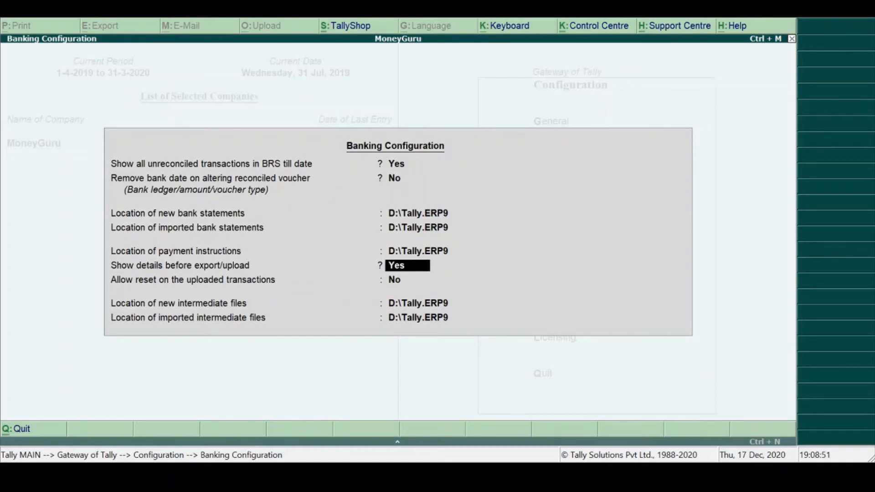
key("Return")
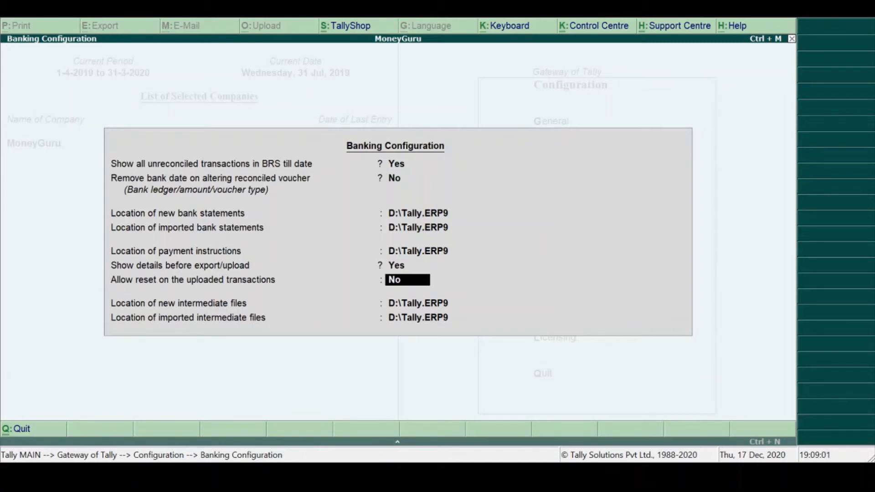
key("Return")
key("Return")
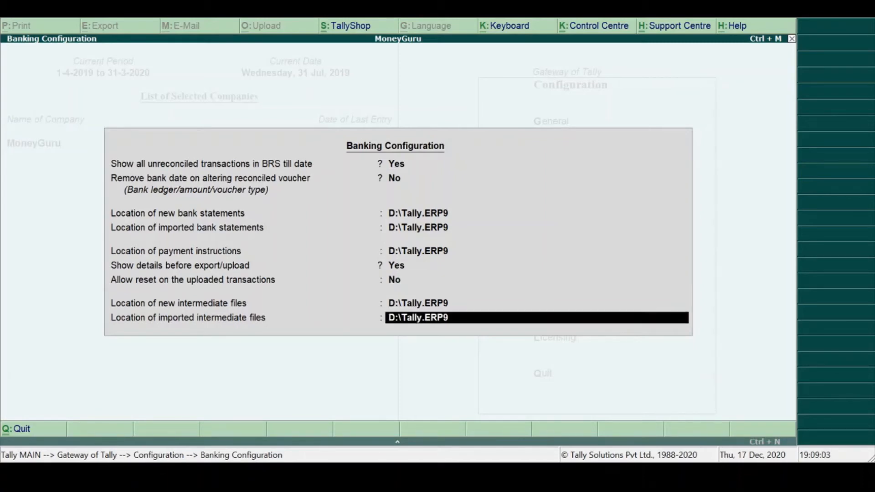
key("Return")
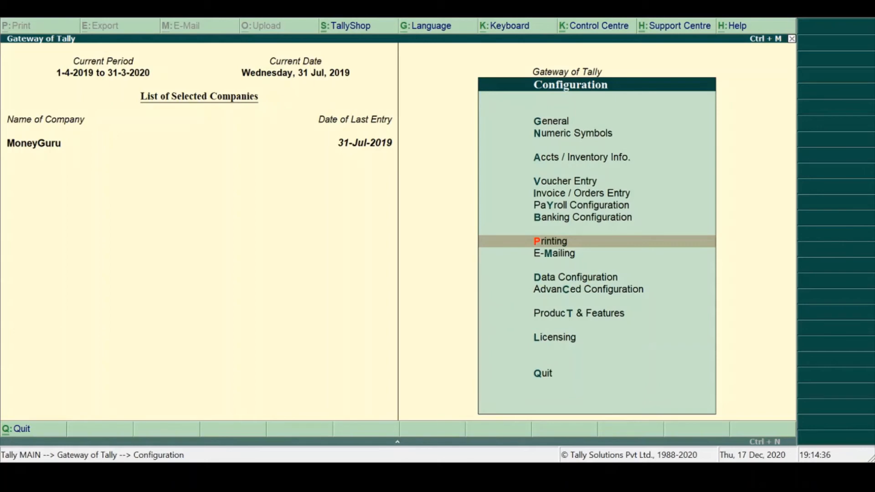
- Open the Printing configuration and look through its categories, from General down to Advanced Configuration
key("Return")
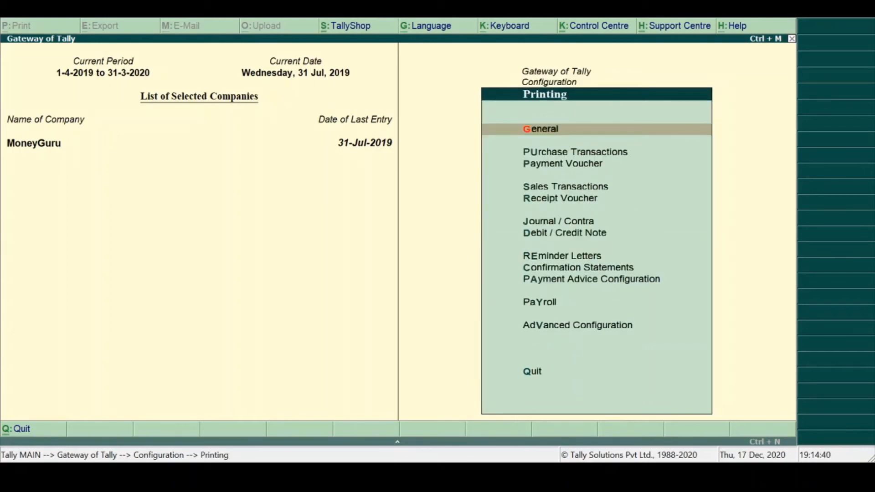
key("Down")
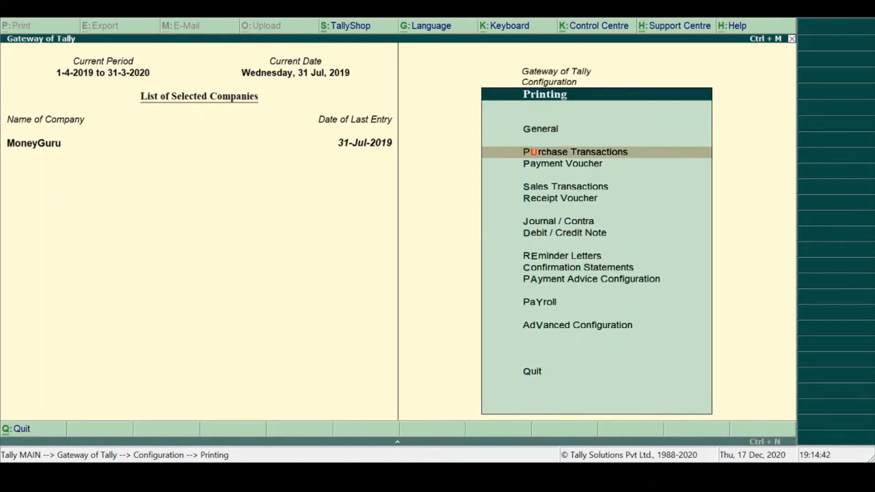
key("Down")
key("Down")
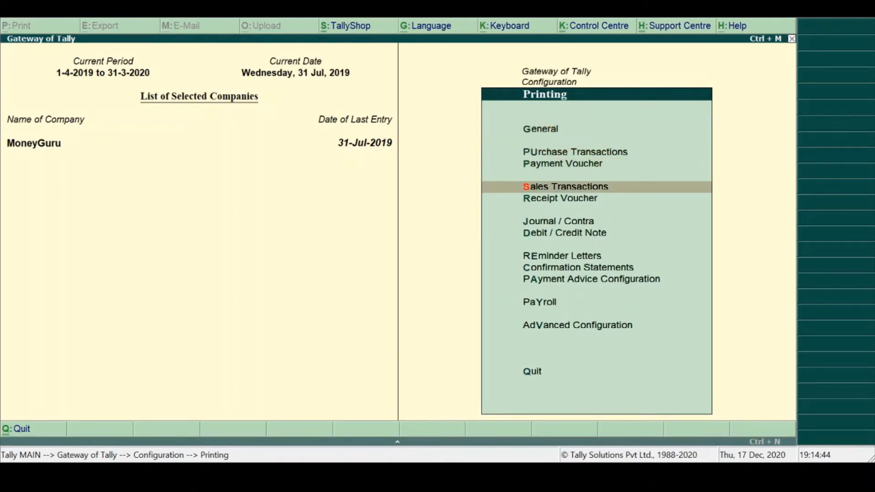
key("Down")
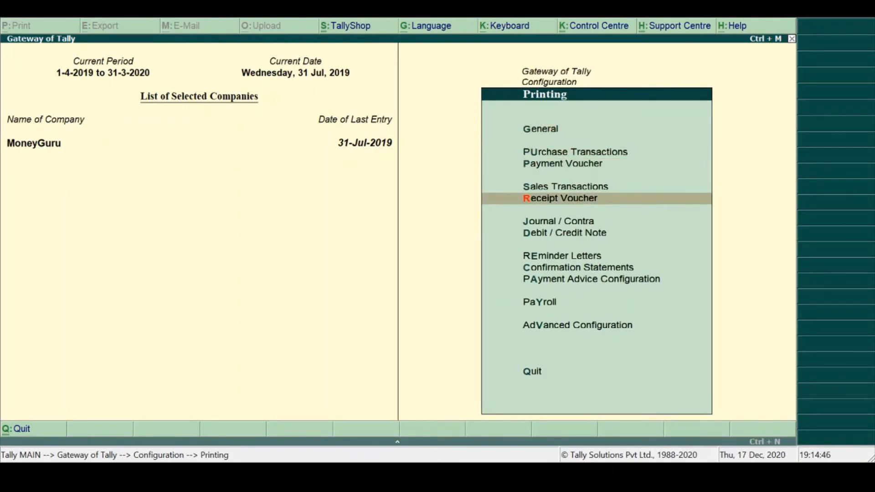
key("Down")
key("Down")
key("Down")
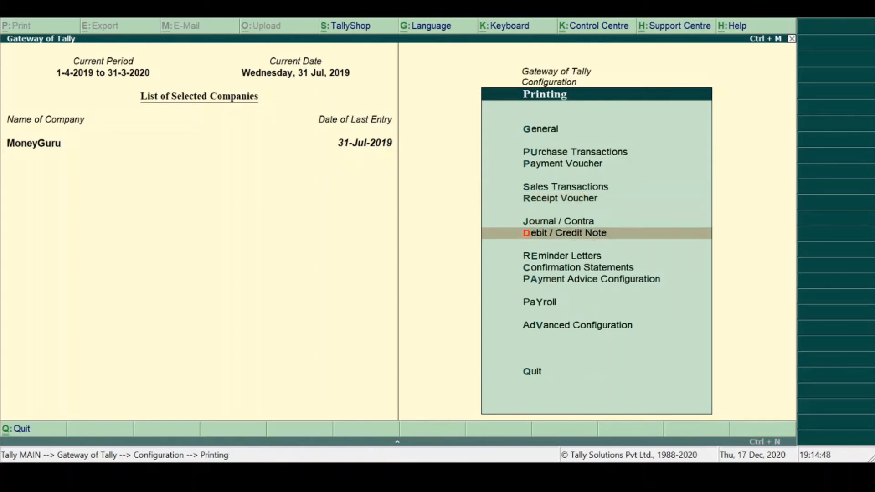
key("Down")
key("Down")
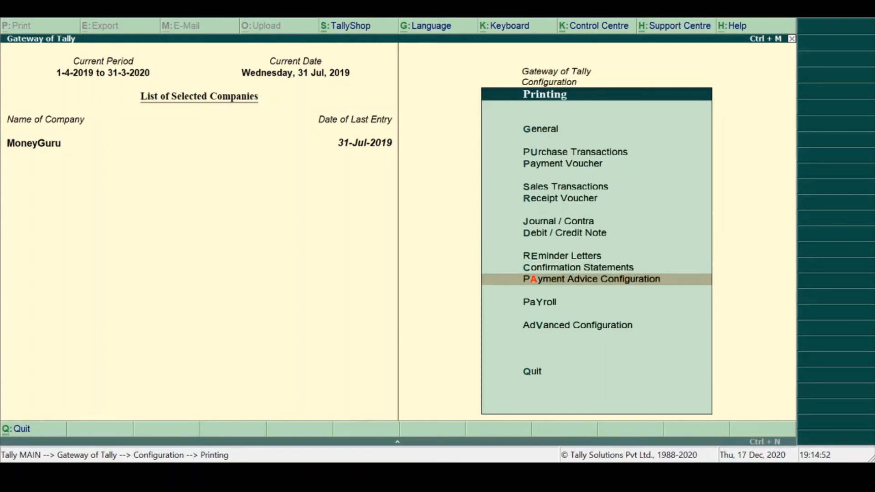
key("Down")
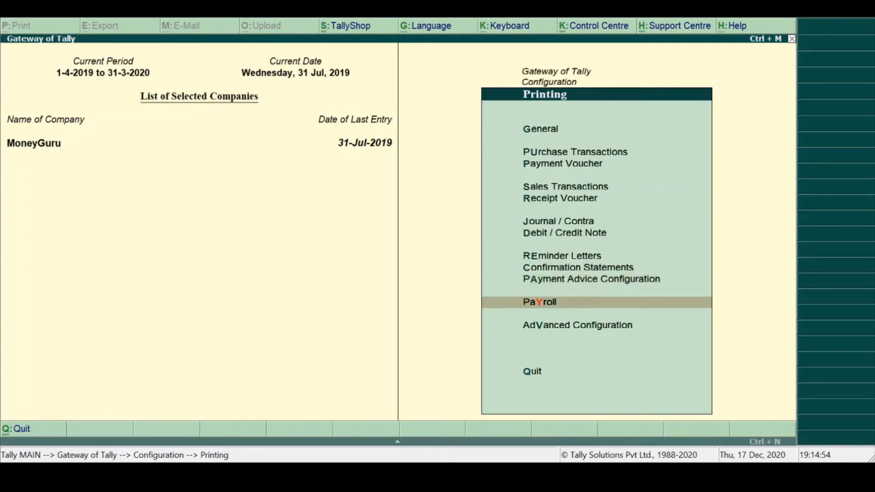
key("Down")
- Open the General printing configuration and review its options from date and time of report through page margin on top
key("Up")
key("Up")
key("Up")
key("Up")
key("Up")
key("Up")
key("Up")
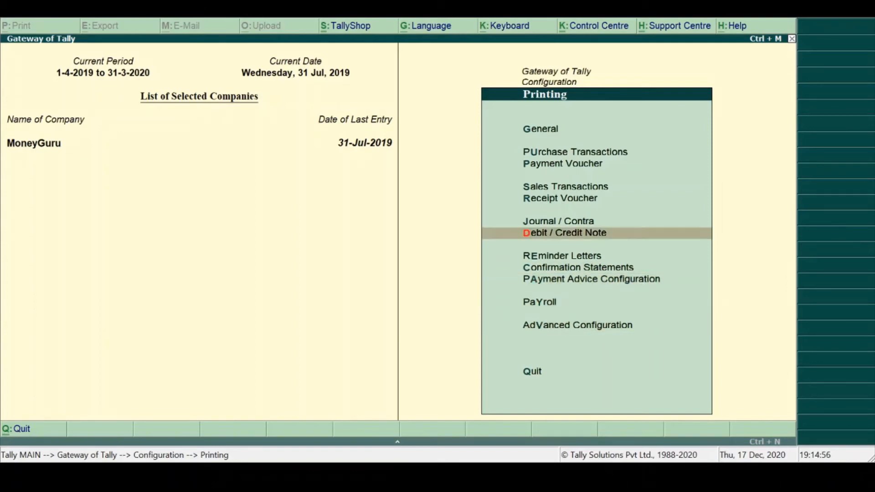
key("Up")
key("Up")
key("Up")
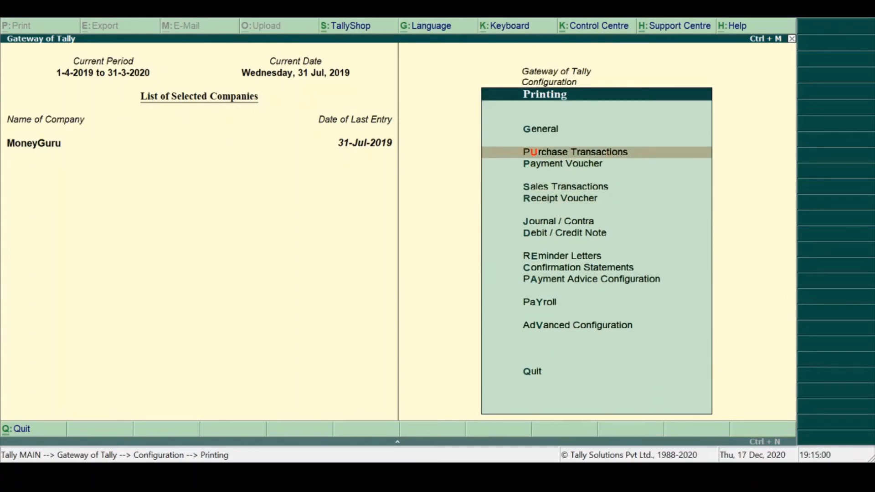
key("Up")
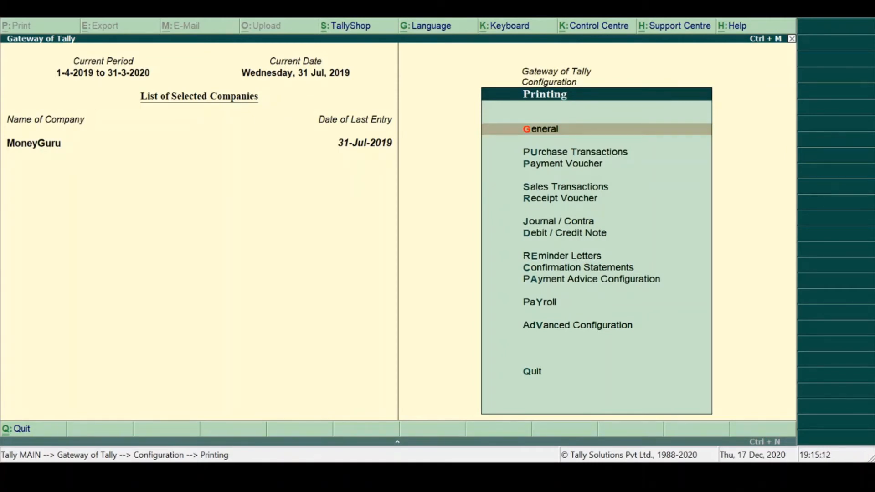
key("Return")
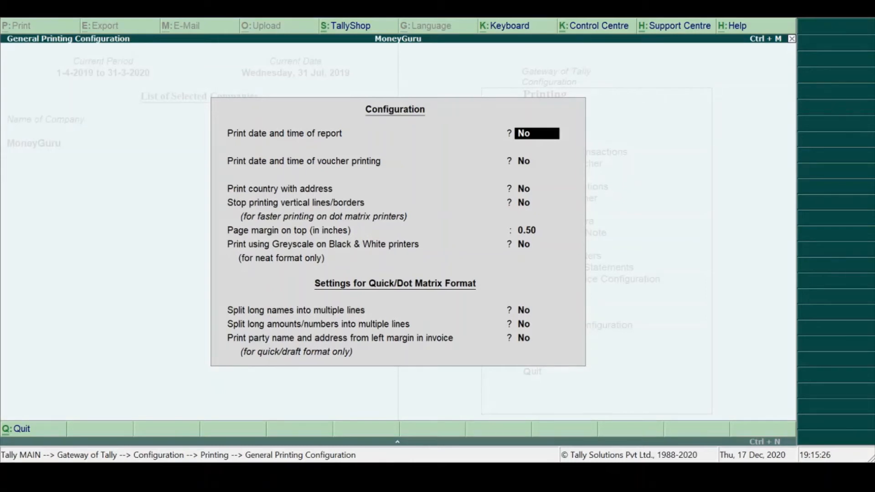
key("Return")
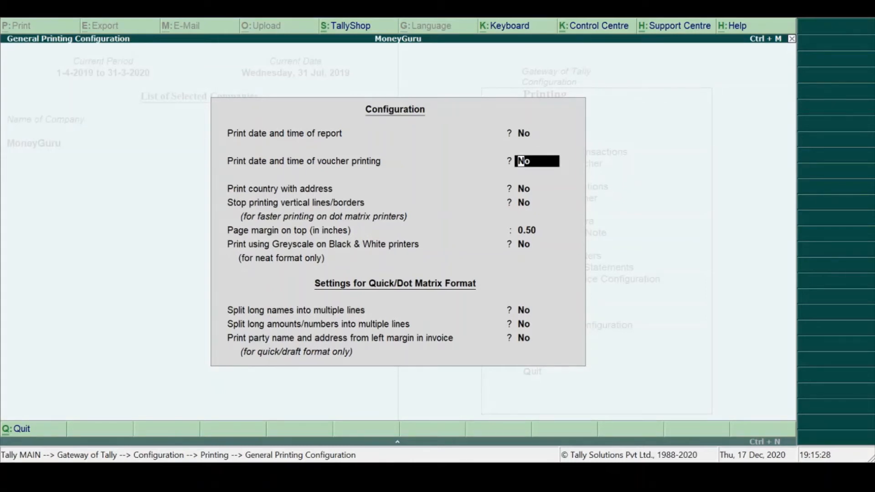
key("Return")
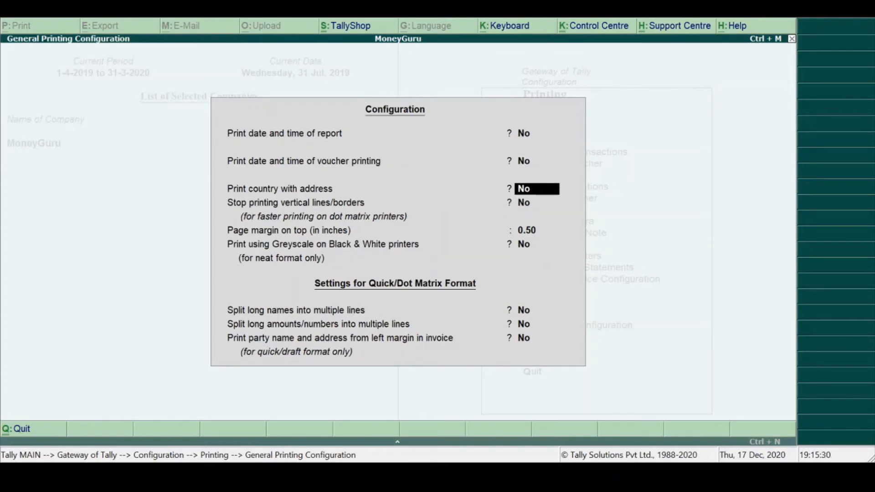
key("Return")
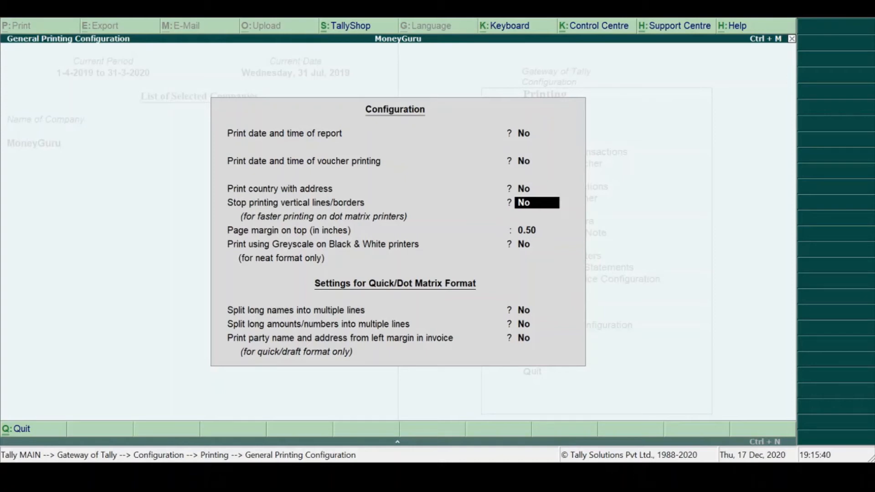
key("Return")
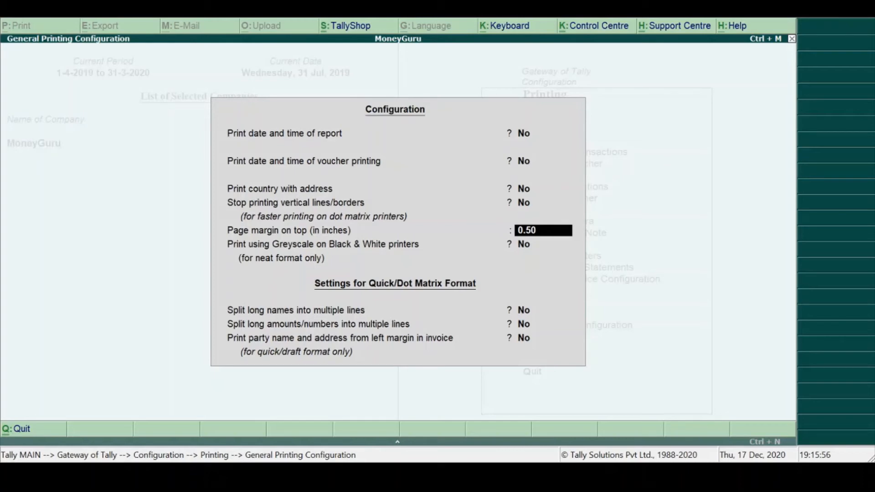
- Review the greyscale option and the Quick/Dot Matrix Format settings of the General printing configuration, and accept it
key("Return")
key("Return")
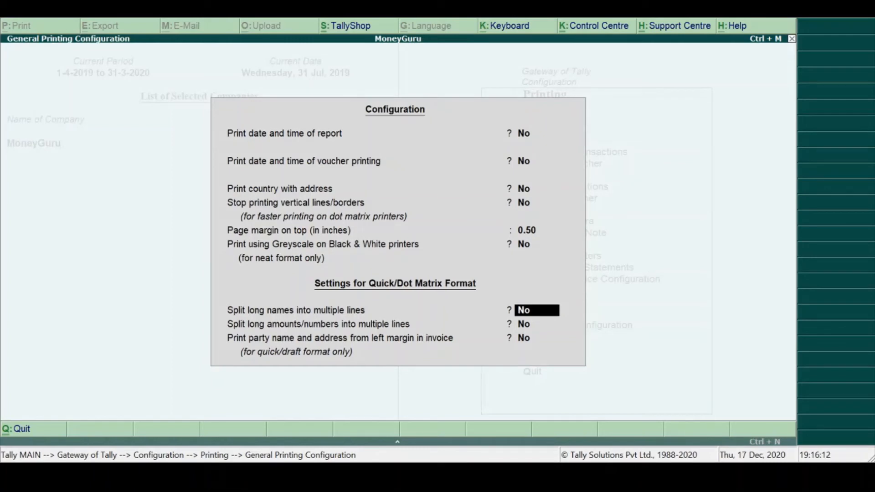
key("Return")
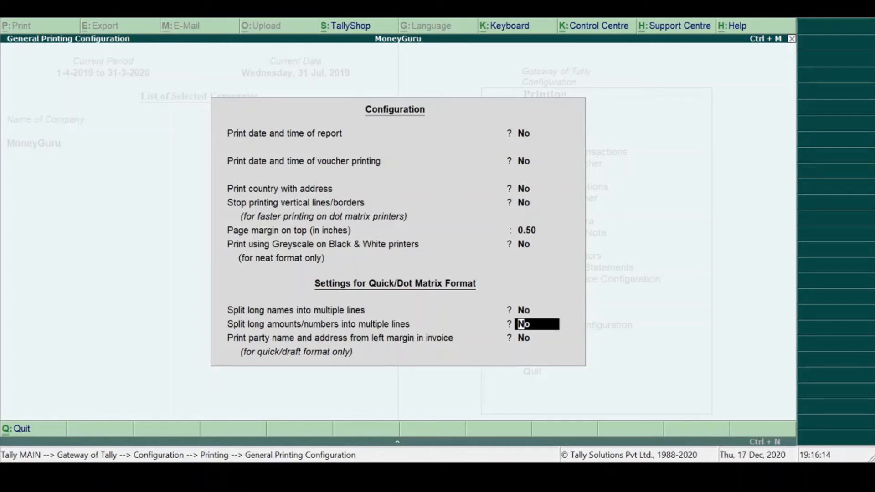
key("Return")
key("Return")
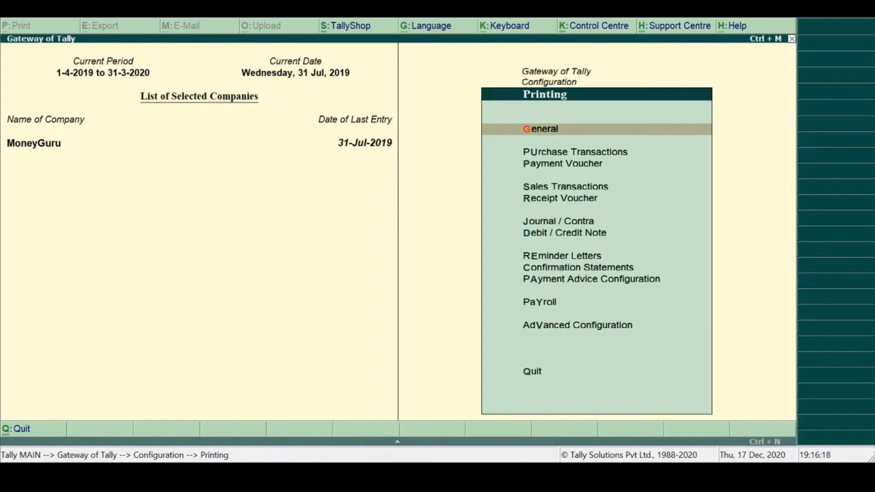
- Open the Purchase Voucher / Invoice printing configuration and review its title, size and margin settings through print in voucher format
key("Down")
key("Return")
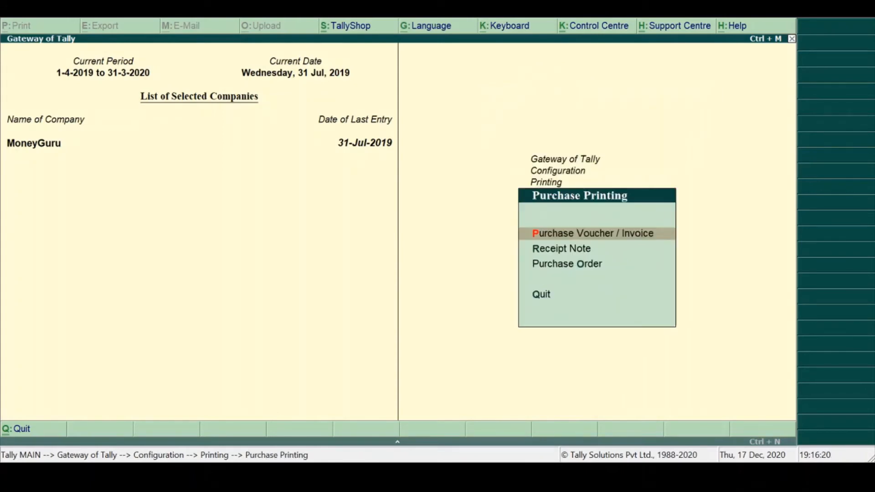
key("Return")
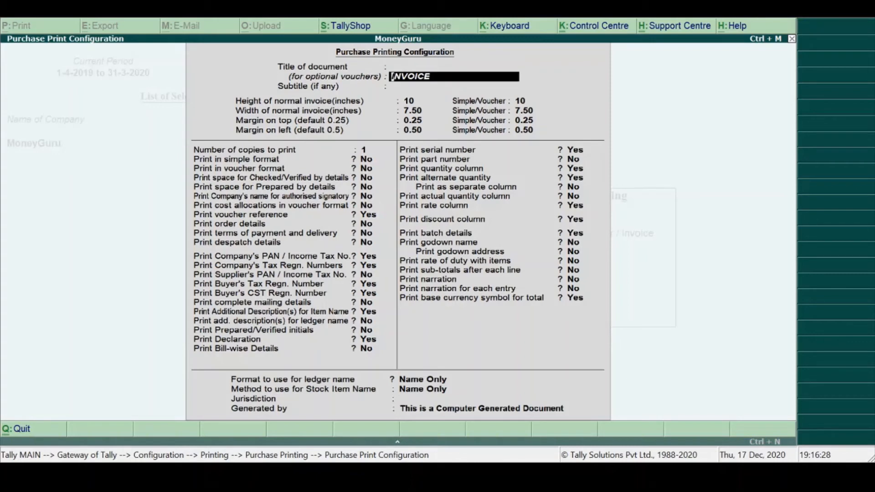
key("Return")
key("Return")
key("Return")
key("Return")
key("Return")
key("Return")
key("Return")
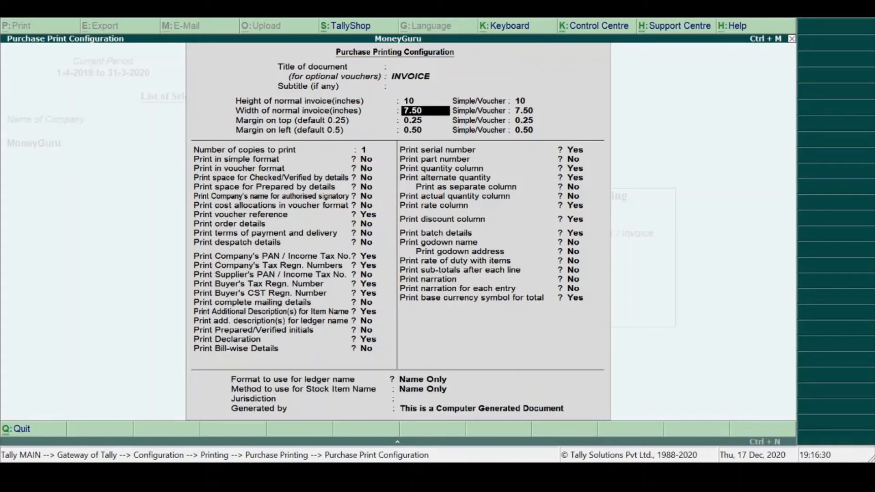
key("Return")
key("Return")
key("Return")
key("Return")
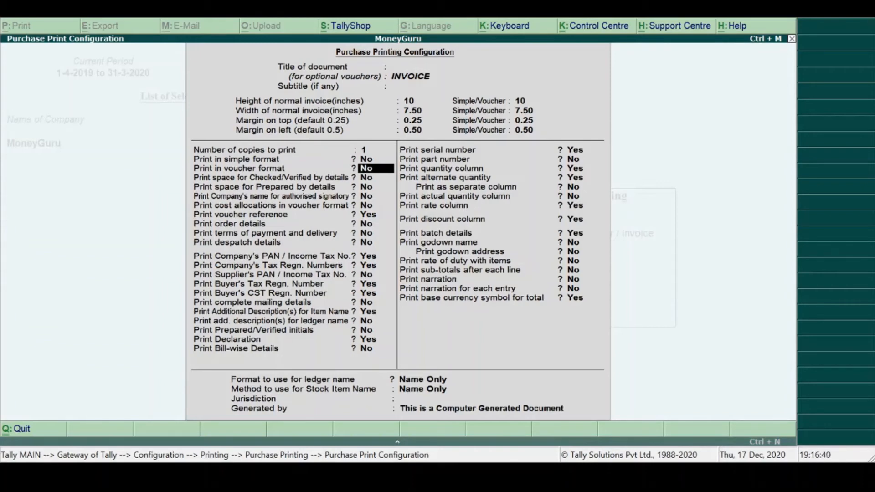
- Review the Purchase Printing Configuration options through print order details, and leave the configuration without saving
key("Down")
key("Down")
key("Down")
key("Down")
key("Down")
key("Down")
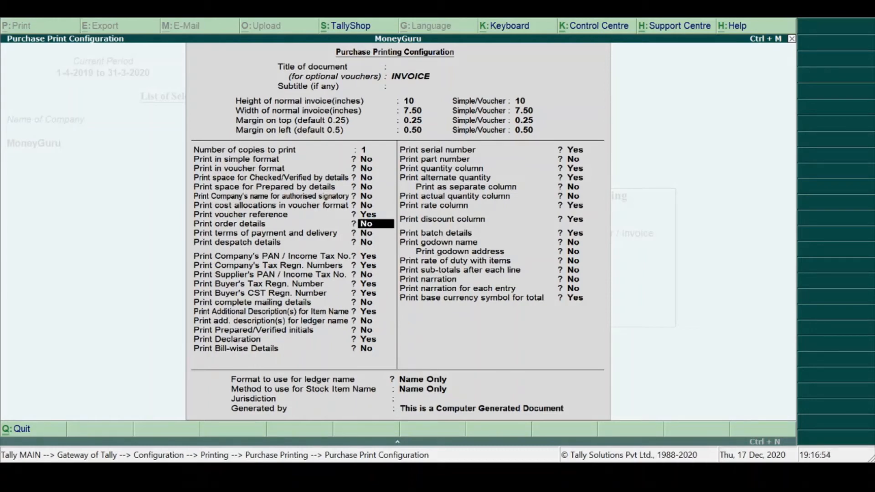
key("Escape")
key("Escape")
- View and close the Receipt Note printing configuration, and open the Purchase Order printing configuration
key("Down")
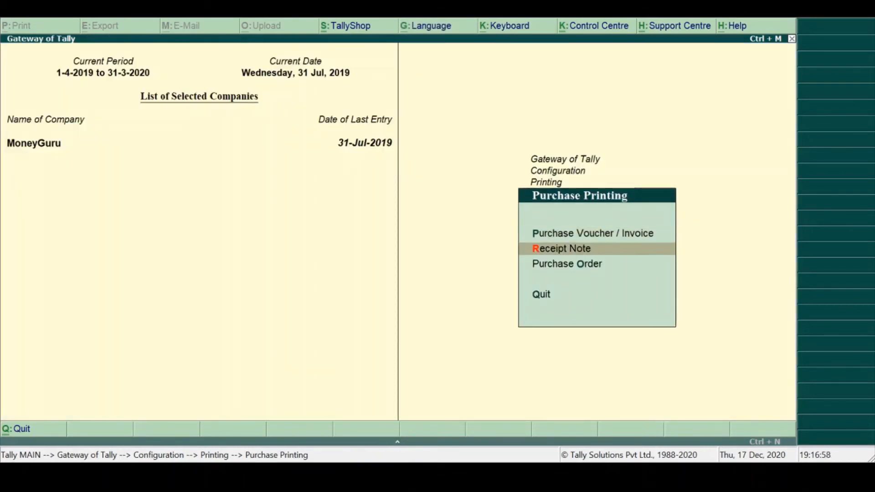
key("Return")
key("Escape")
key("Escape")
key("Down")
key("Return")
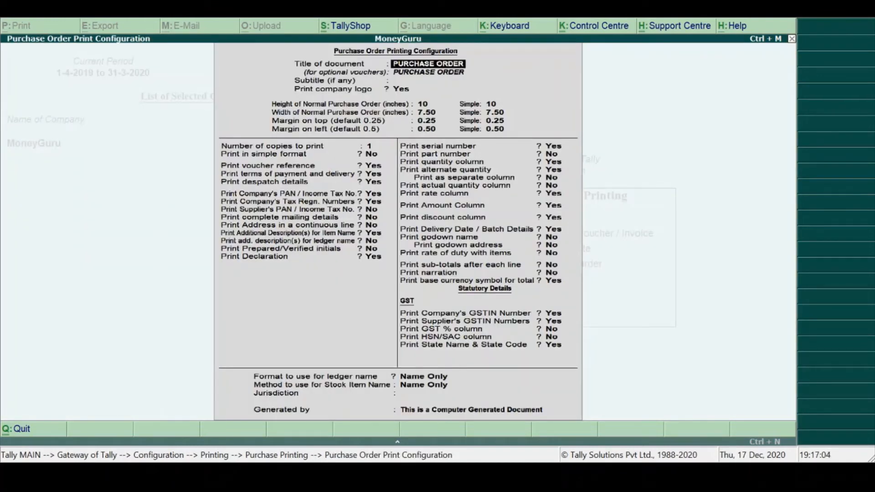
- Leave the Purchase Order printing configuration without saving and return to the list of printing configurations
key("Escape")
key("Escape")
key("Escape")
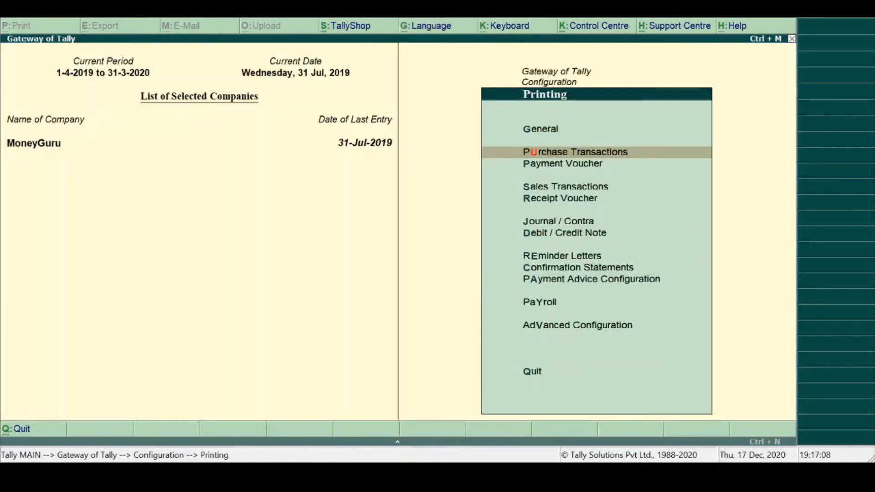
- Browse the printing configurations, look through the Sales Transactions document types from Sales Invoice to Delivery Note, and leave them
key("Down")
key("Down")
key("Down")
key("Down")
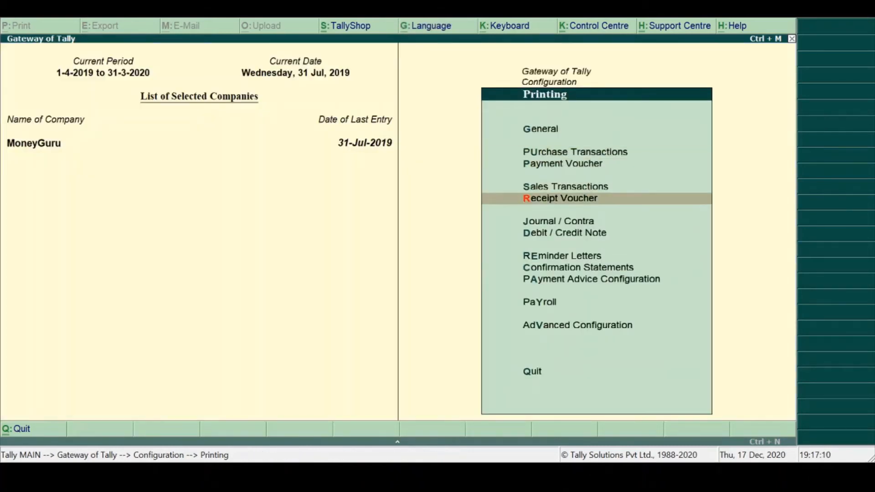
key("Down")
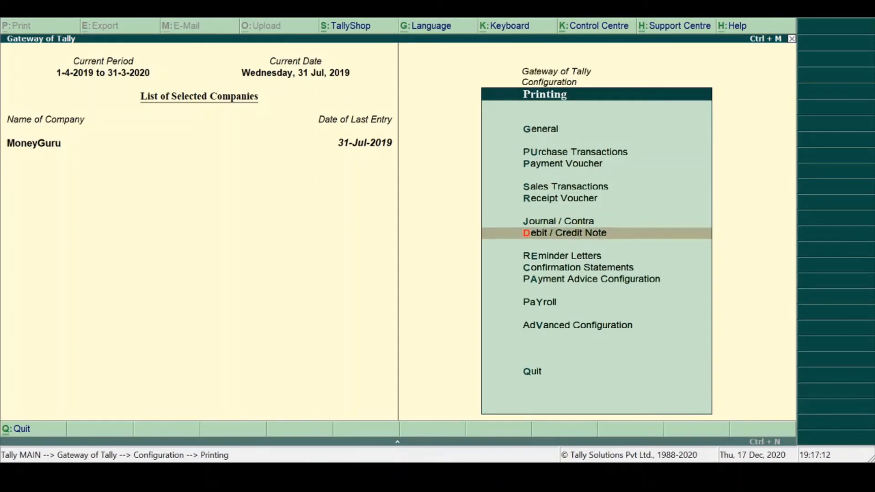
key("Up")
key("Up")
key("Up")
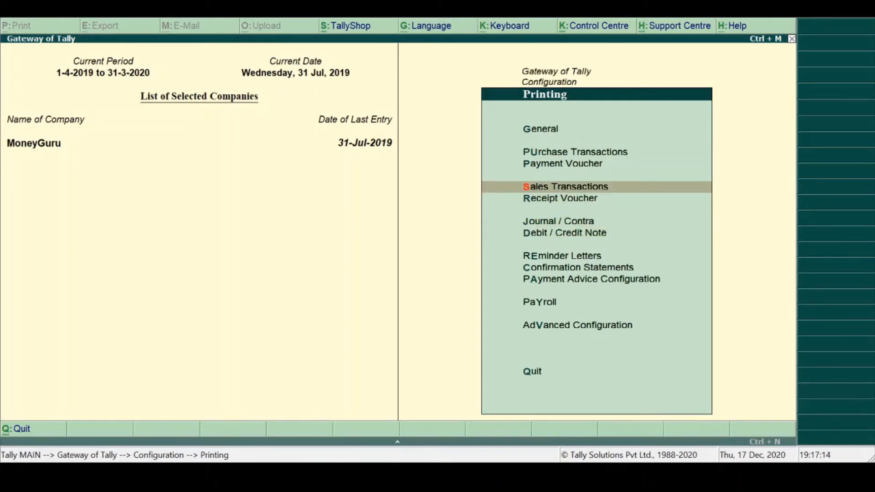
key("Return")
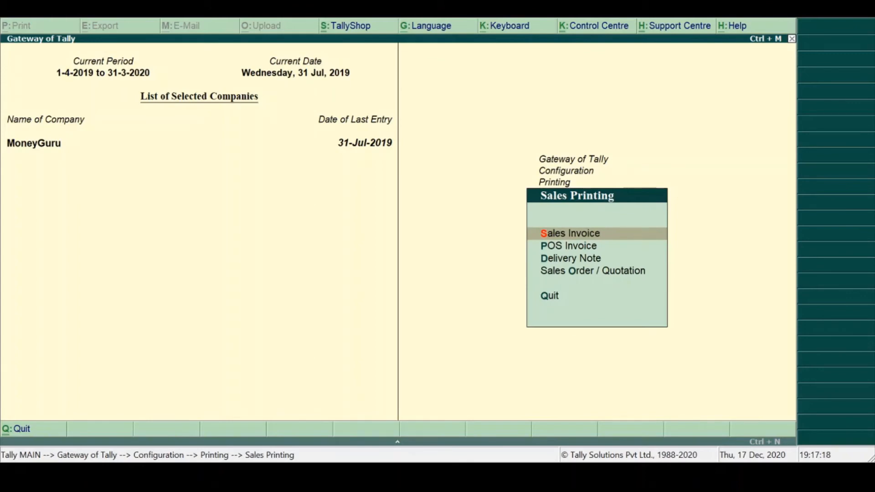
key("Down")
- Go through the remaining printing configurations from Receipt Voucher to Payroll, then view and close the Advanced Configuration for printing
key("Down")
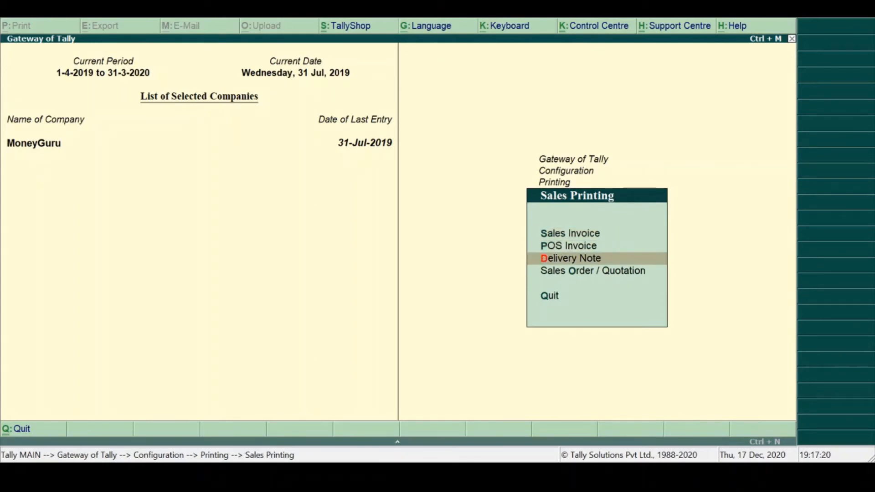
key("Escape")
key("Down")
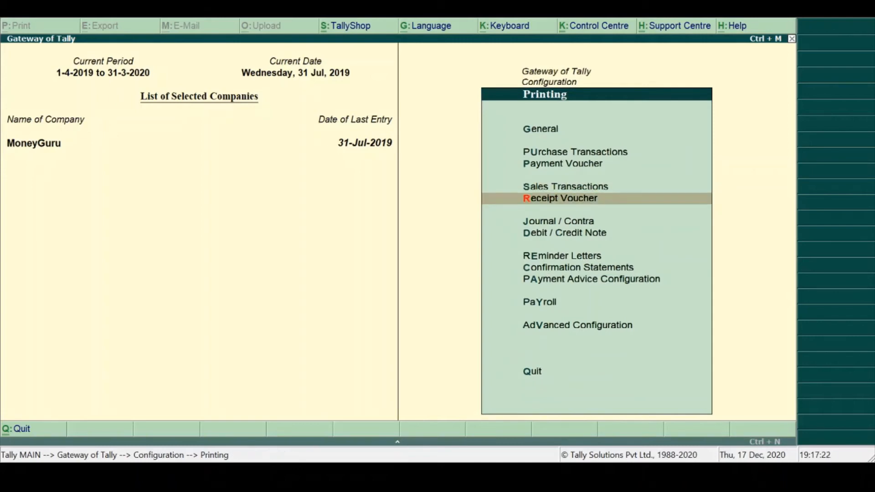
key("Down")
key("Down")
key("Down")
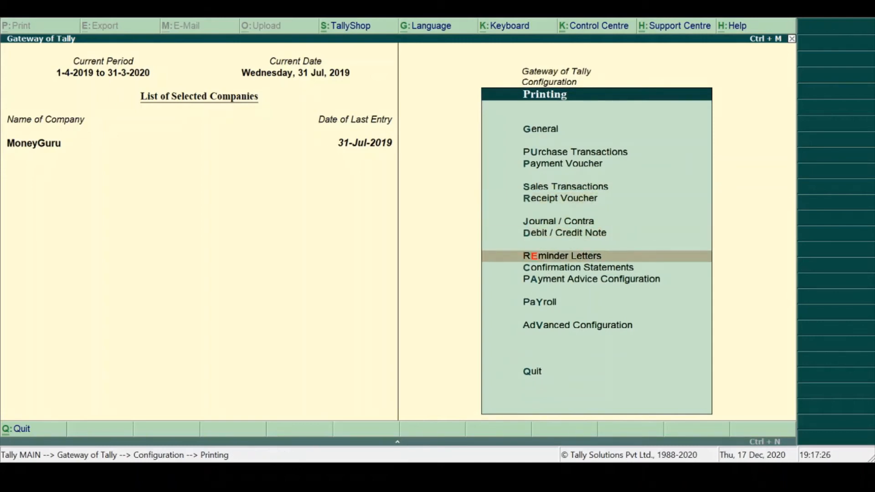
key("Down")
key("Down")
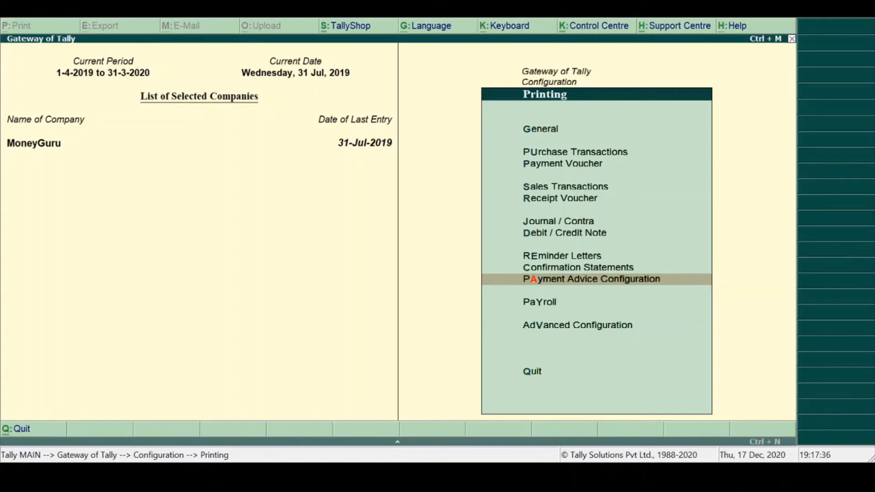
key("Down")
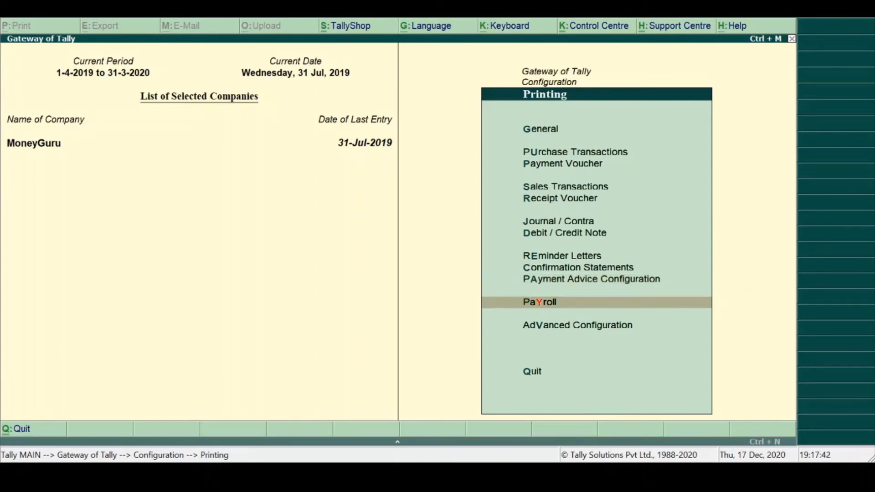
key("Down")
key("Return")
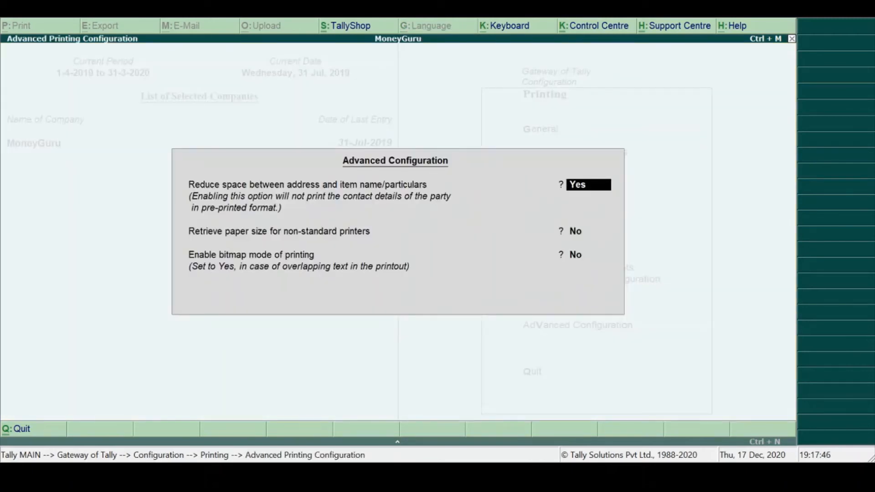
key("Escape")
key("Escape")
key("Escape")
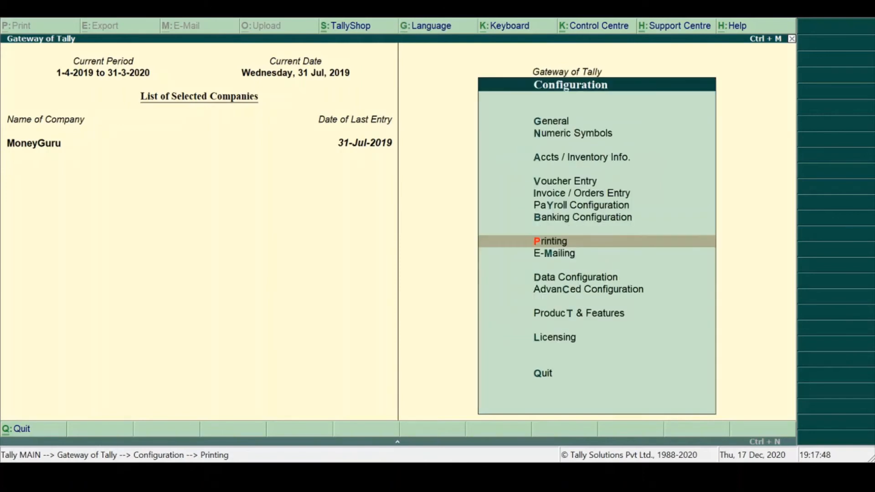
- In the E-Mail Configuration, choose Gmail as the e-mail server and accept its server address, SSL settings and the sender MoneyGuru
key("Down")
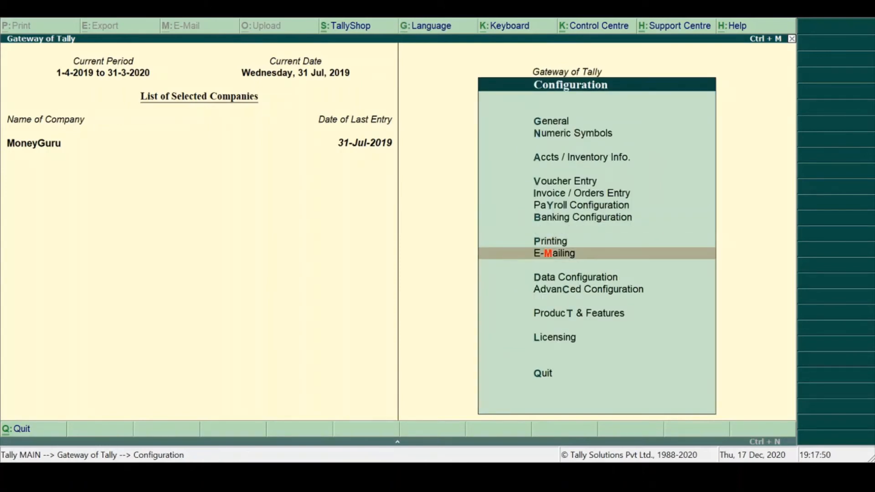
key("Return")
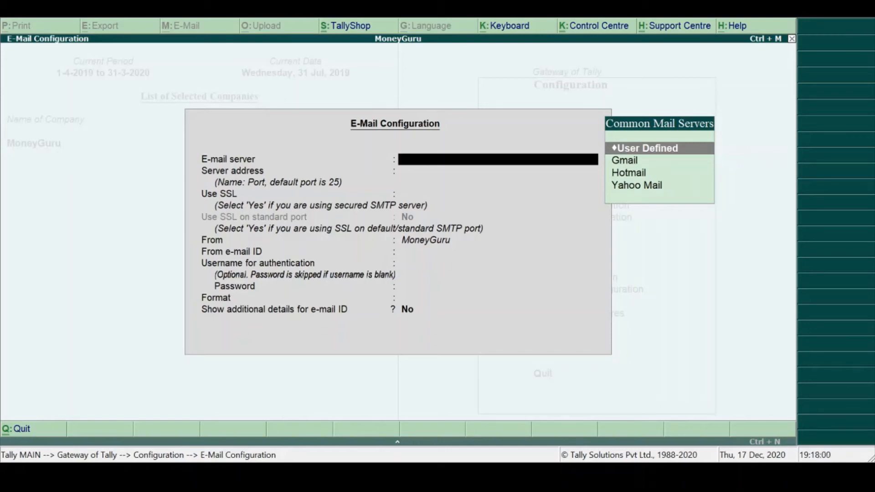
key("Down")
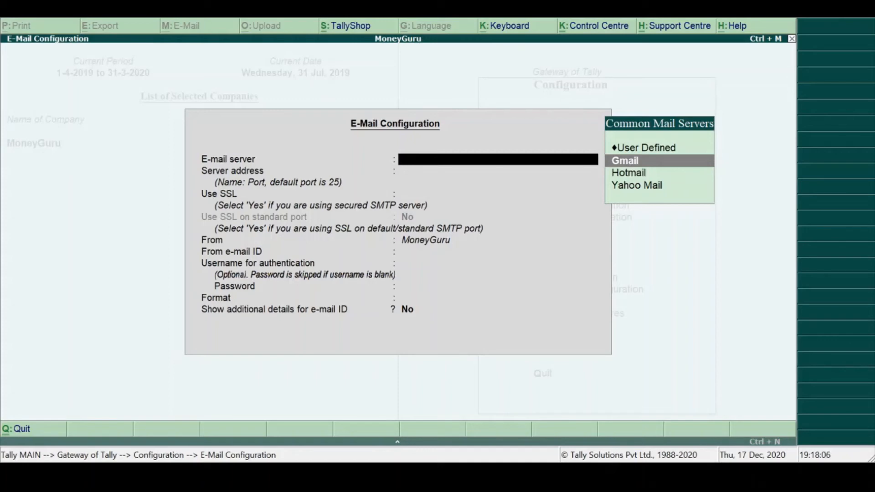
key("Return")
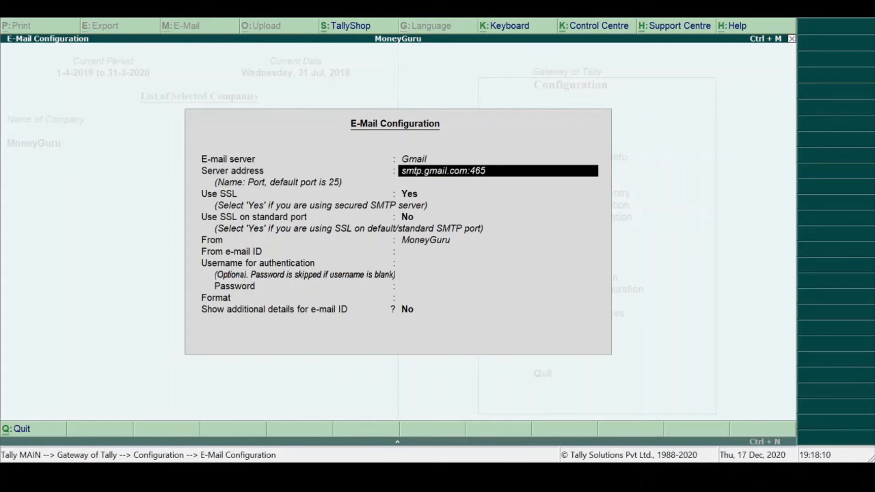
key("Return")
key("Return")
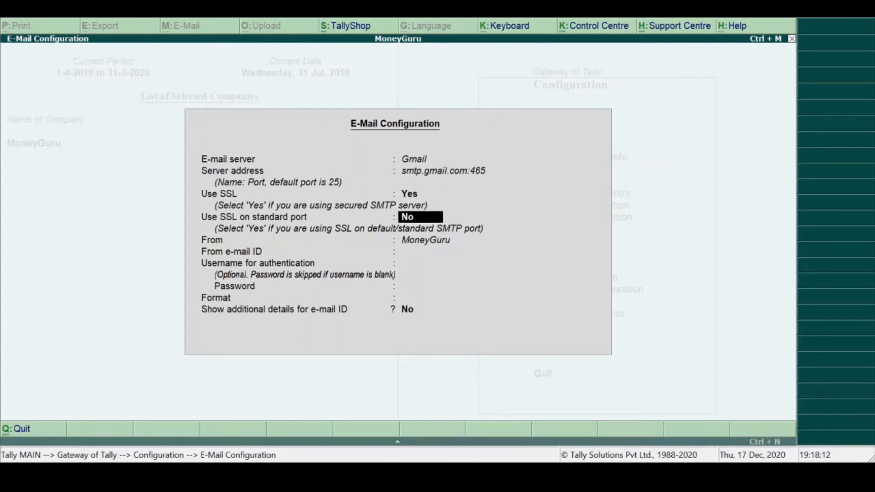
key("Return")
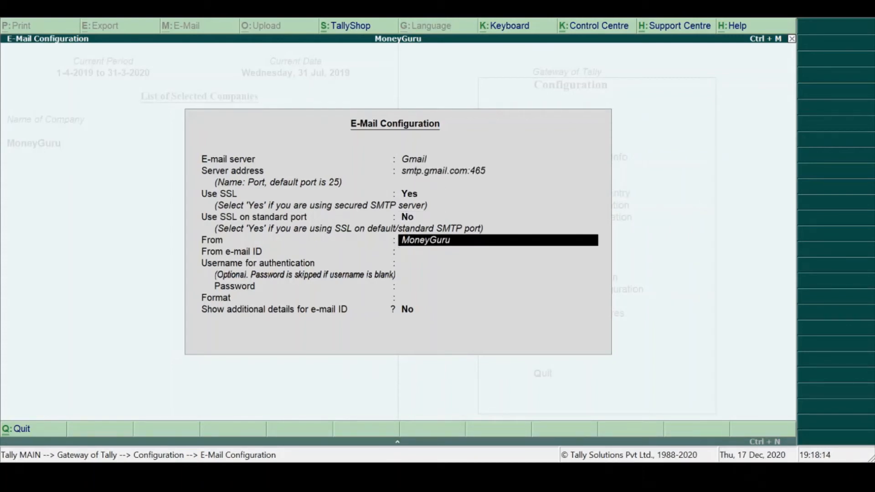
key("Return")
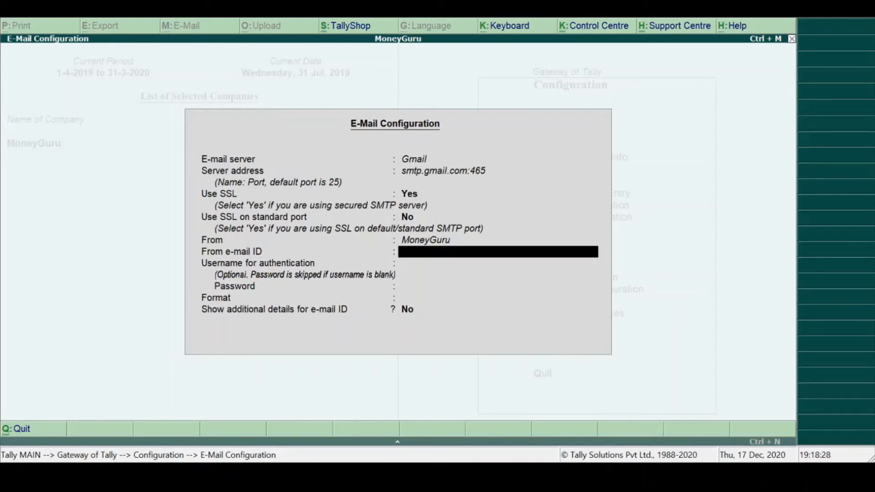
- Enter the sender's e-mail address as the From e-mail ID
key("Return")
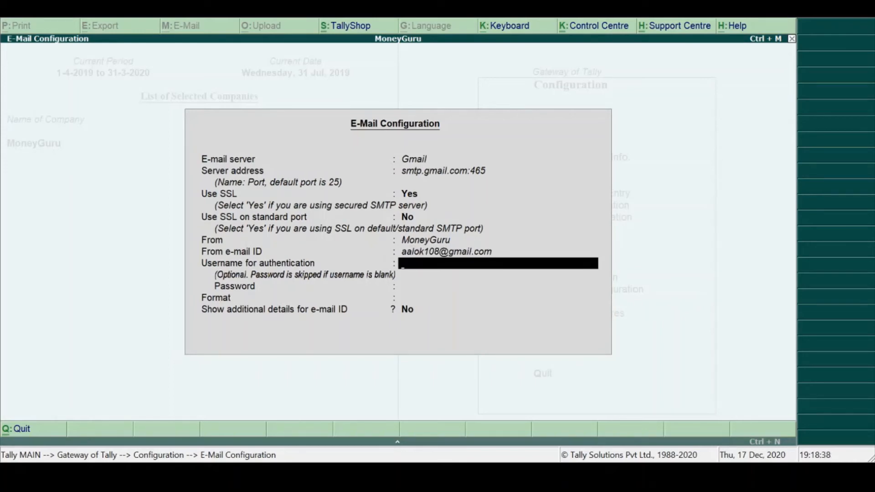
- Fill in the username for authentication and the account password
type("a")
key("Return")
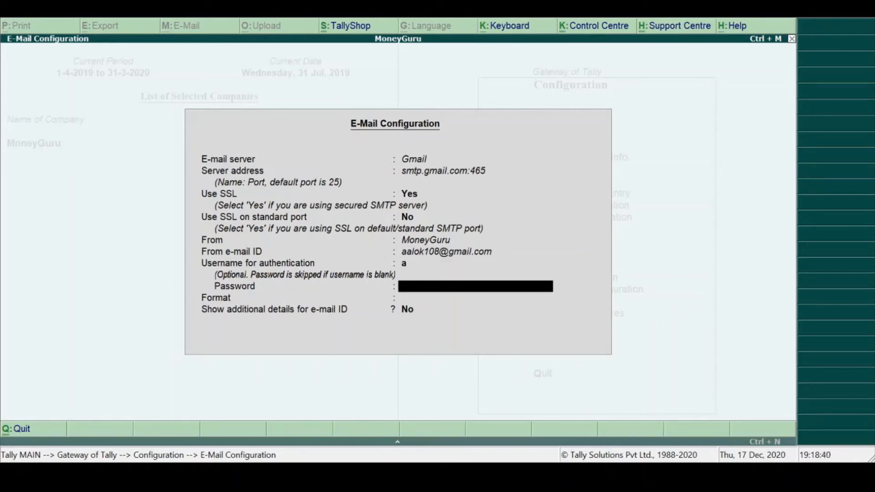
key("Return")
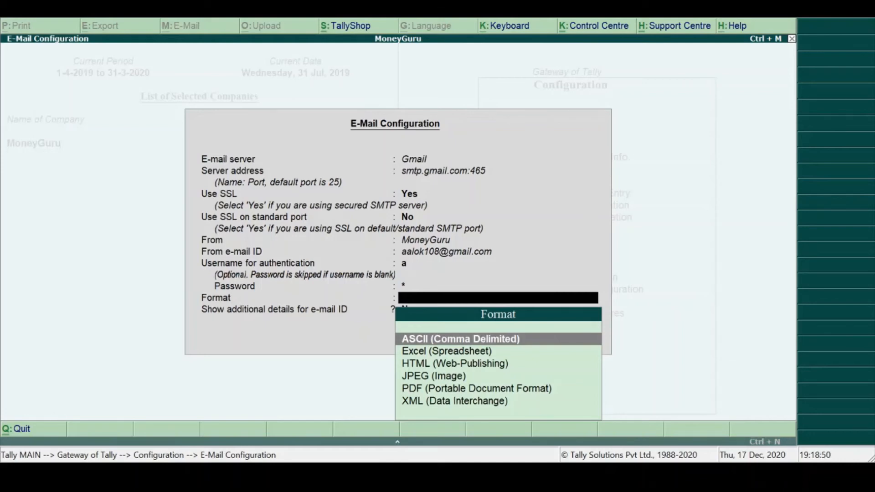
- Set the e-mail format to PDF (Portable Document Format), A4 size and Portrait orientation, and enable showing additional details for e-mail ID
key("Down")
key("Down")
key("Down")
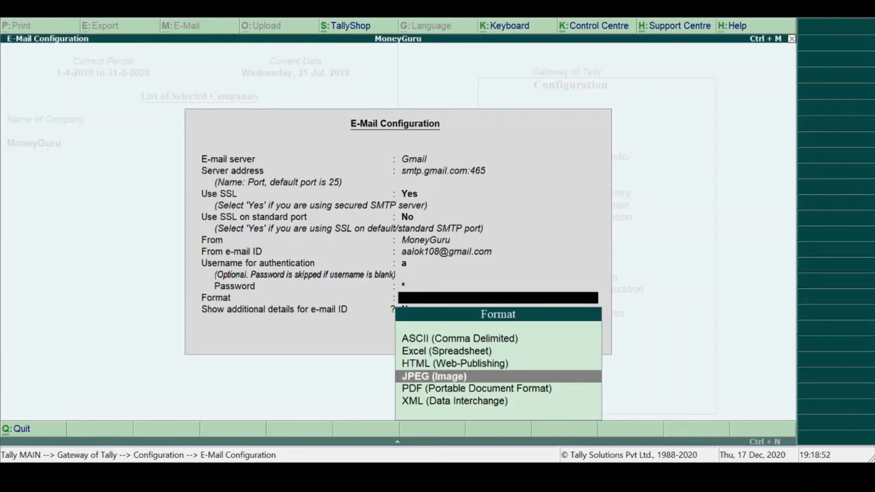
key("Down")
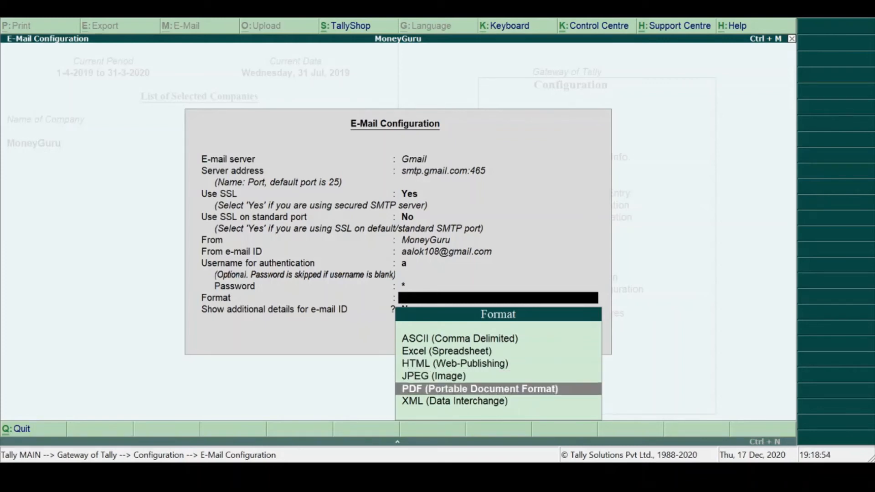
key("Return")
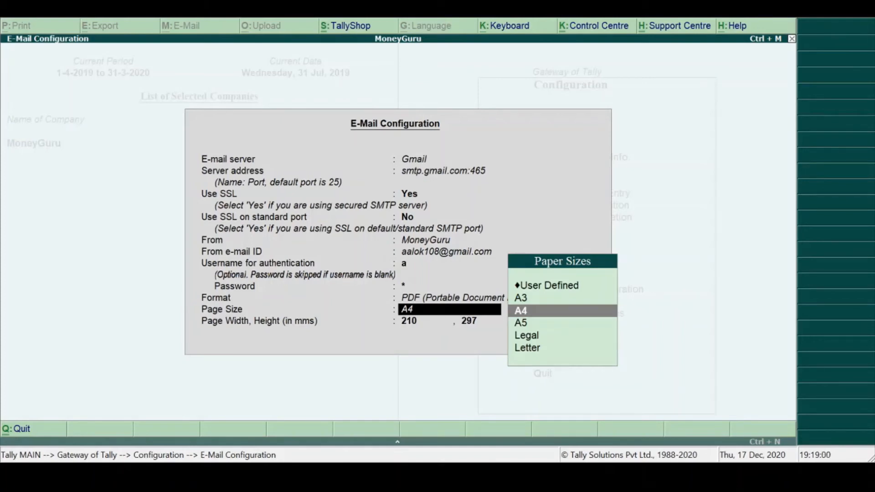
key("Return")
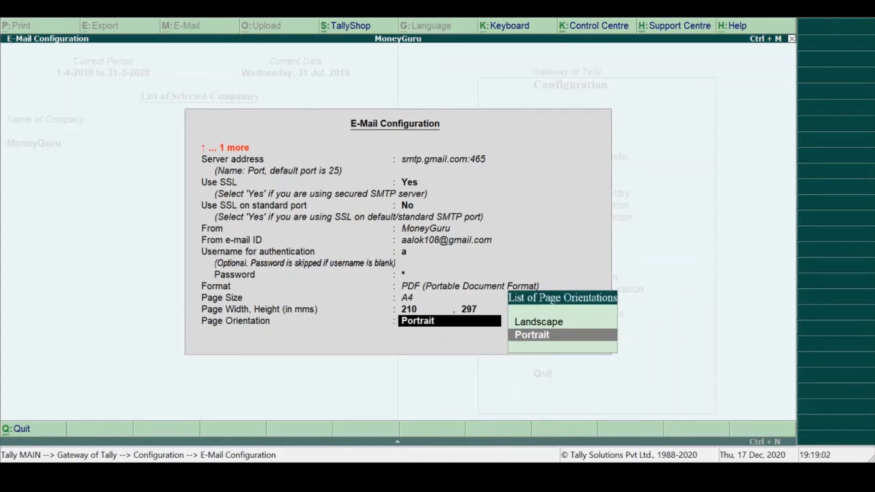
key("Return")
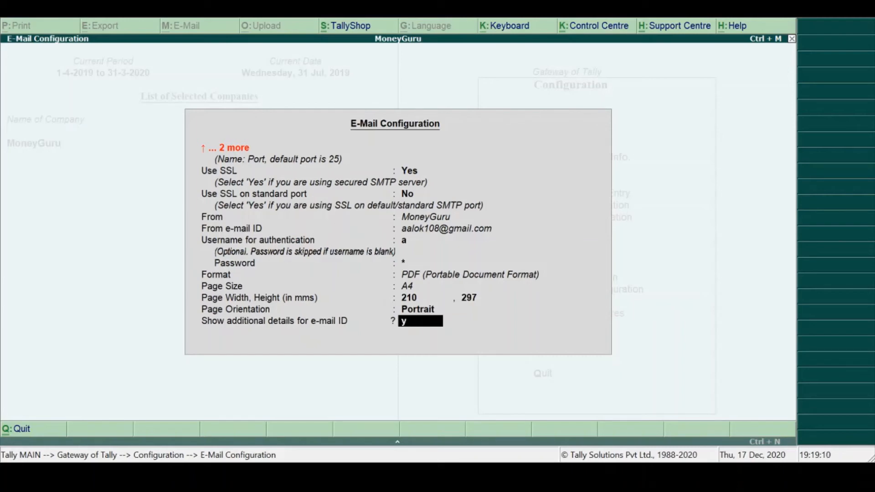
key("Return")
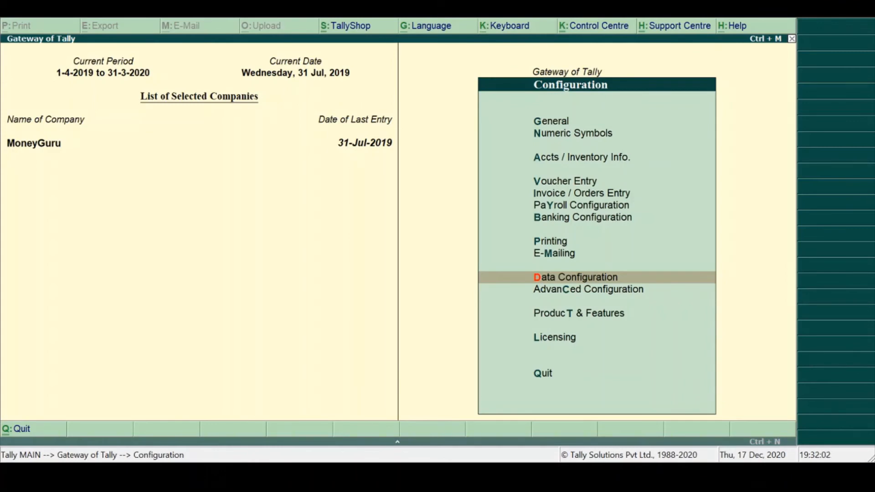
- Open the Data Configuration with the locations of data, export and language files
key("Return")
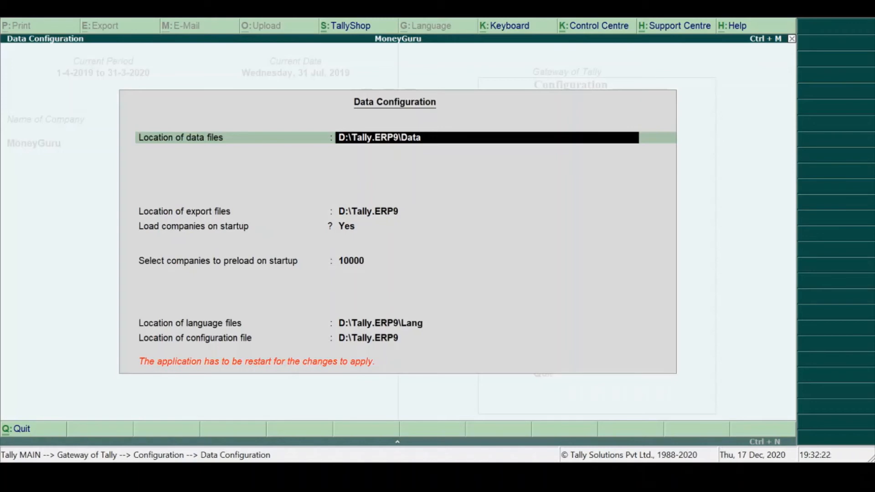
- Set the location of data files to D:\Tally.ERP9\Data1 and keep the location of export files
type("1")
key("Return")
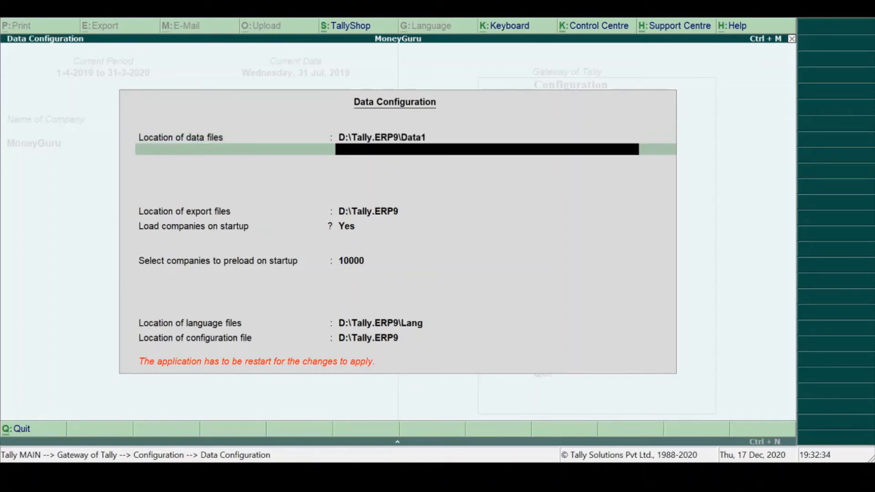
key("Return")
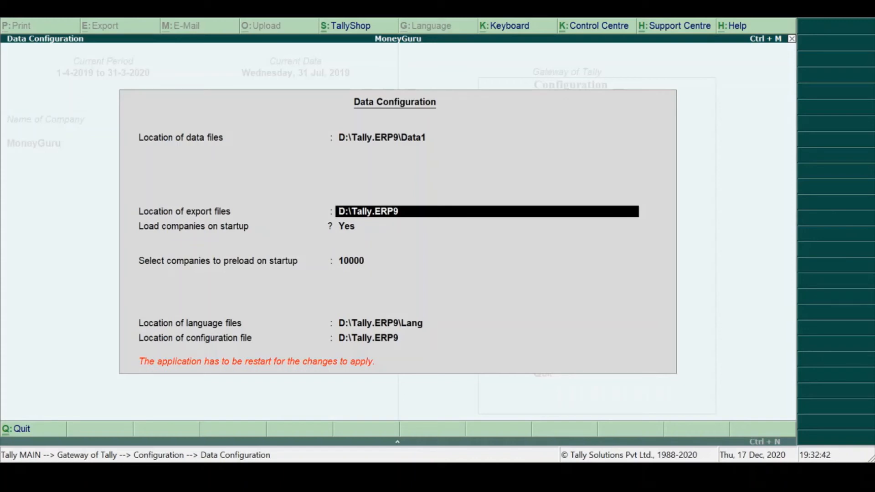
key("Return")
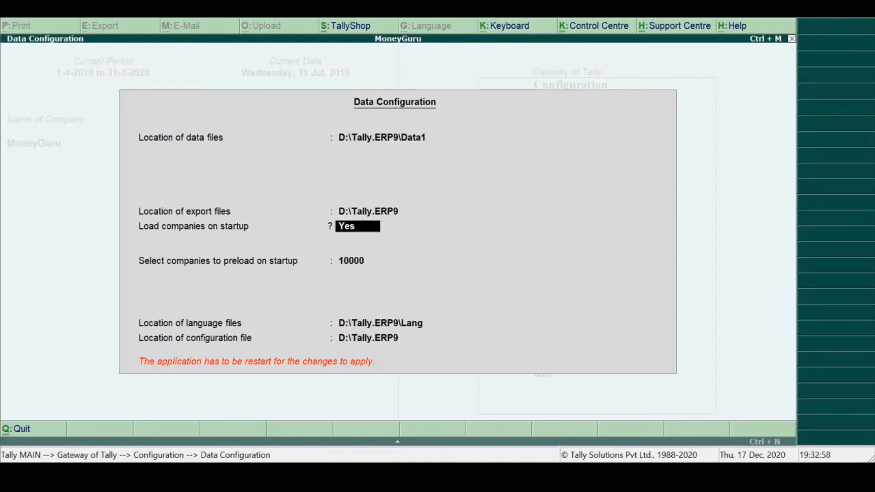
- Switch loading companies on startup off and back on, and review the list of companies available to preload
key("n")
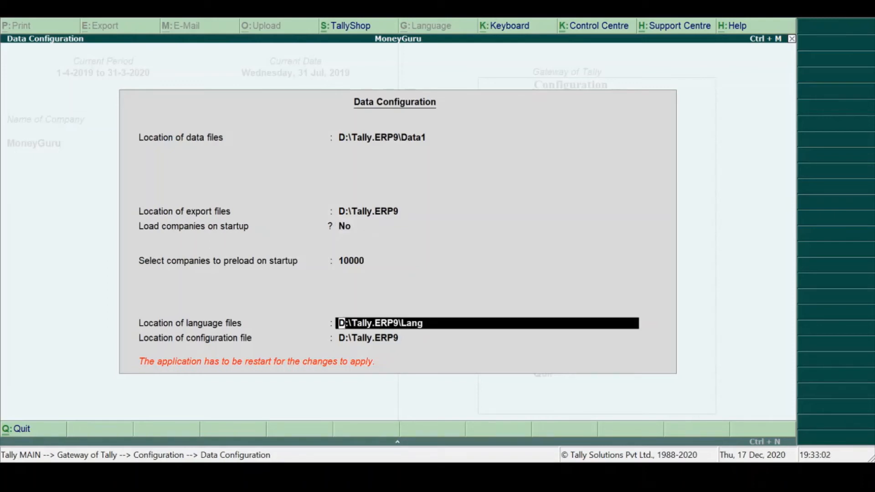
key("Up")
type("y")
key("Return")
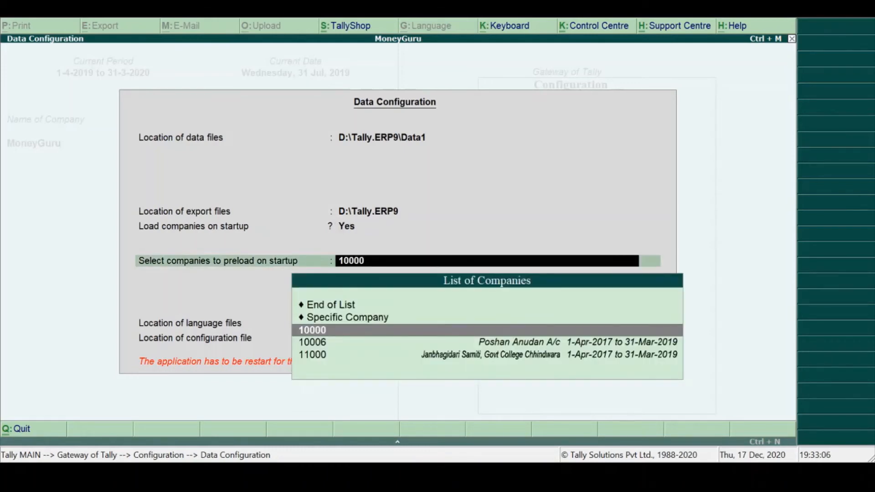
key("Up")
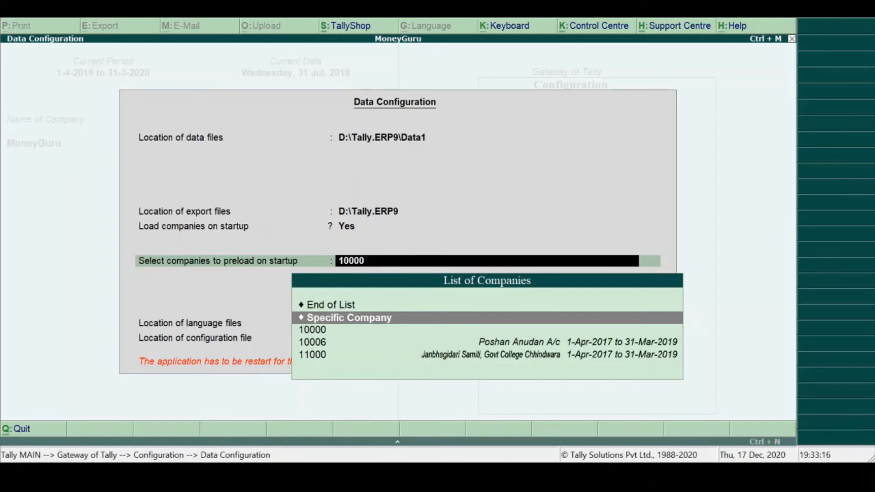
key("BackSpace")
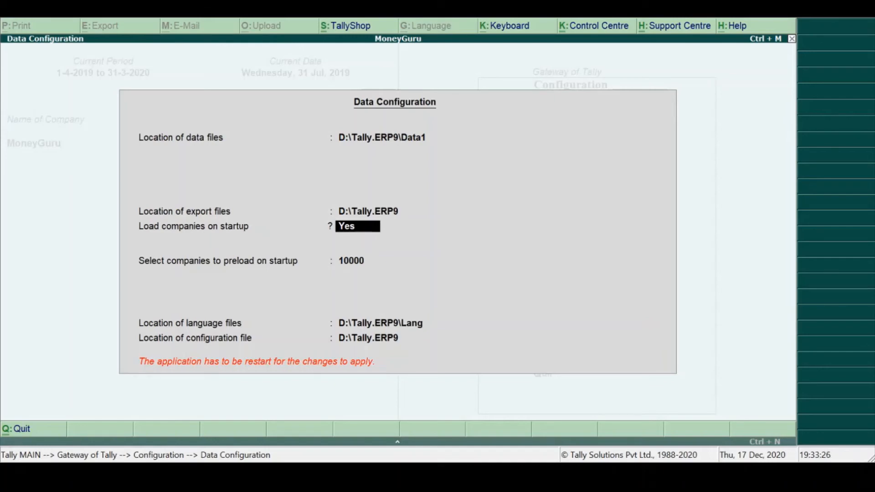
- Choose End of List for the companies to preload on startup
key("Return")
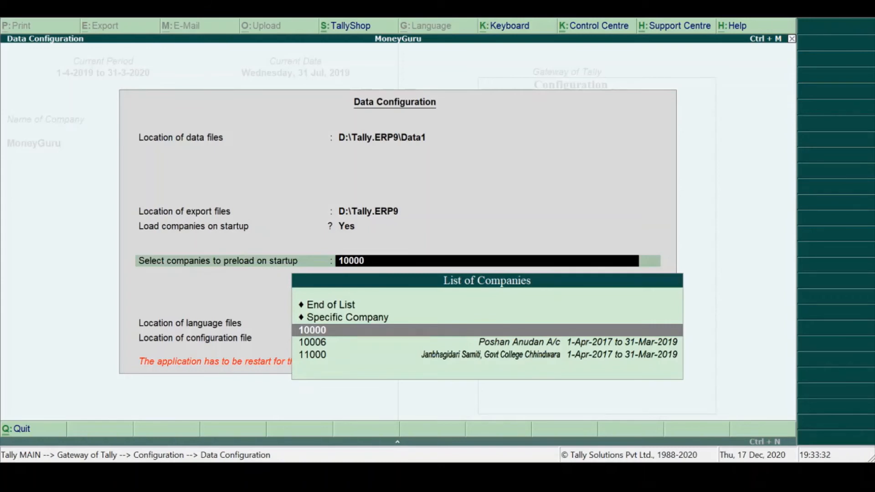
key("Down")
key("Down")
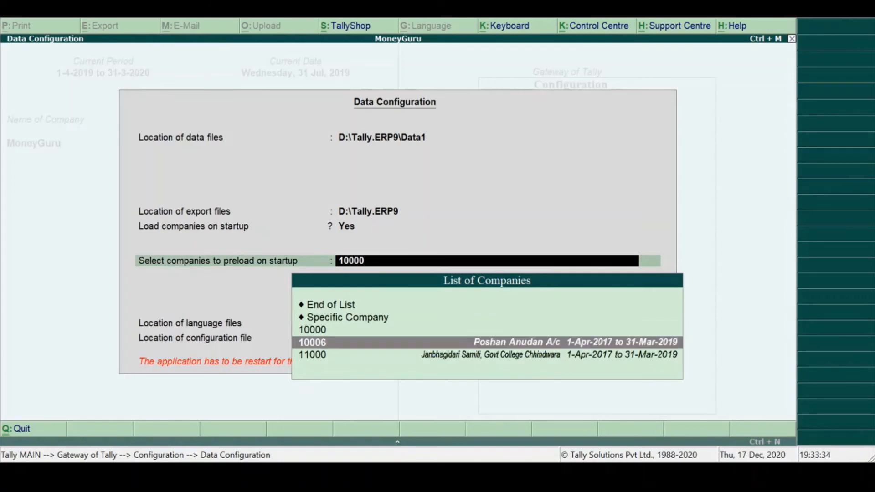
key("Up")
key("Up")
key("Up")
key("Up")
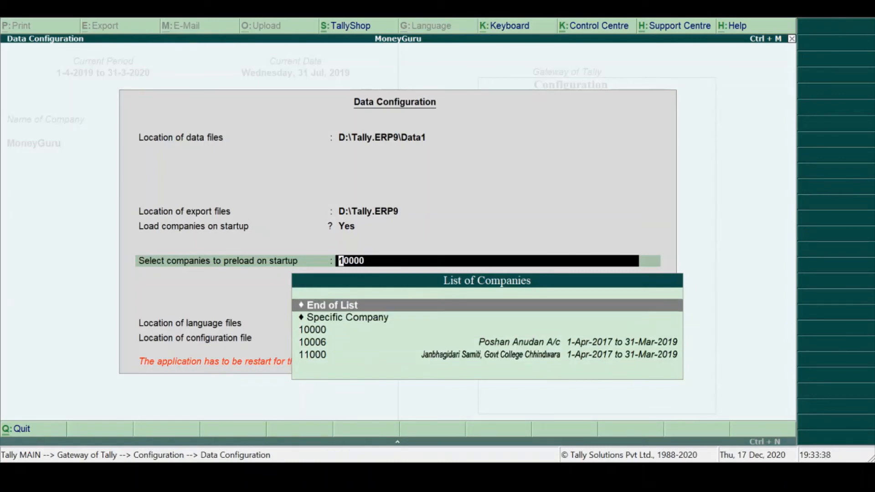
key("Return")
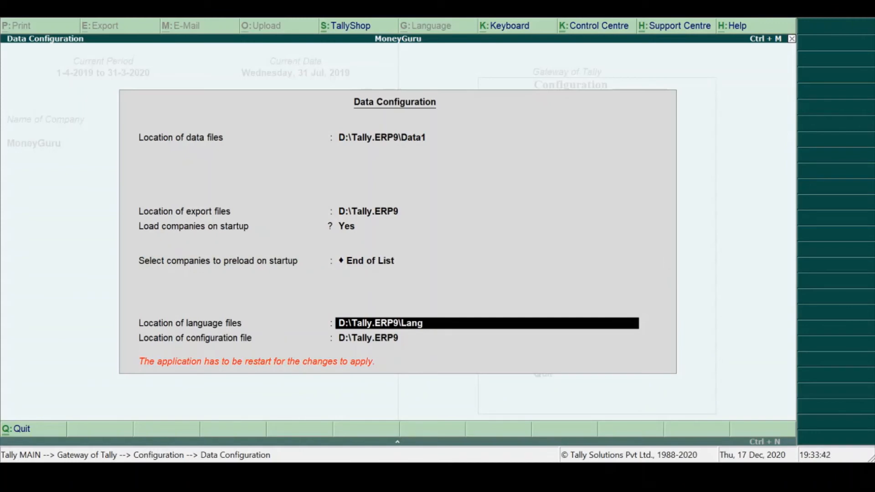
- Set Load companies on startup to No in the Data Configuration
key("Up")
key("Up")
type("n")
key("Return")
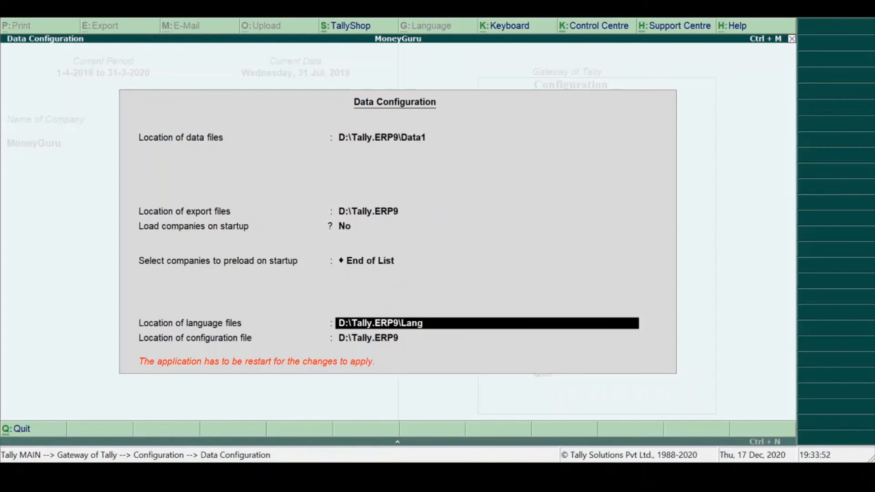
- Accept the Data Configuration with its existing language and configuration file locations, and restart Tally.ERP 9
key("Return")
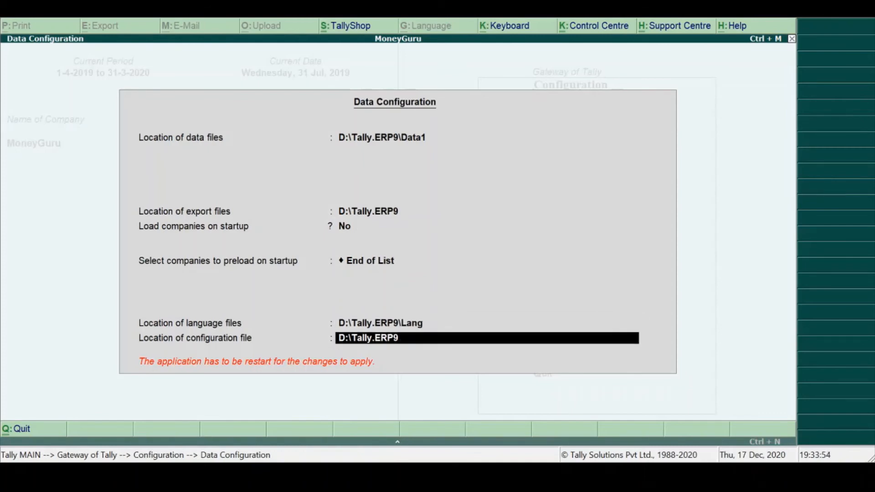
key("Return")
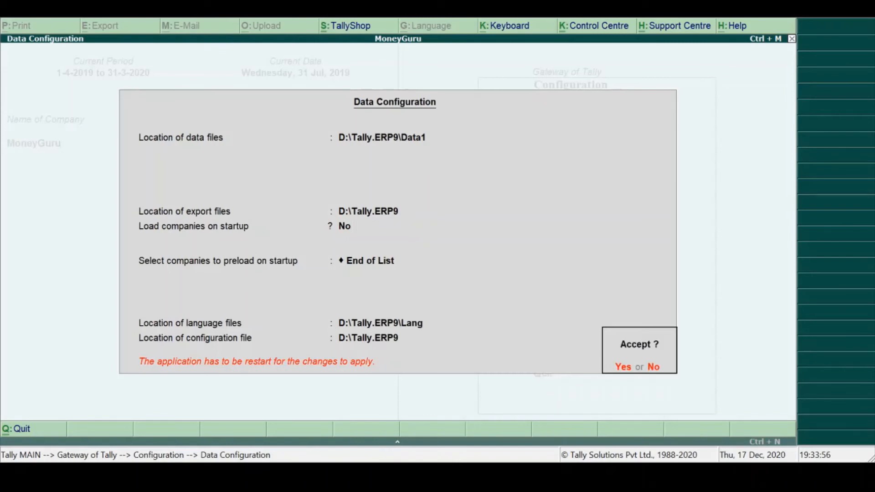
key("y")
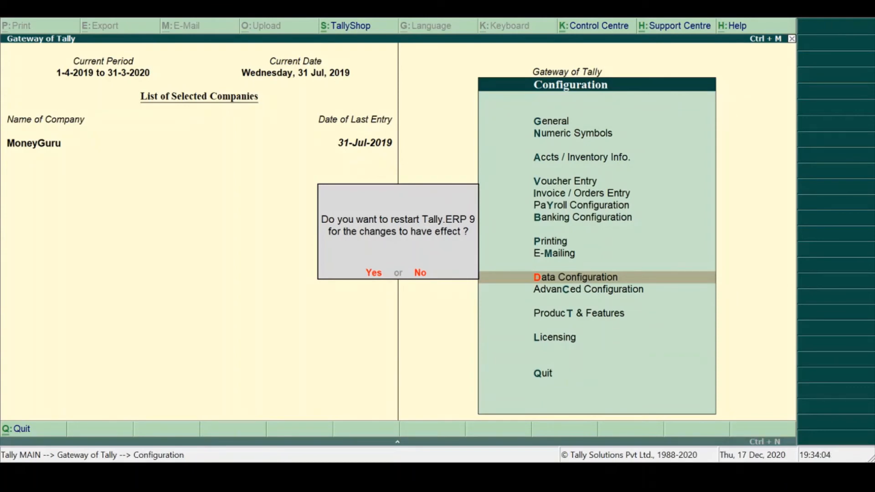
key("y")
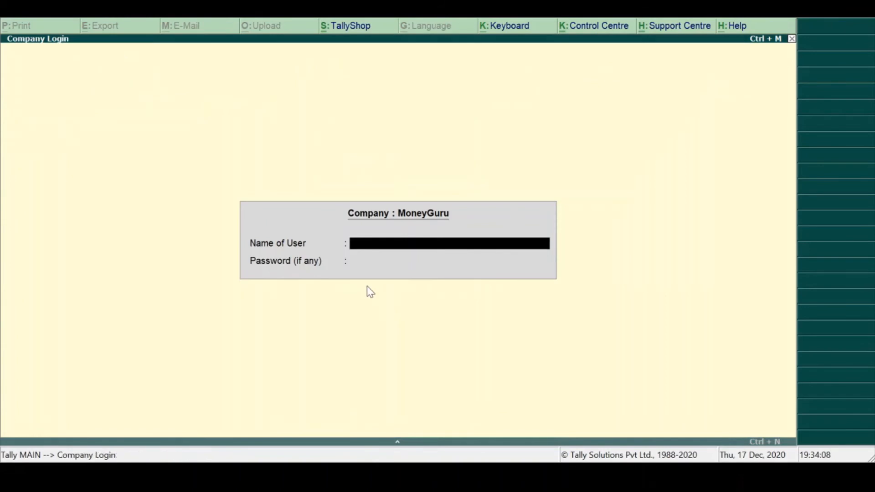
- Log in to the MoneyGuru company by entering the user name and password
type("a")
key("Return")
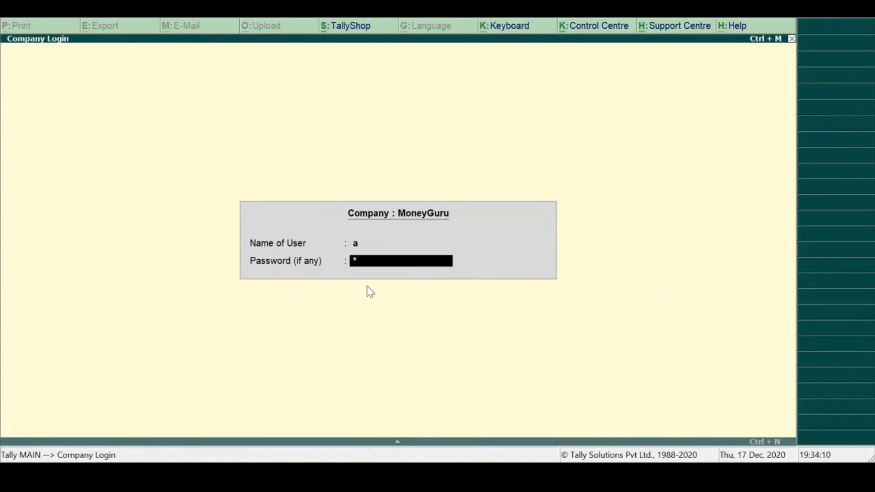
key("Return")
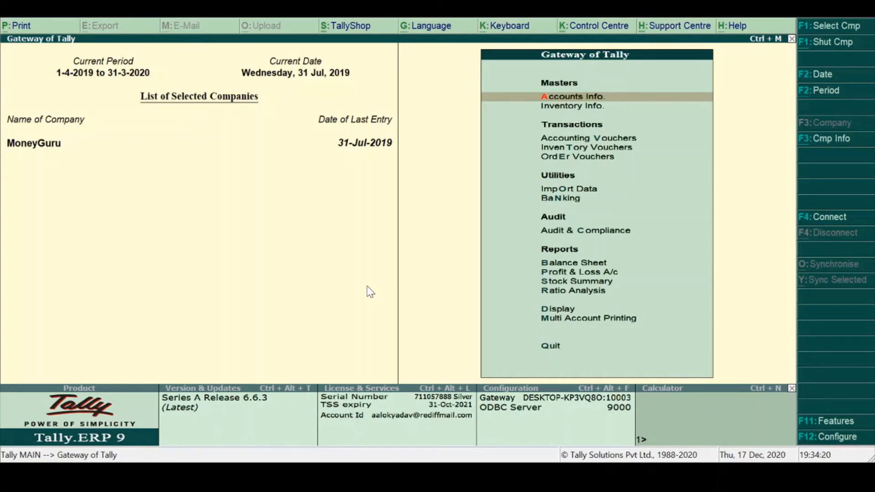
- Open the Advanced Configuration from the Gateway of Tally configuration settings
left_click(844, 420)
key("Escape")
left_click(840, 445)
key("Down")
key("Down")
key("Down")
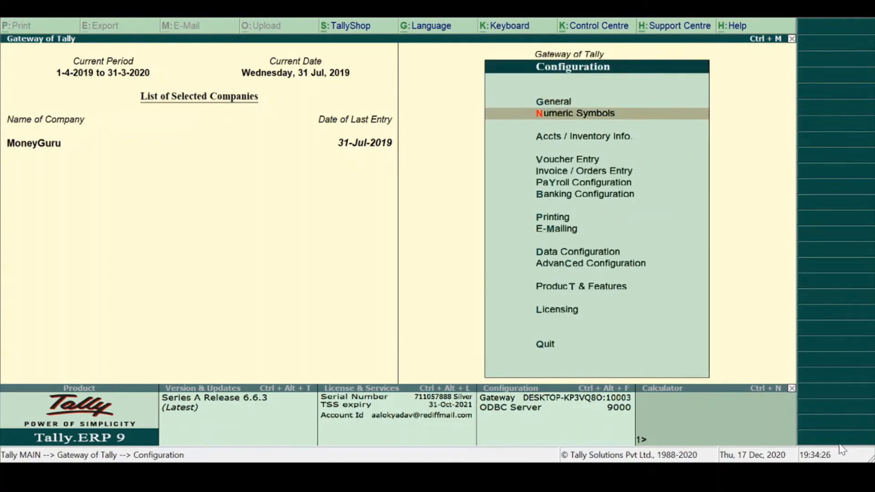
key("Down")
key("Down")
key("Down")
key("Down")
key("Down")
key("Down")
key("Down")
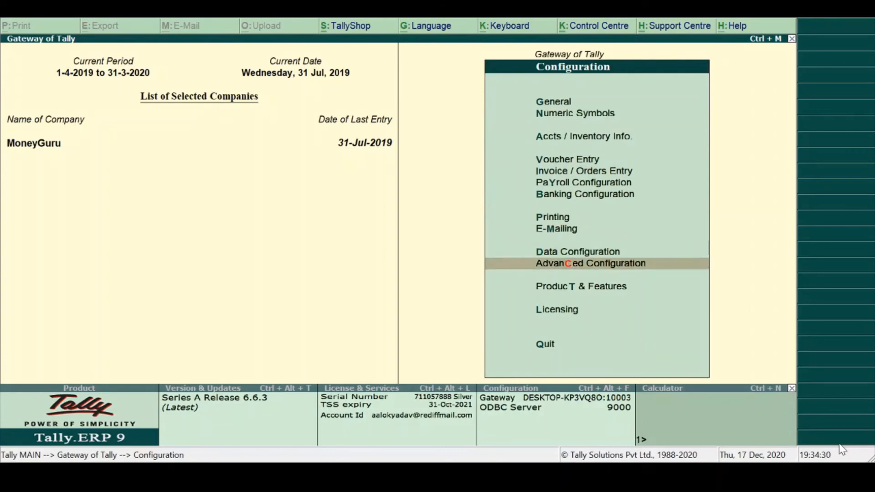
key("Return")
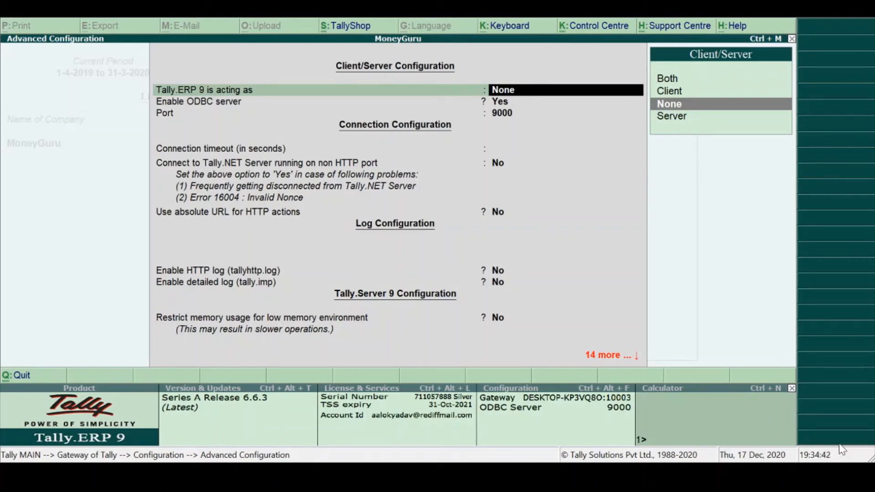
- Go through the client/server, connection, log, Tally.Server 9 and proxy settings, keeping each value, and accept the Advanced Configuration
key("Return")
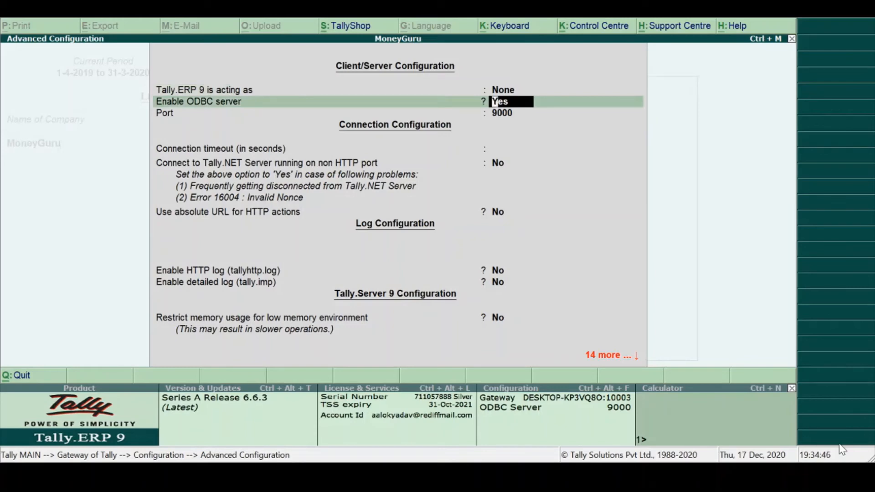
key("Return")
key("Return")
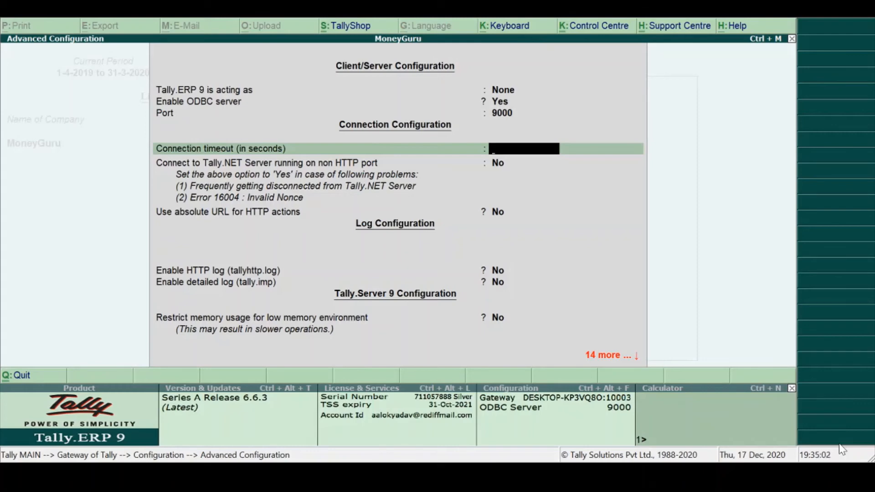
key("Return")
key("Return")
key("Return")
key("Return")
key("Return")
key("Return")
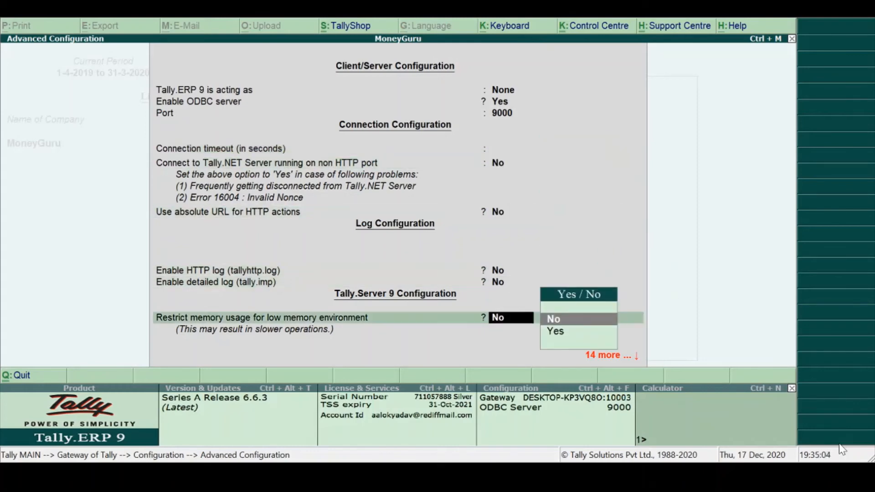
key("Return")
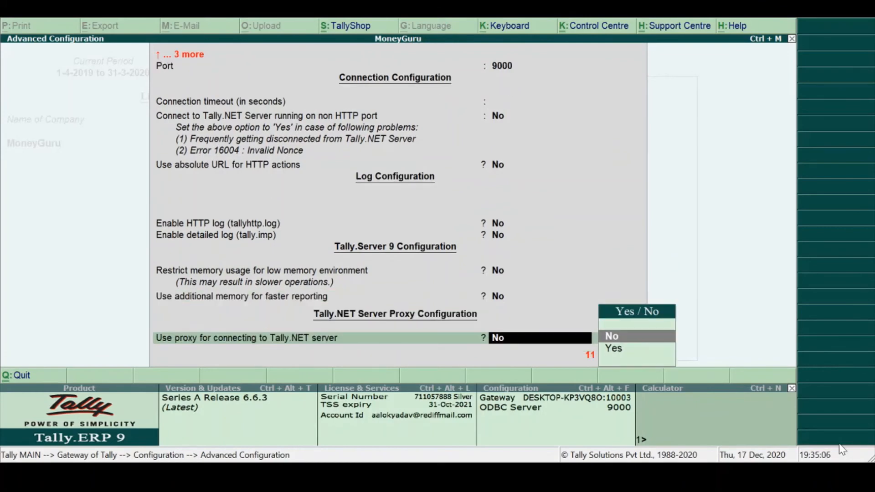
key("Return")
key("Return")
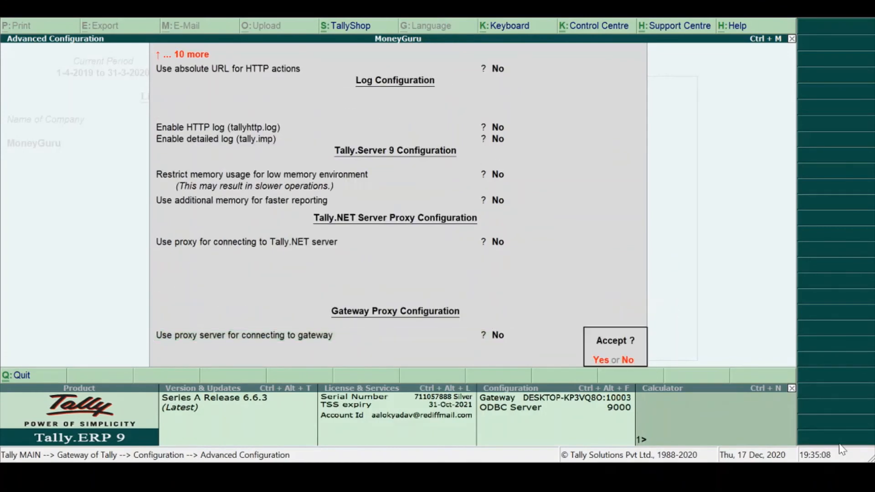
key("Return")
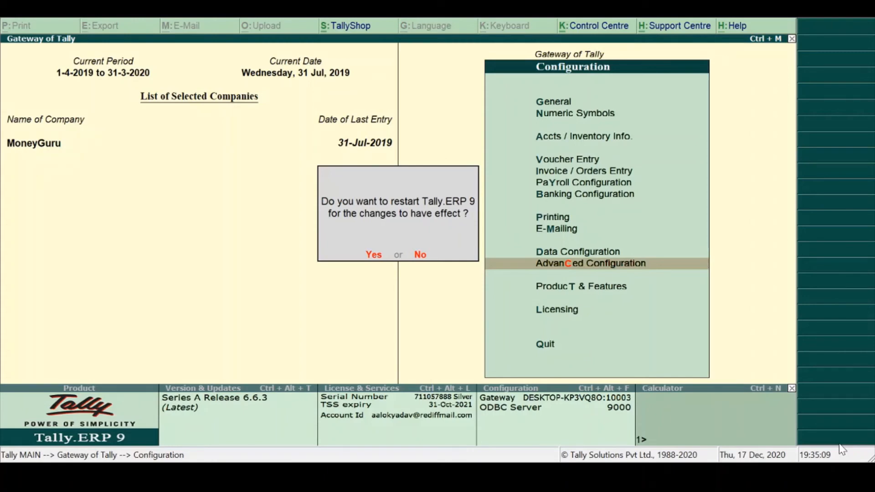
- Restart Tally.ERP 9 and log back in to the MoneyGuru company with the user name and password
key("y")
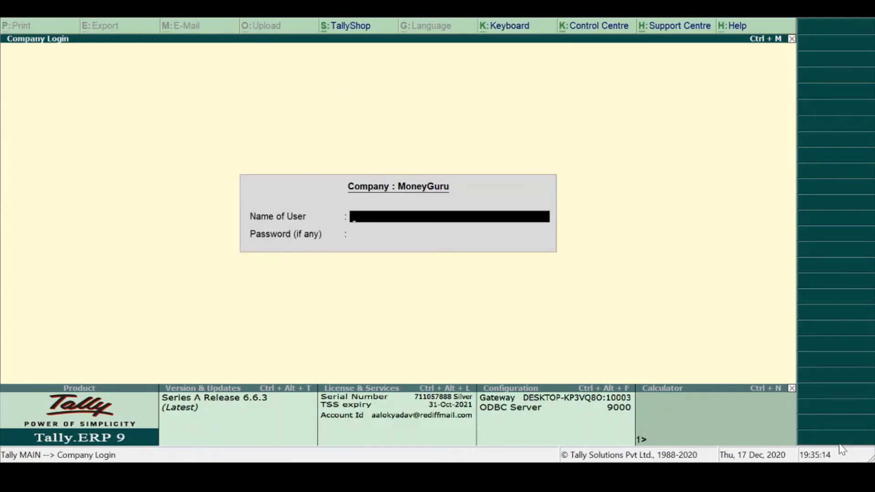
type("a")
key("Return")
key("Return")
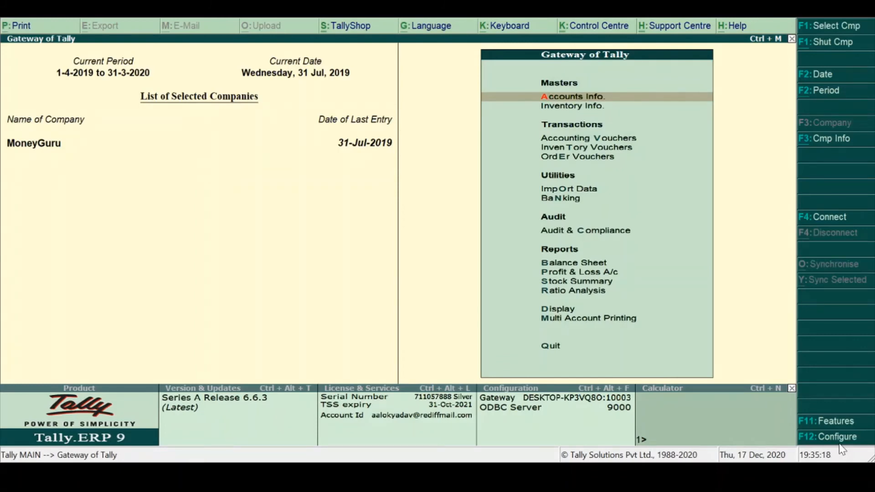
- Open Product & Features from the Gateway of Tally configuration settings
key("F12")
key("Down")
key("Down")
key("Down")
key("Down")
key("Down")
key("Down")
key("Down")
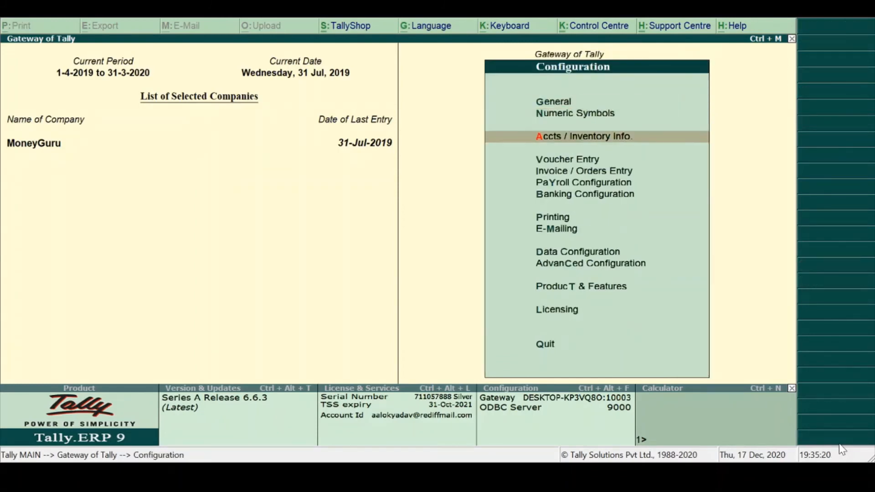
key("Down")
key("Down")
key("Down")
key("Down")
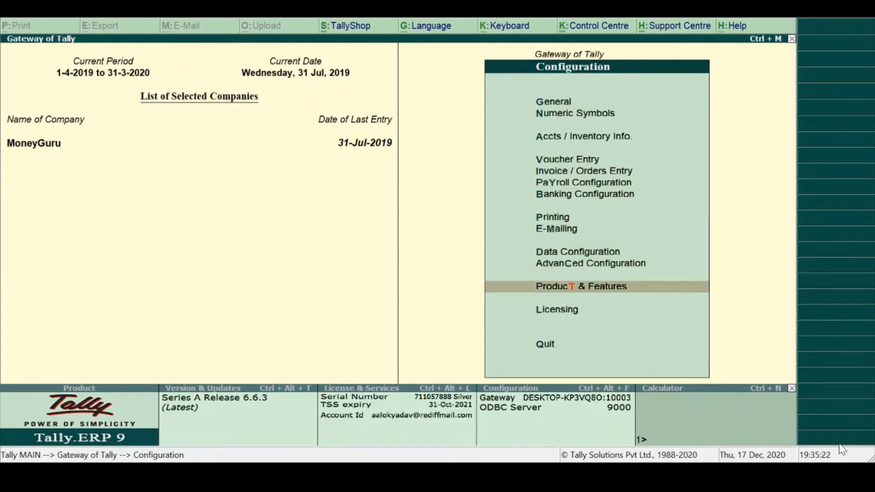
key("Return")
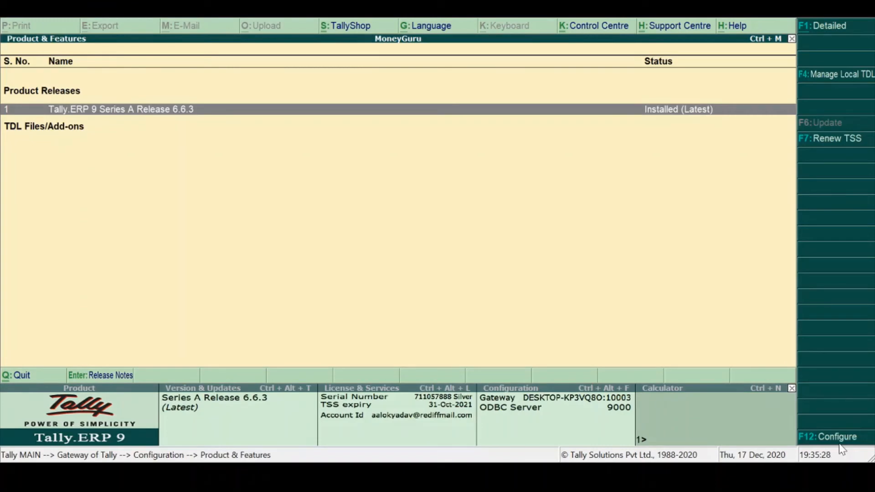
- Show Product & Features in the detailed view, check the TDL Configuration's options for loading TDL files on startup, and quit it
key("F1")
left_click(834, 78)
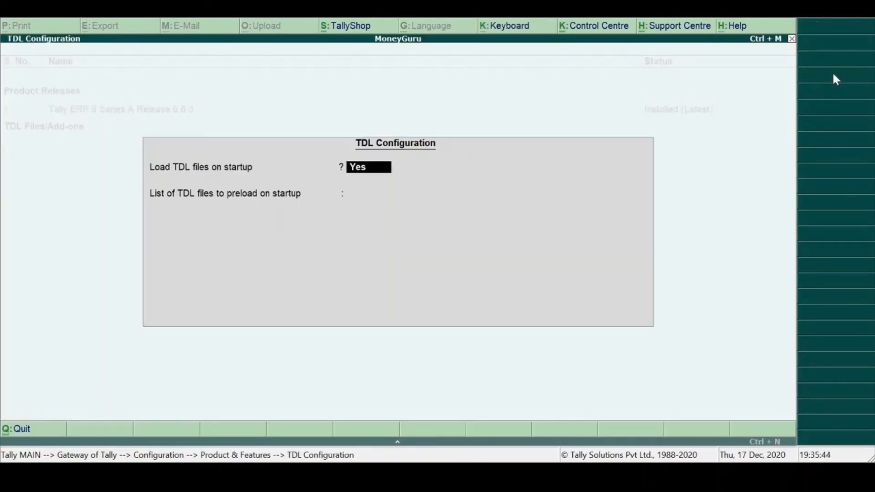
key("BackSpace")
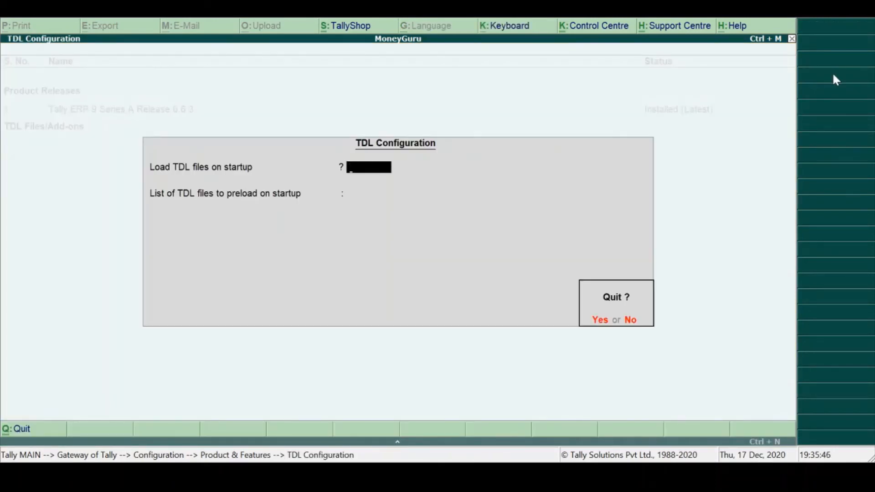
key("Escape")
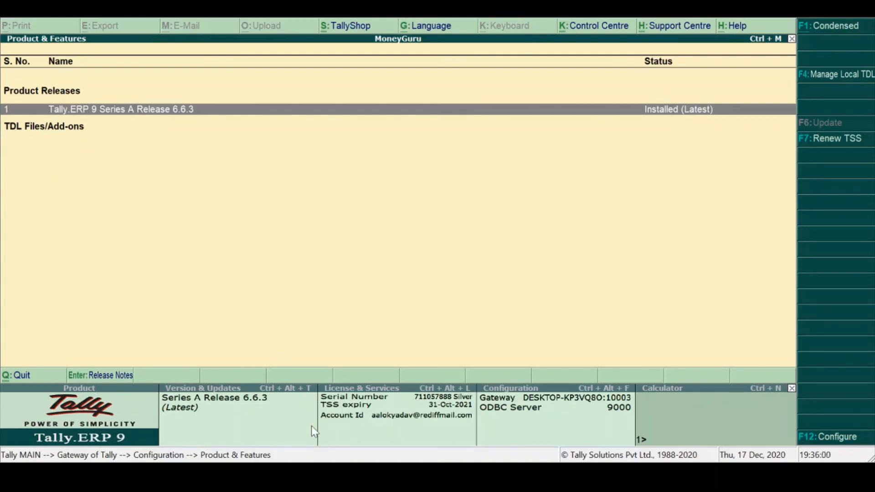
- Leave Product & Features and open the Licensing settings in the Configuration list
key("Escape")
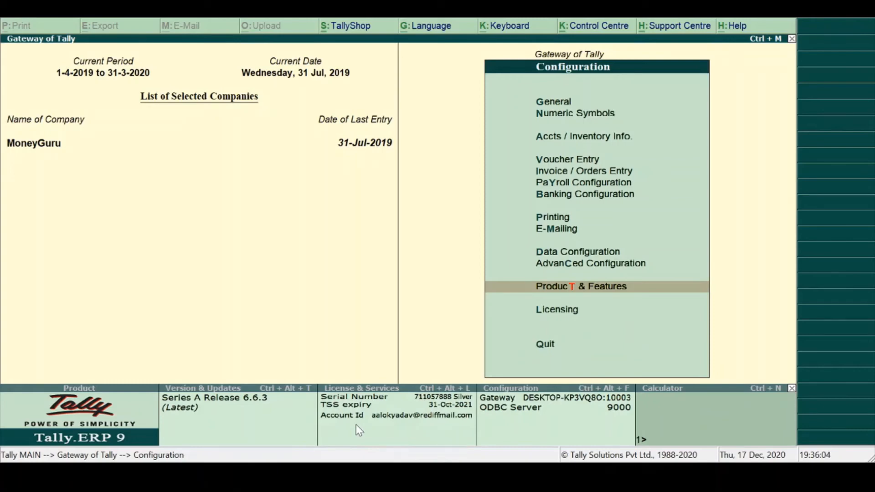
key("Down")
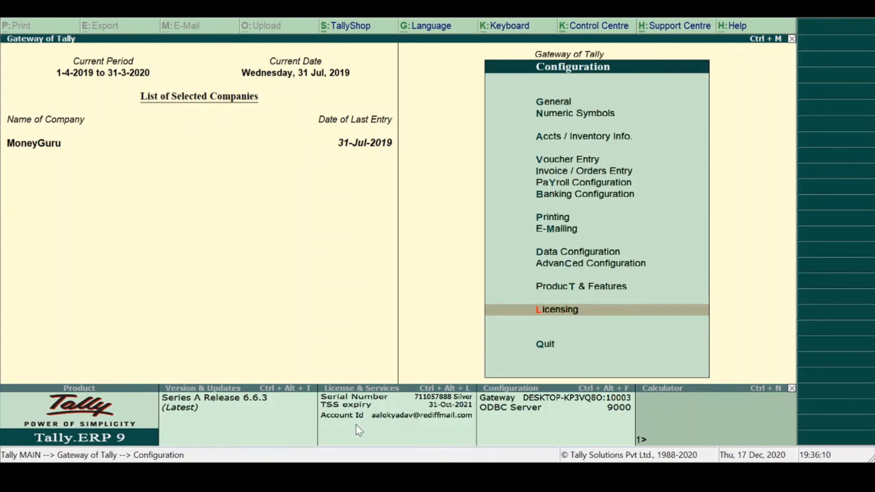
key("Return")
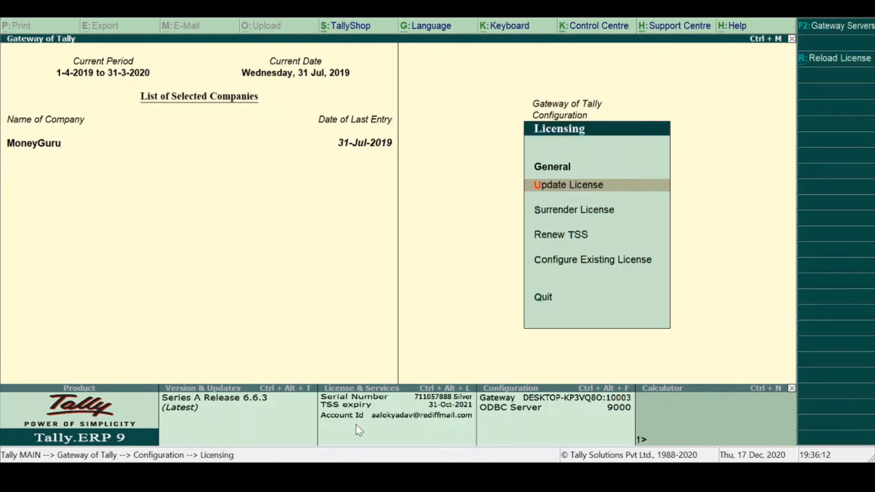
key("Up")
key("Return")
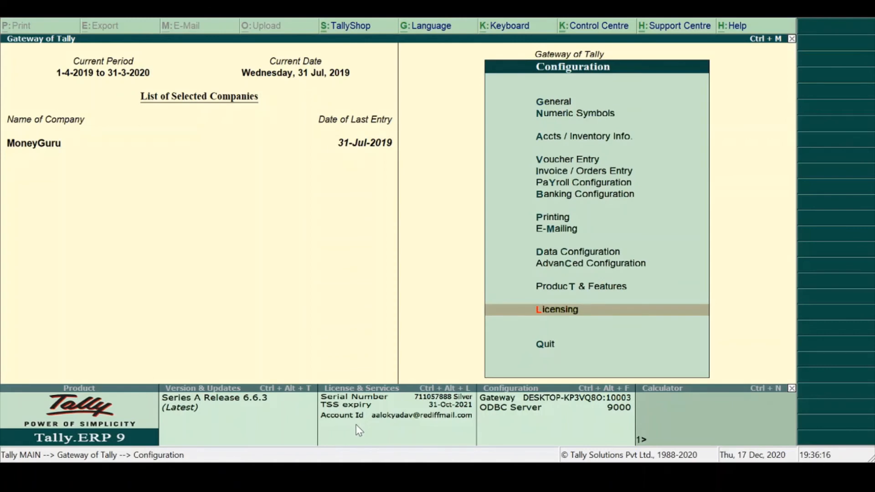
key("Return")
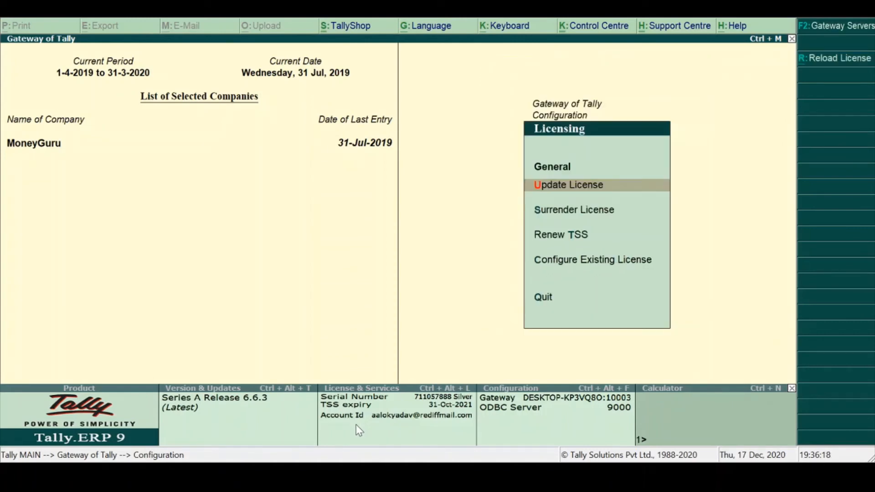
- Update the license by entering the administrator e-mail ID and the Tally.NET password
key("Return")
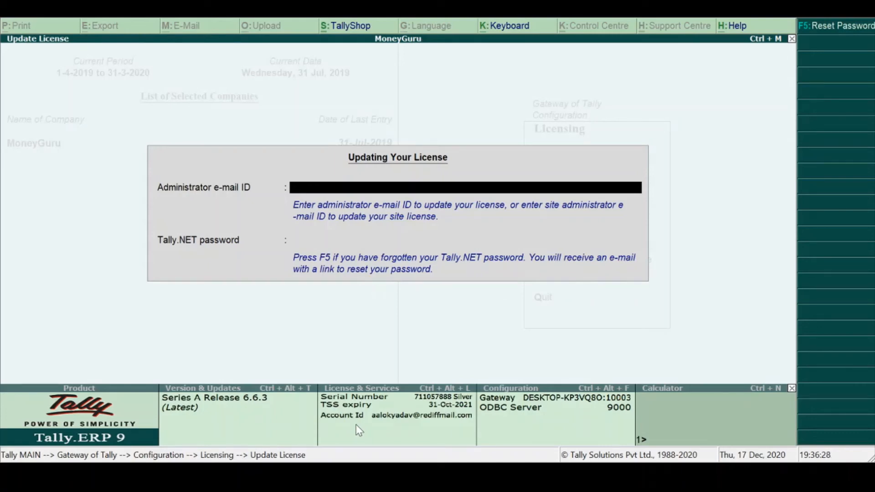
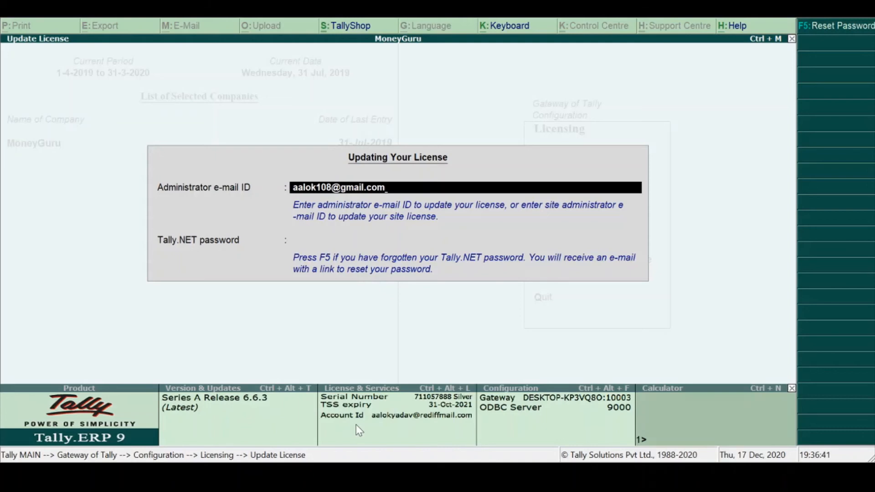
key("Return")
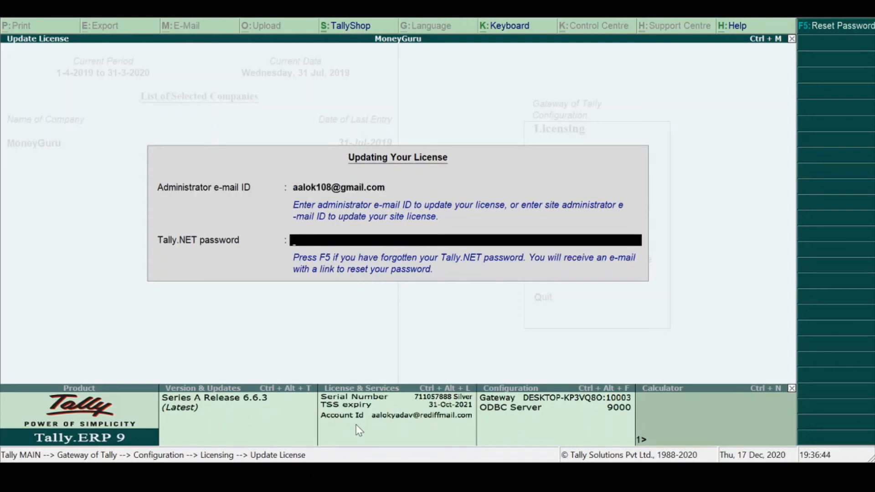
type("*********")
key("Return")
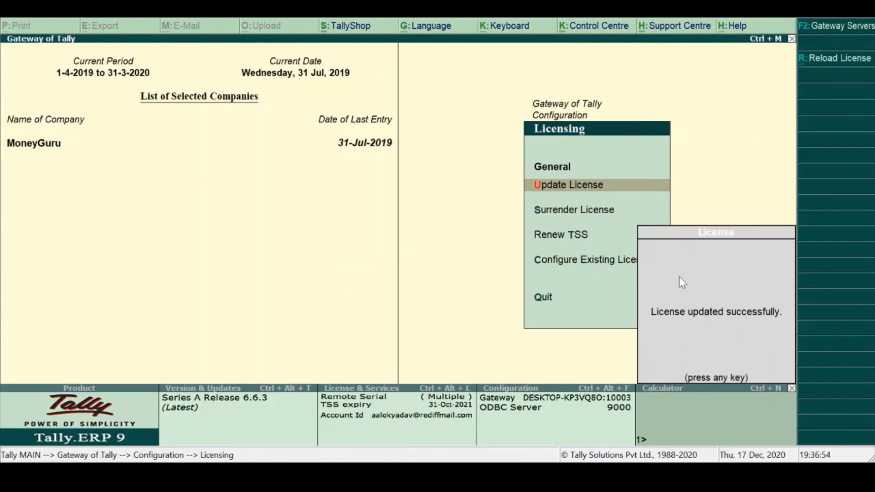
key("Return")
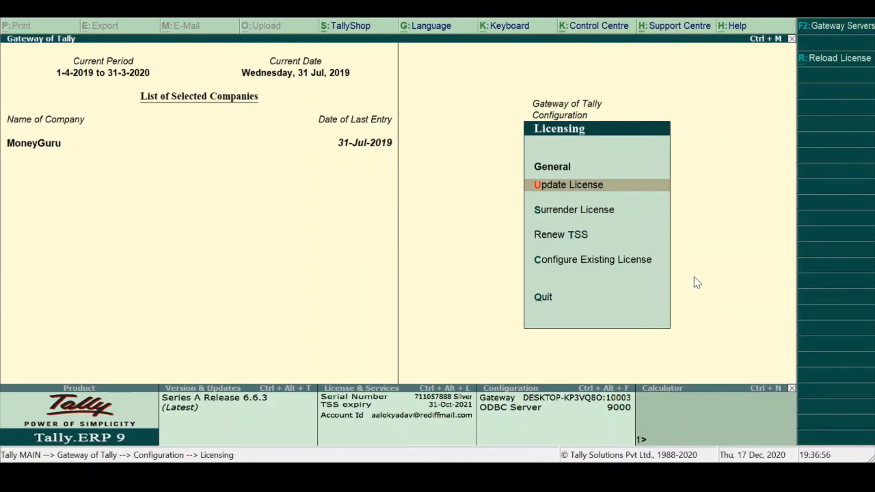
- Start surrendering the license, agreeing to restart with administrator rights and to continue with the surrender
key("Down")
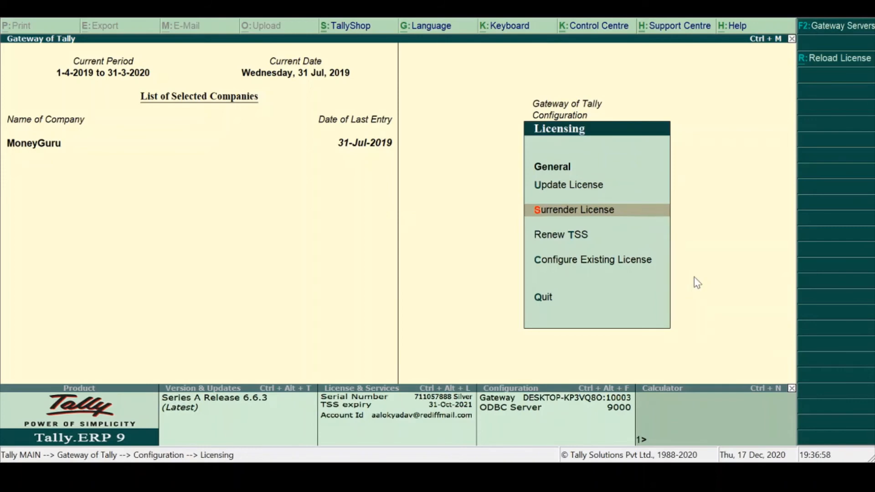
key("Return")
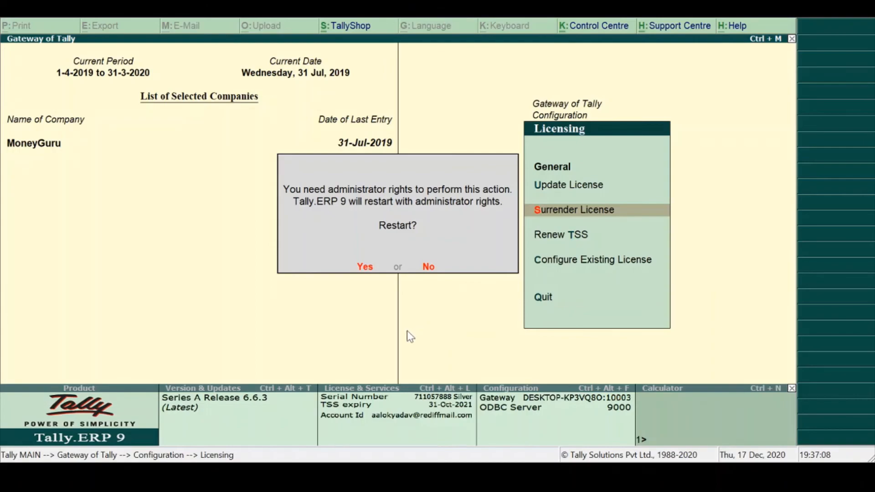
key("y")
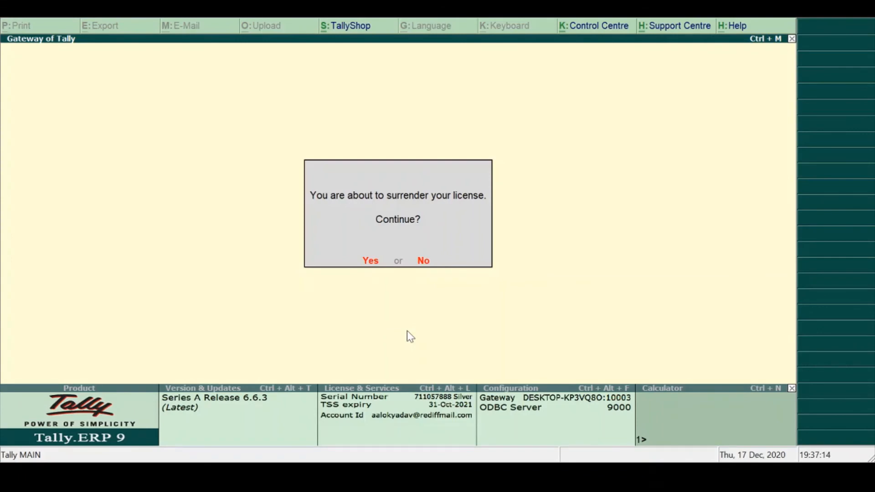
key("Return")
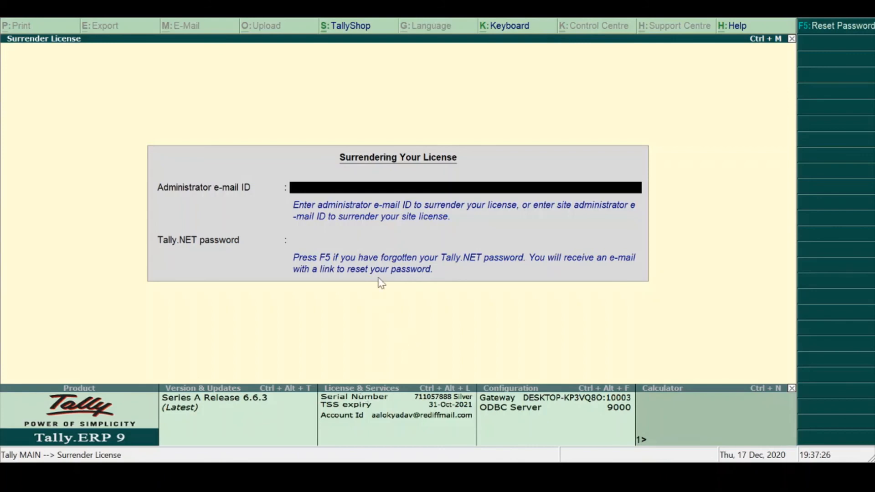
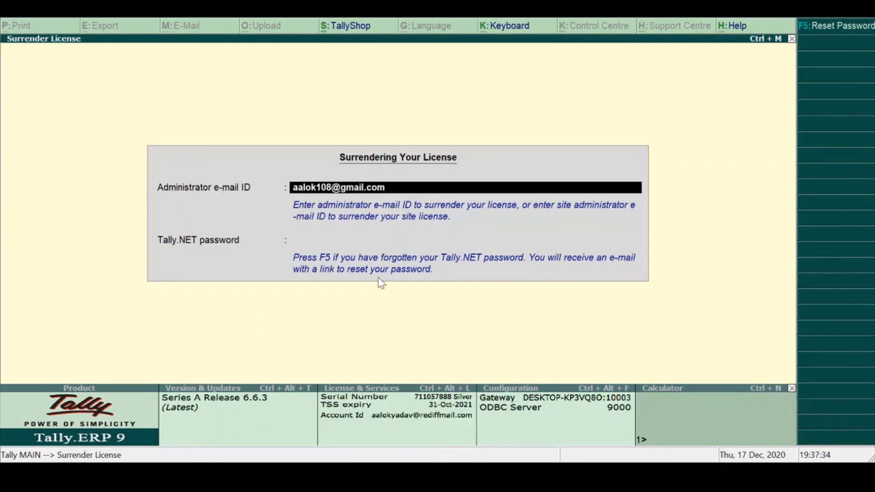
- Surrender the license with the administrator e-mail ID and the Tally.NET password
key("Return")
type("*******")
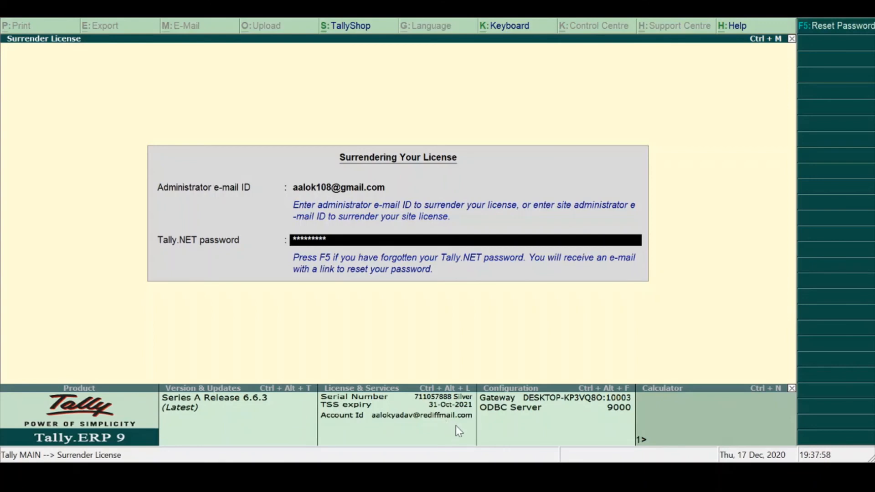
key("Return")
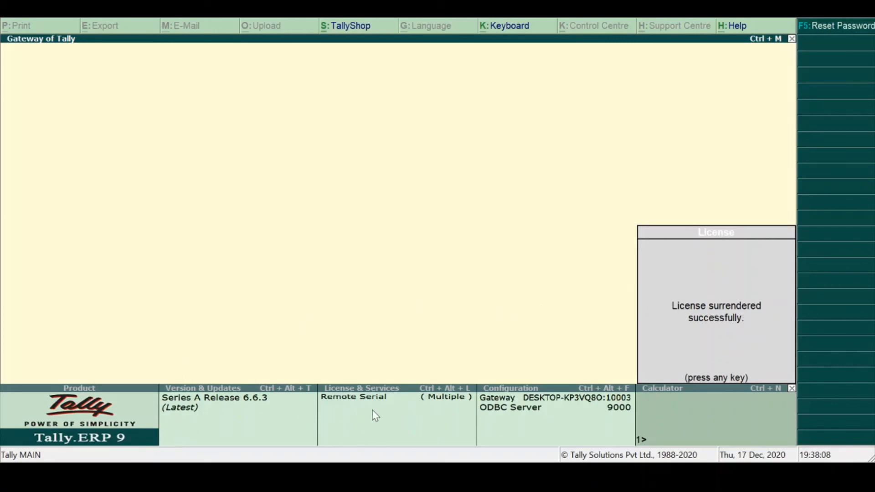
key("Return")
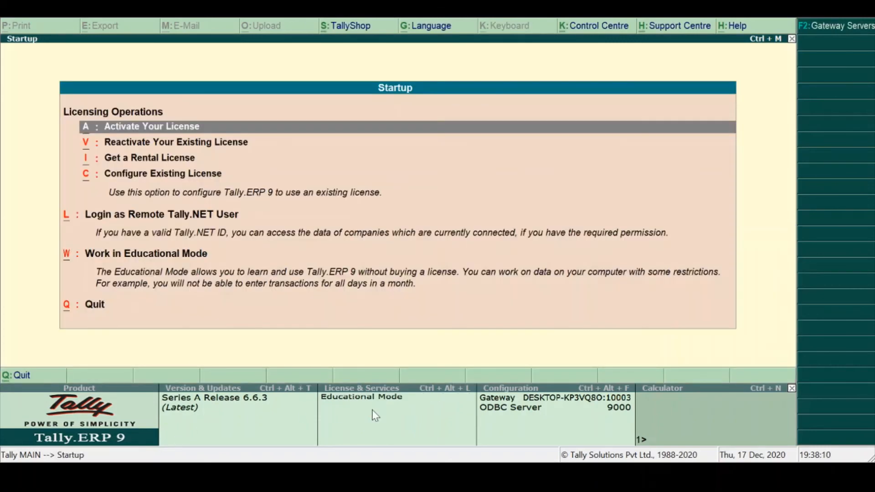
- Leave the Startup screen and open the Licensing settings from the Company Info. configuration
key("Escape")
key("Escape")
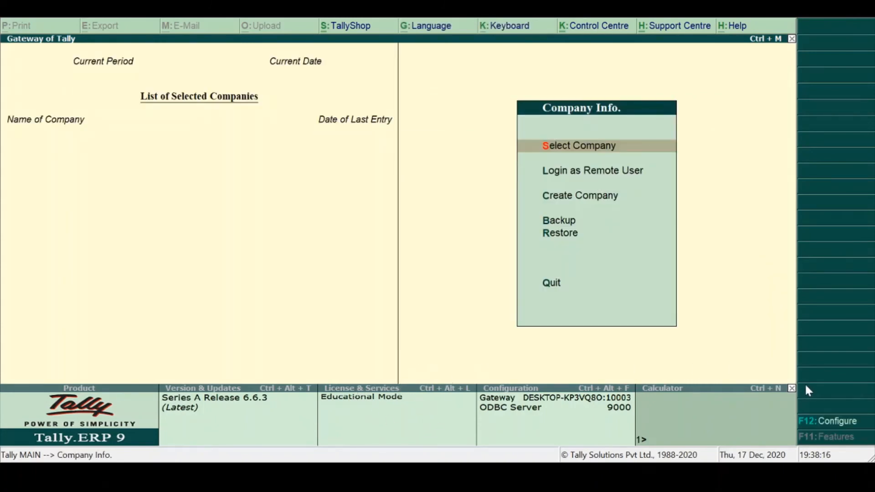
left_click(826, 424)
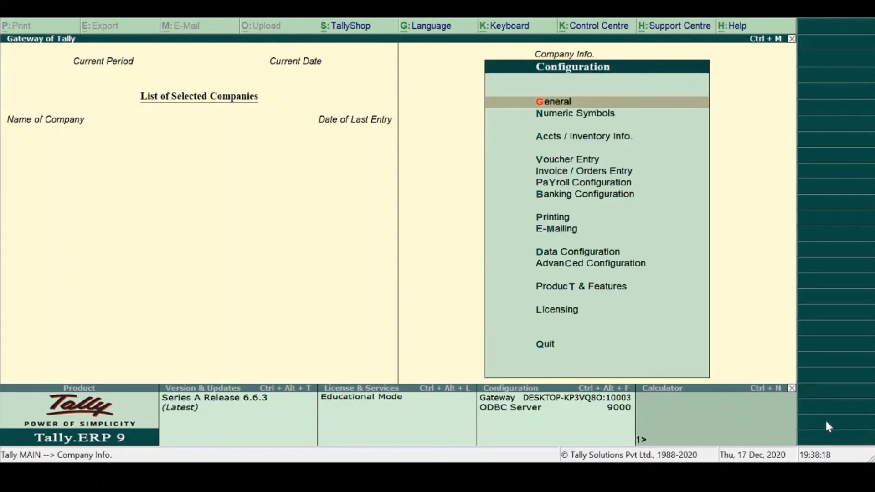
key("l")
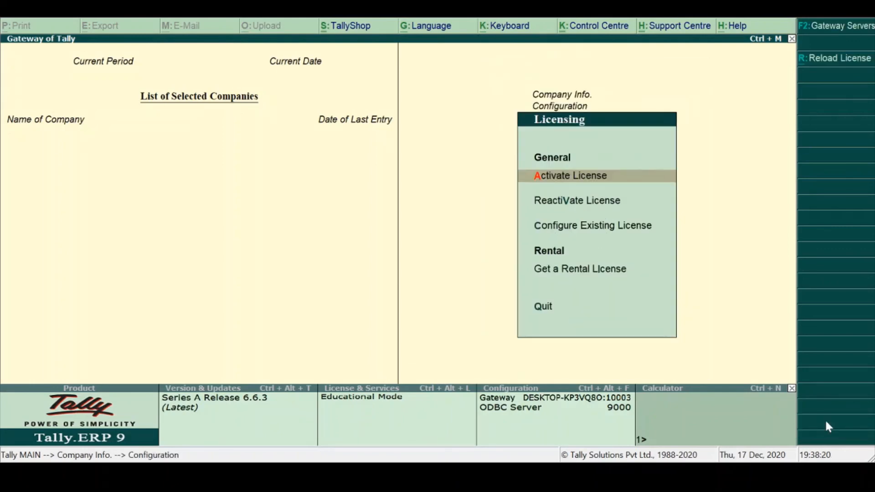
- Check the list of compatible Tally Gateway Servers under Configure Existing License and close it
key("Down")
key("Down")
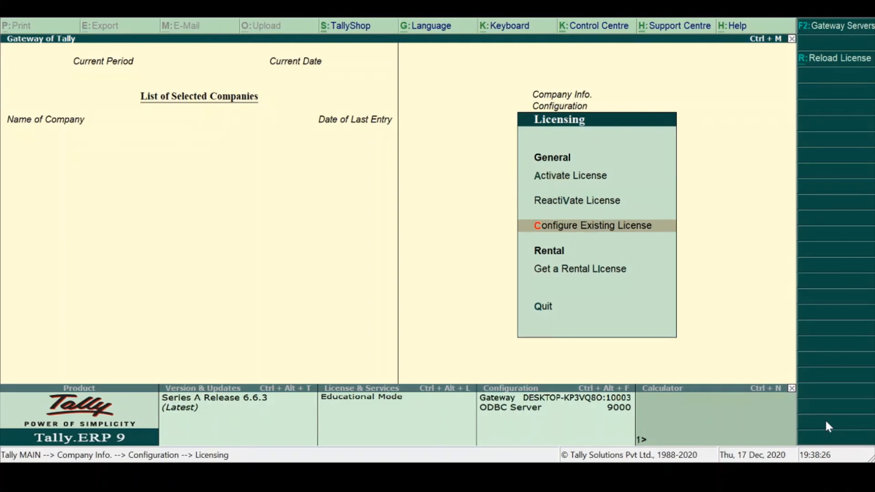
key("Return")
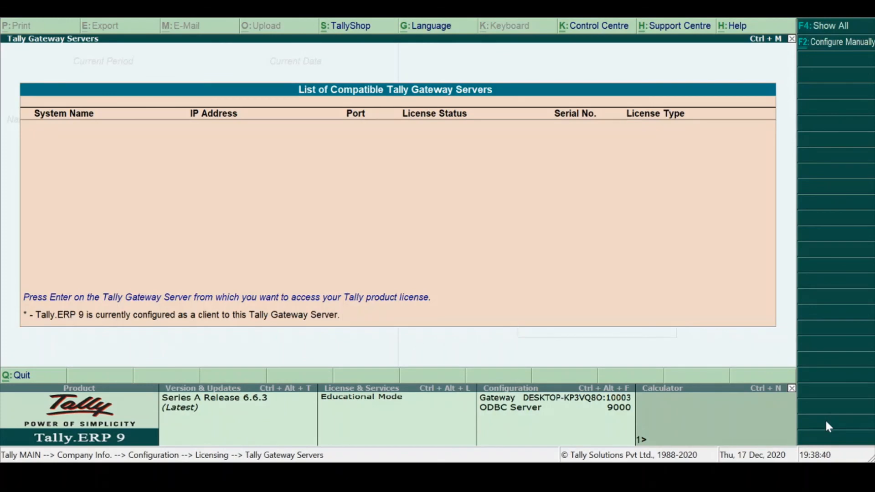
key("Escape")
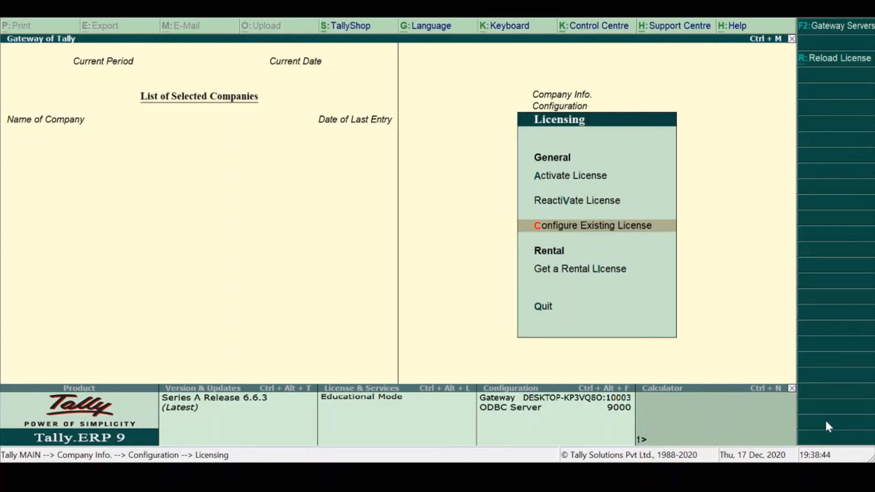
- Look over the Rental License form's billing, edition, rental period and price fields, and quit it without entering anything
key("Down")
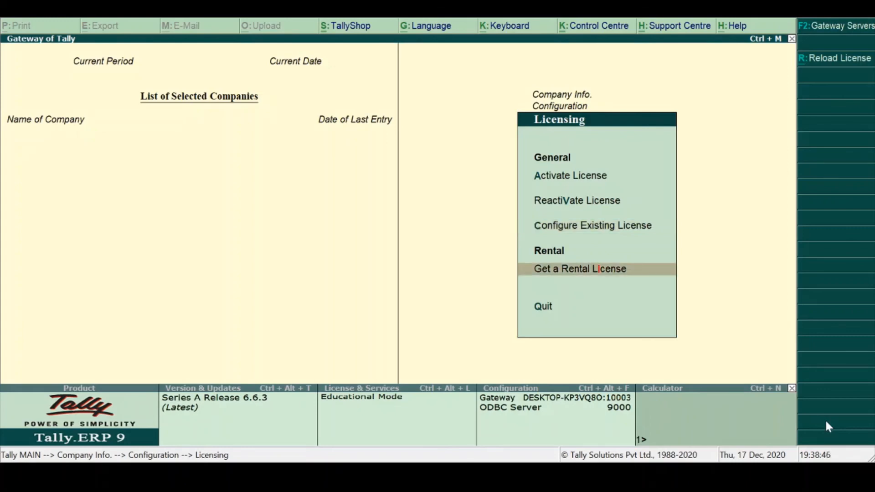
key("Return")
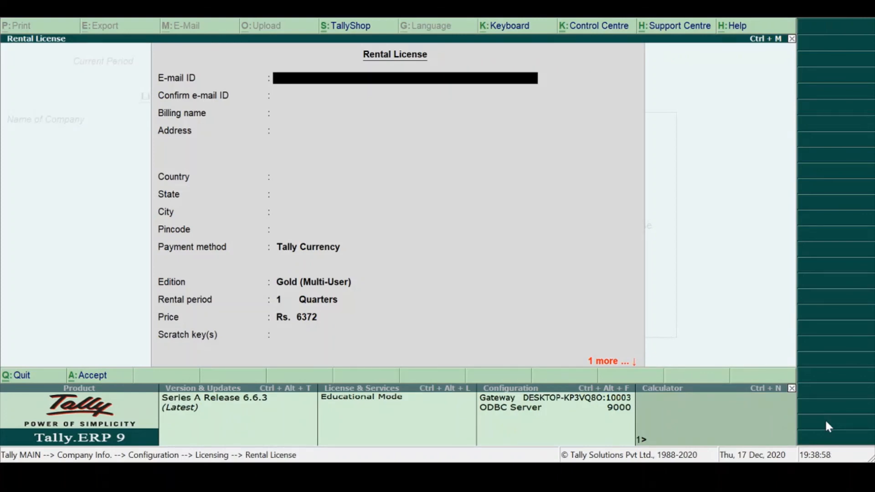
key("Escape")
key("y")
- Reactivate the surrendered license, keeping the filled-in administrator e-mail ID and entering the Tally.NET password
key("Up")
key("Up")
key("Return")
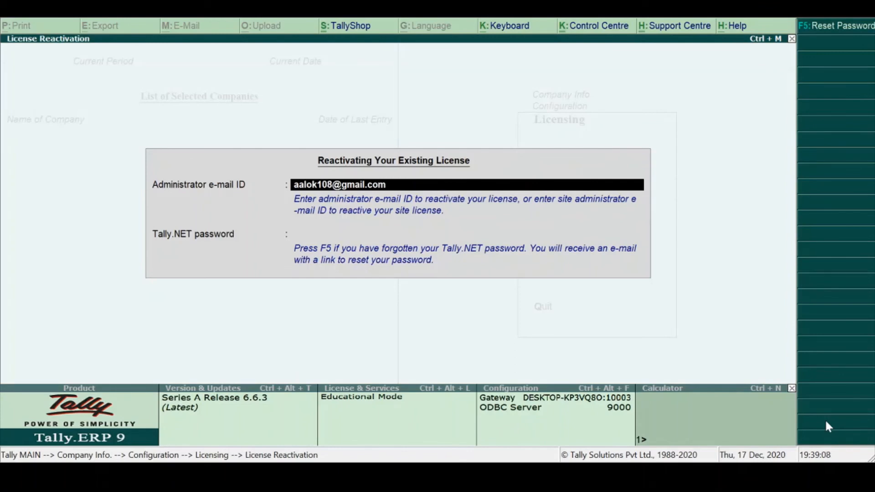
key("Return")
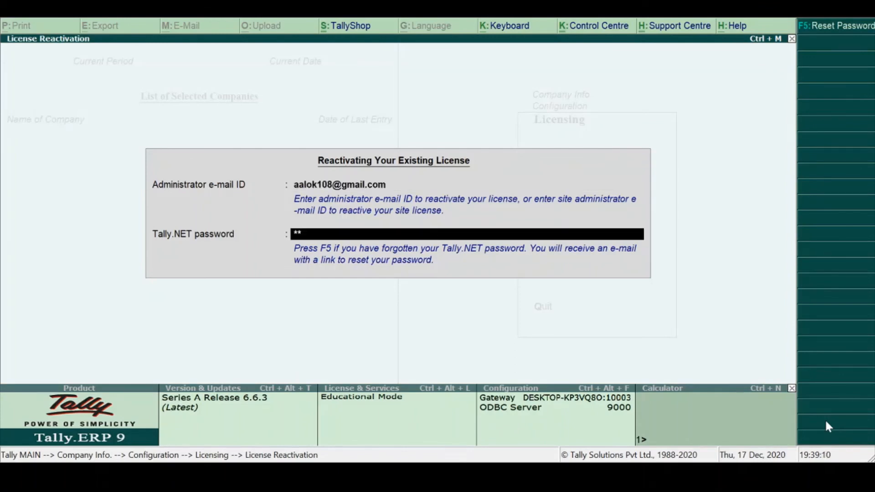
type("********")
key("Return")
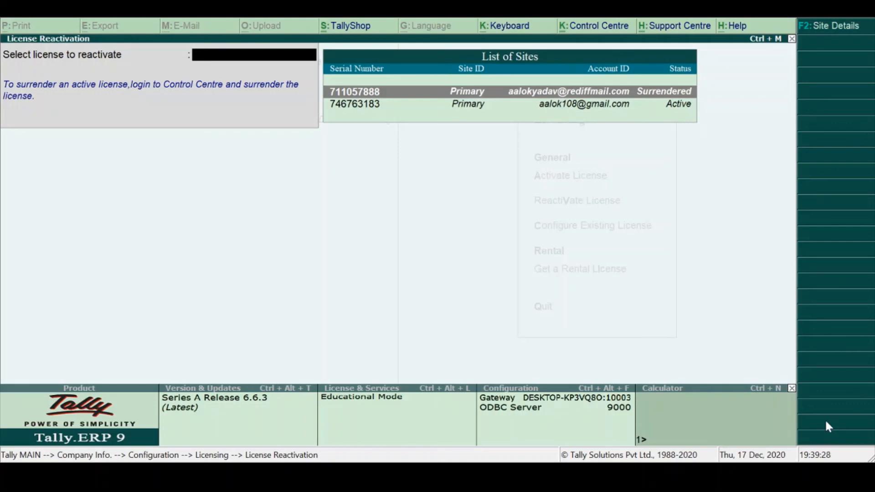
key("Return")
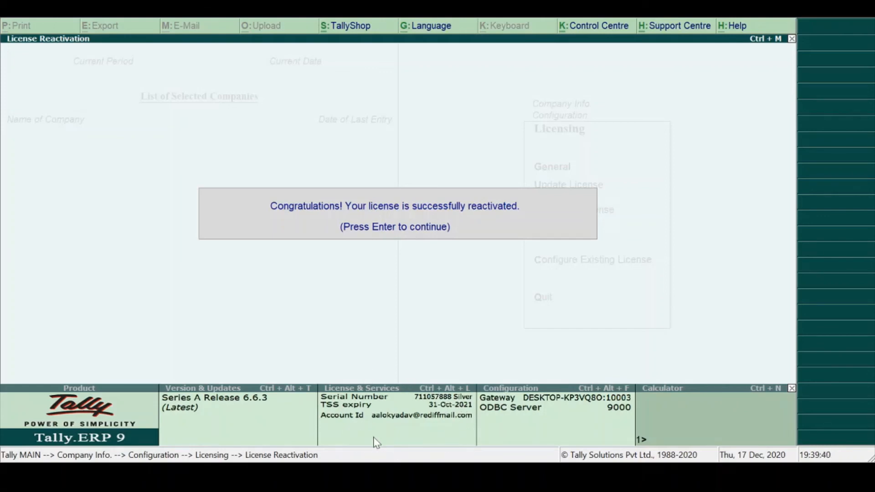
key("Return")
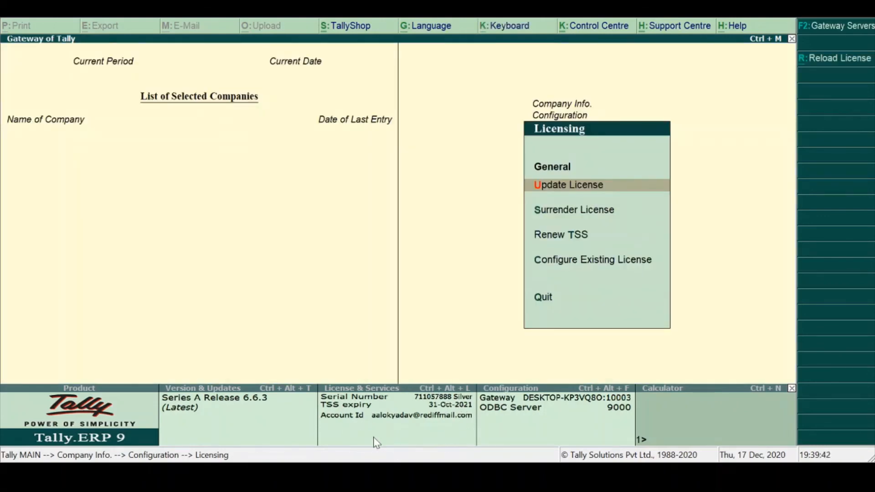
- Leave the Licensing settings, view the Configuration list once more, and return to Company Info
key("Escape")
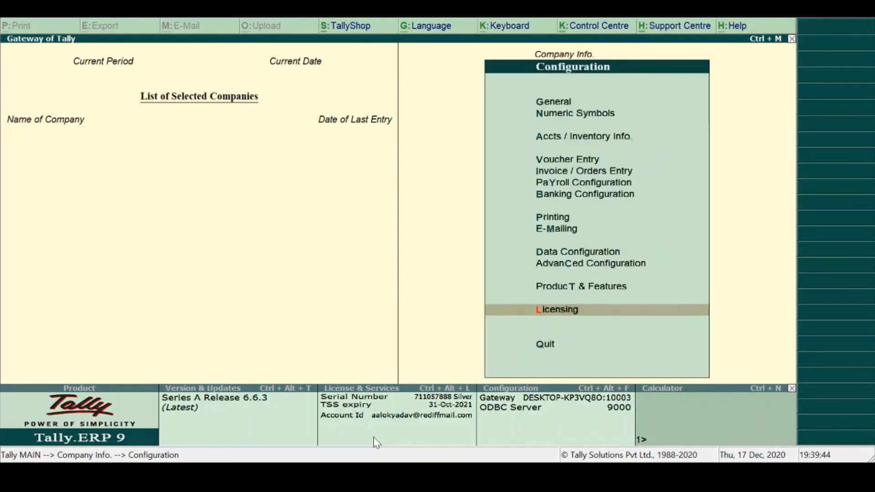
key("Escape")
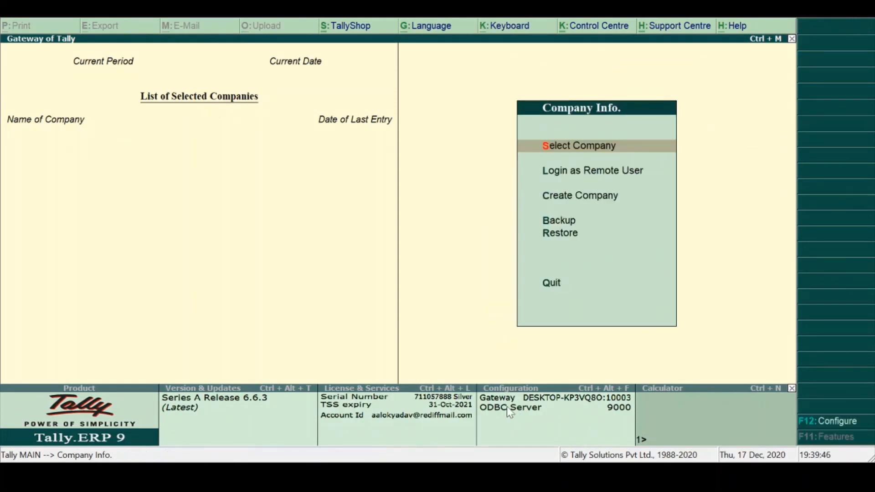
left_click(823, 423)
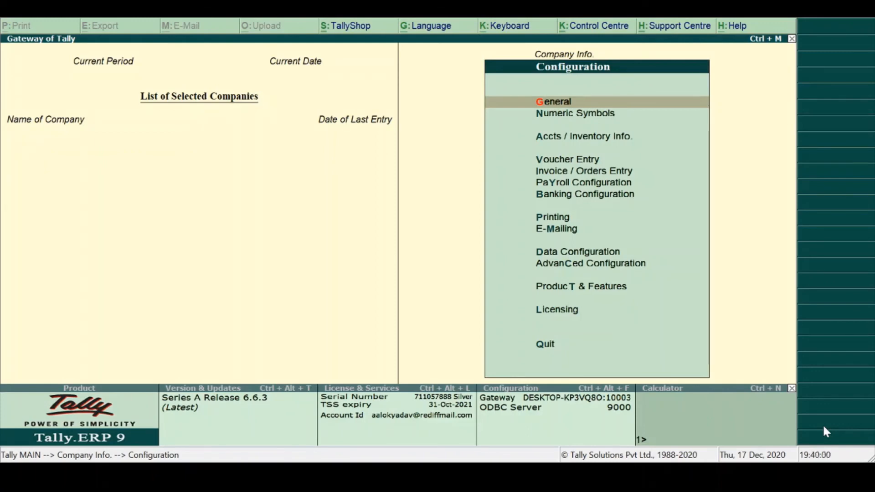
key("Escape")
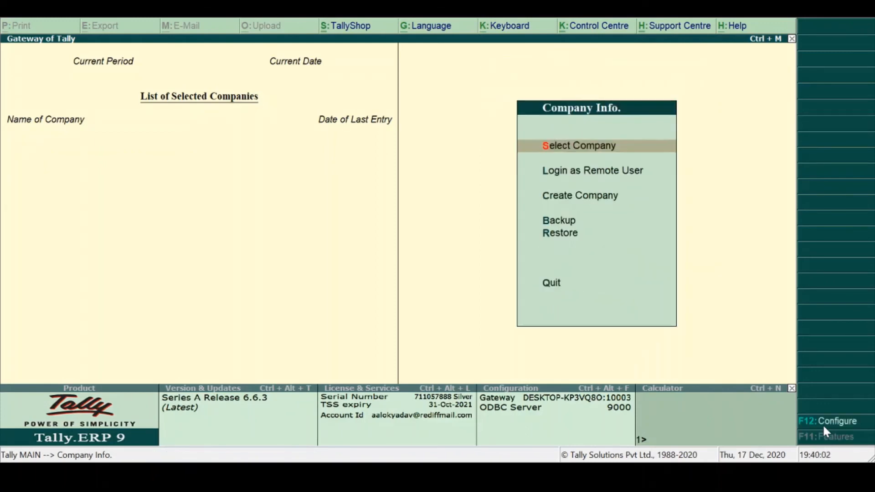
- Change the company data path to D:\Tally.ERP9\Data and select the MoneyGuru company for 1-Apr-2019 to 31-Mar-2020
key("Return")
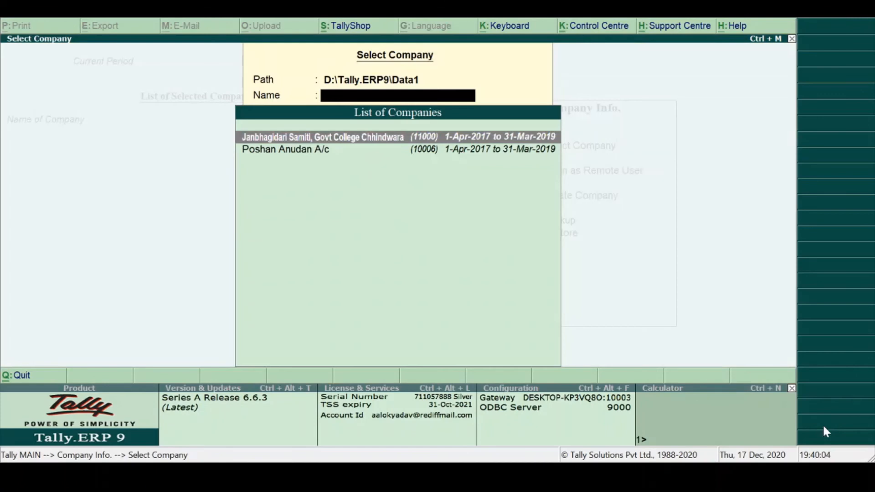
key("BackSpace")
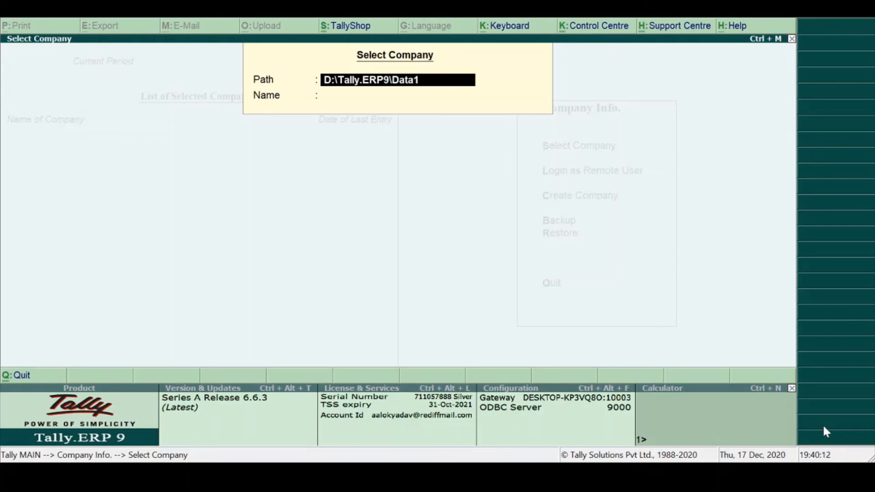
key("BackSpace")
key("Return")
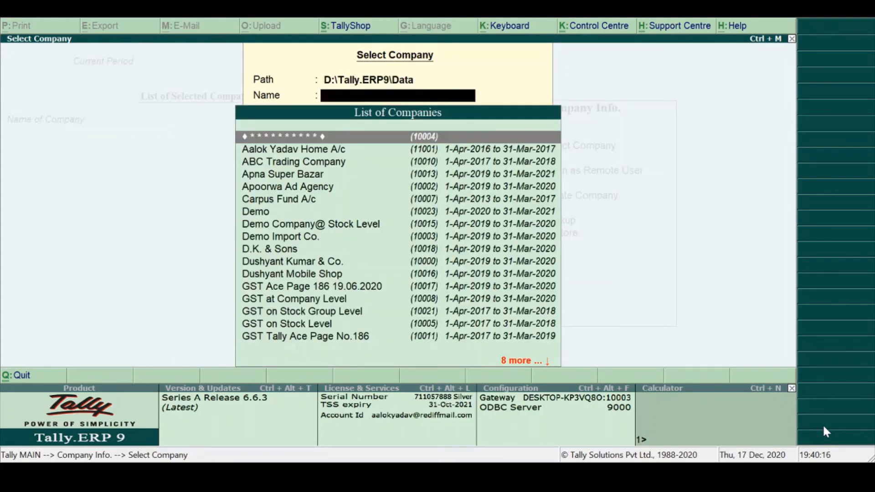
type("Mon")
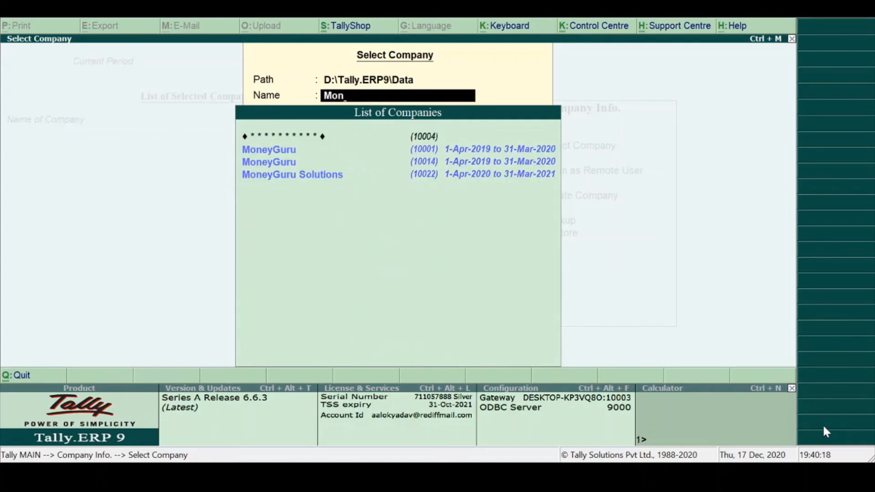
key("Return")
- Log in to the MoneyGuru company with the user name and password
type("a")
key("Return")
type("*")
key("Return")
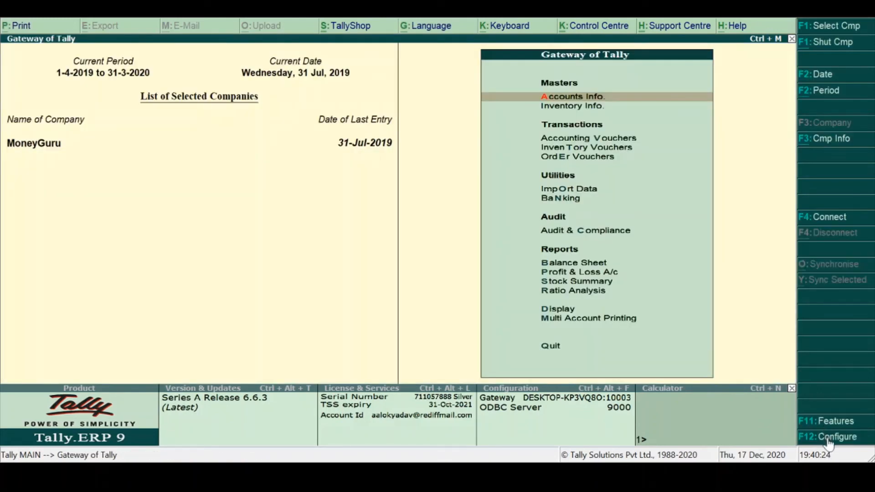
- View the Configuration list from Gateway of Tally and close it, and open the single ledger creation form
left_click(828, 439)
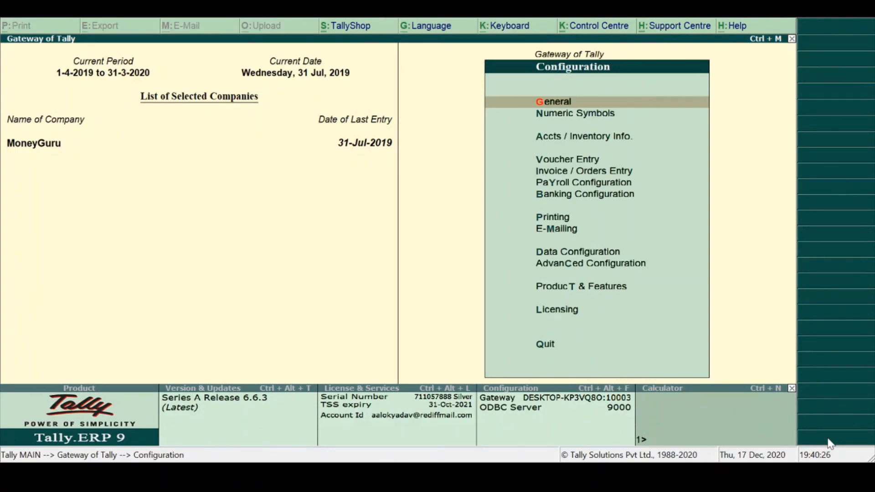
key("Escape")
key("Return")
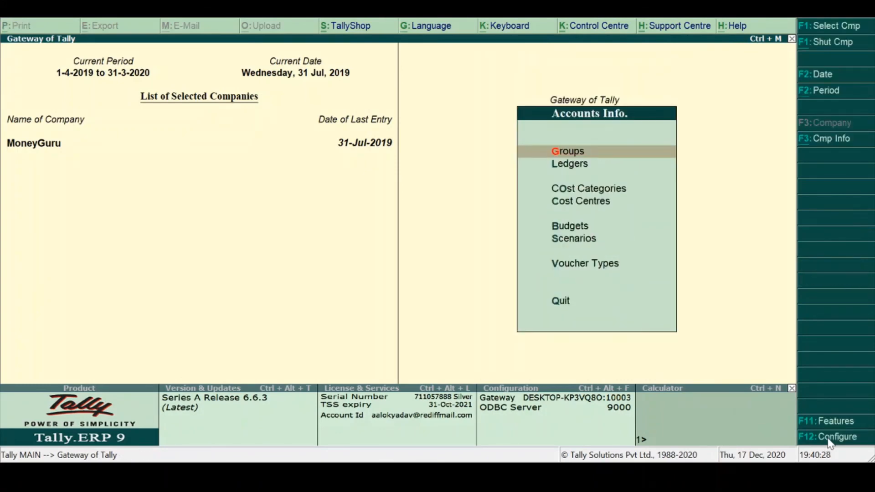
key("Down")
key("Return")
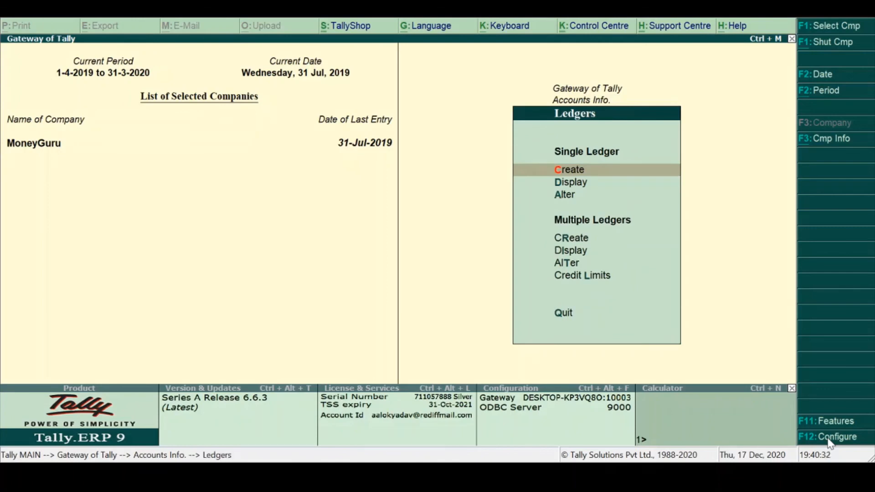
key("Return")
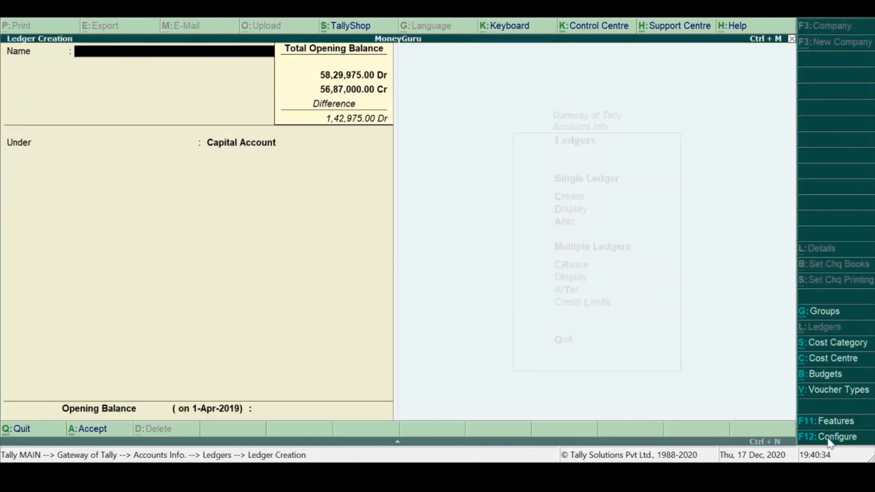
- Set all Ledger Configuration options to Yes, from aliases to effective date for reconciliation, and return to Gateway of Tally without creating a ledger
left_click(829, 438)
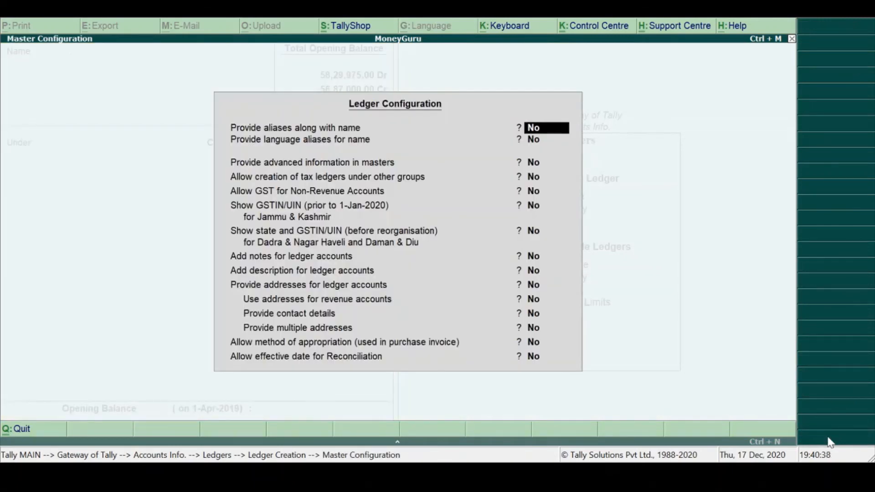
type("y")
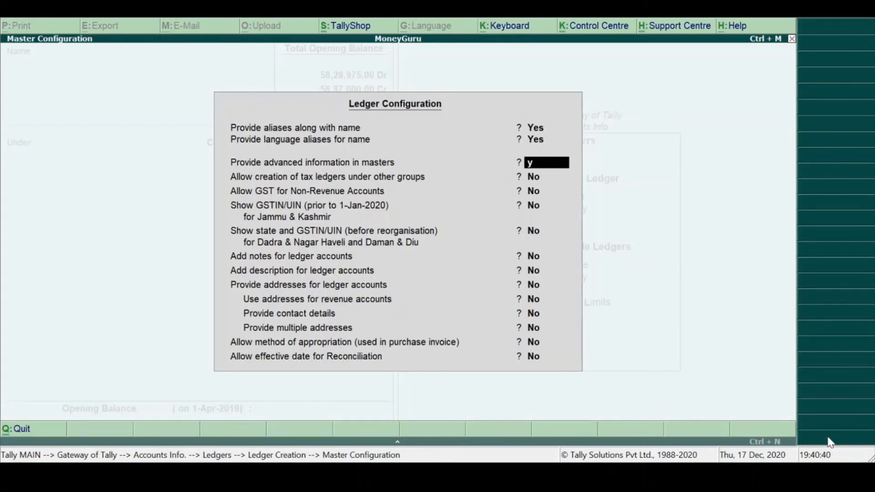
type("yyyyyyyyyyy")
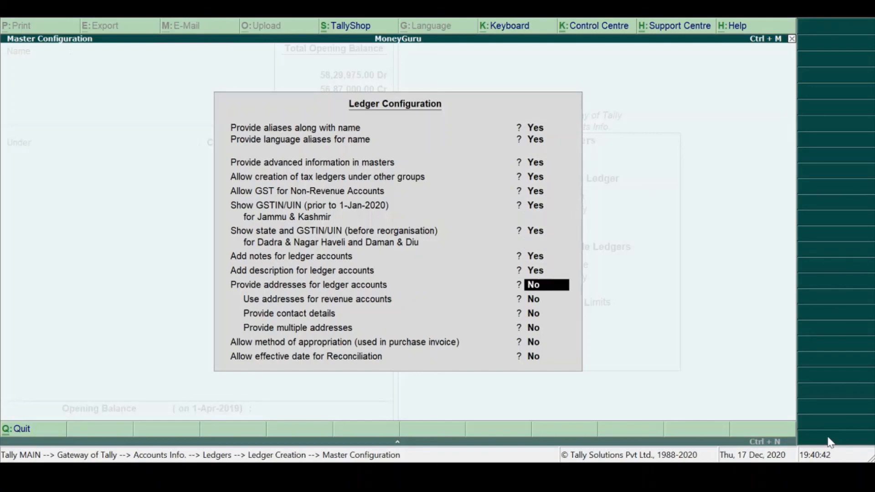
key("Return")
type("y")
key("Return")
type("y")
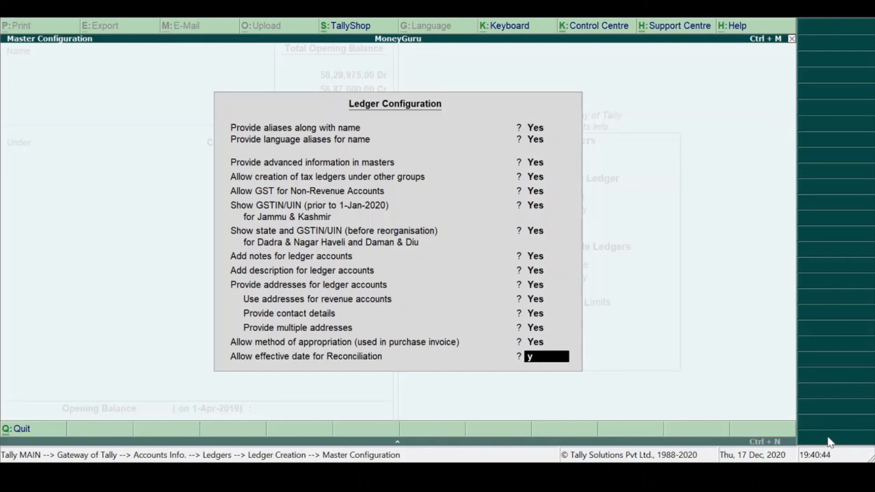
key("Return")
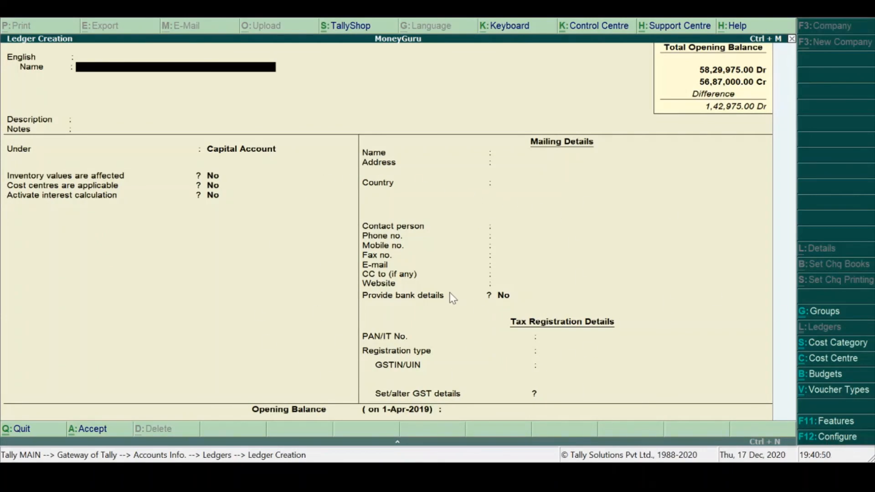
key("Escape")
key("Escape")
key("Escape")
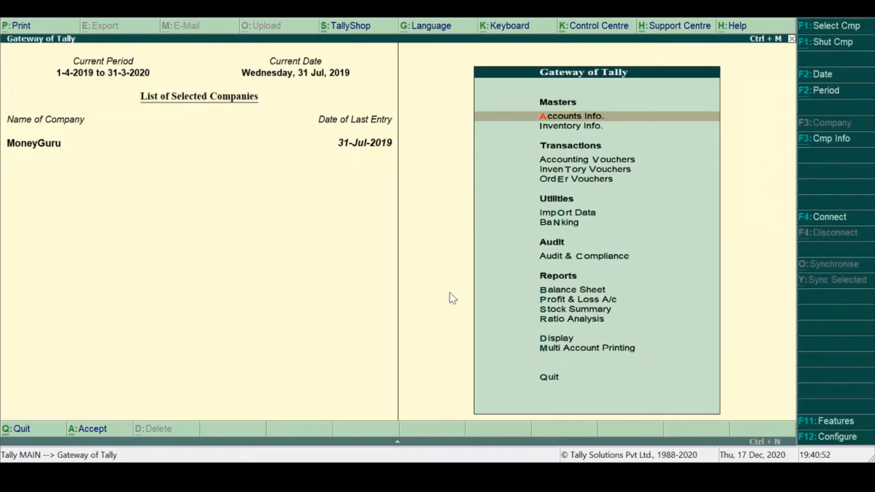
- Open a Payment voucher and go through its general and bank allocation configuration options, keeping their existing values
key("v")
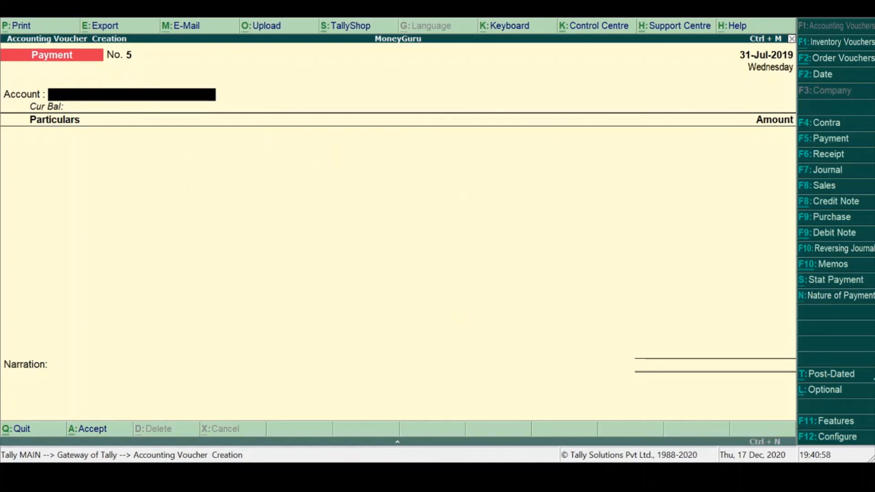
left_click(835, 439)
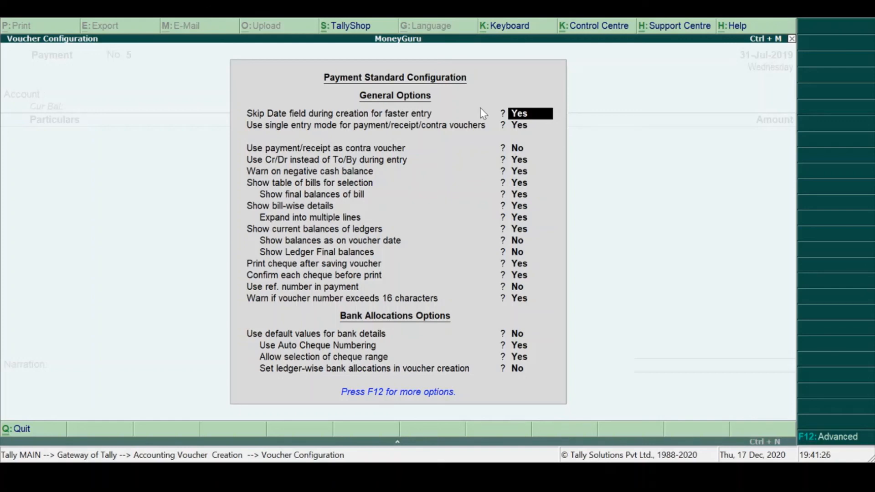
key("Down")
key("Down")
key("Down")
key("Down")
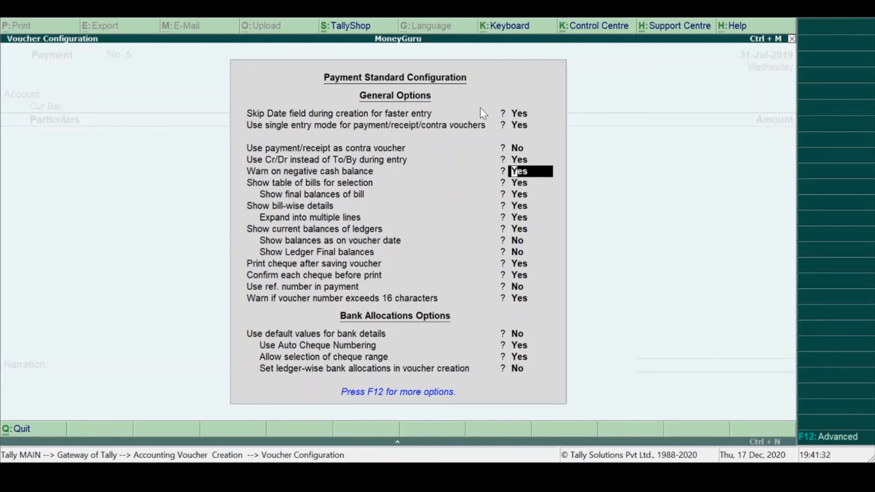
key("Down")
key("Down")
key("Down")
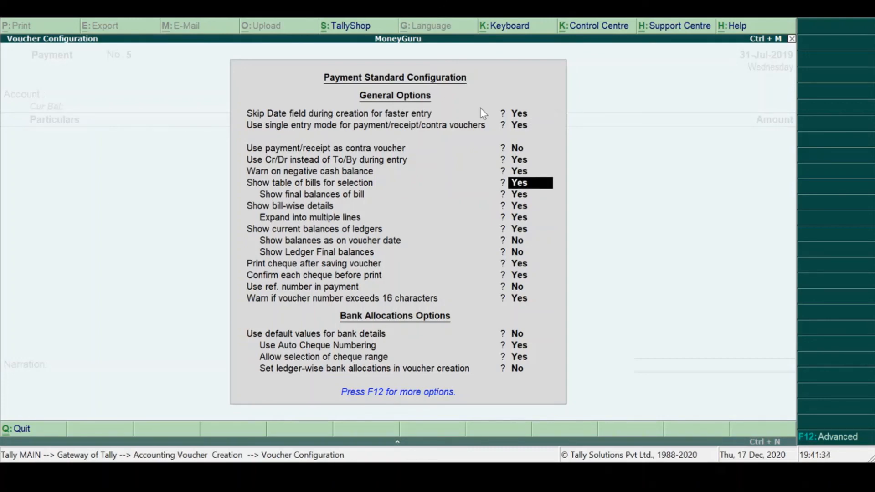
key("Down")
key("Down")
key("Down")
key("Down")
key("Down")
key("Down")
key("Down")
key("Down")
key("Down")
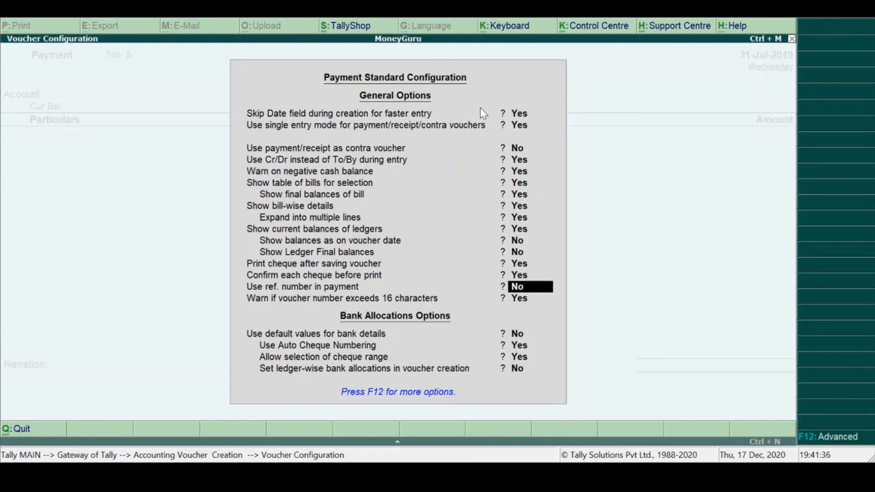
key("Down")
key("Down")
key("Down")
key("Return")
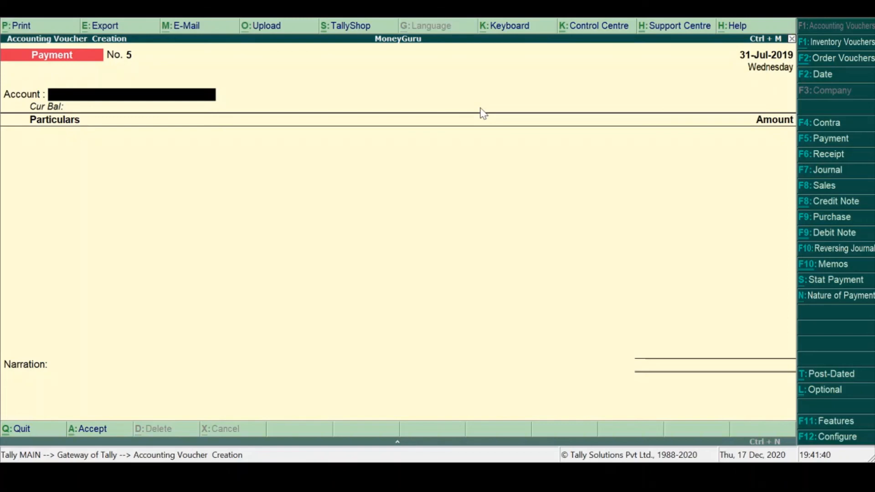
- Switch to a Purchase voucher and look over its general, statutory and other invoice configuration options
key("F9")
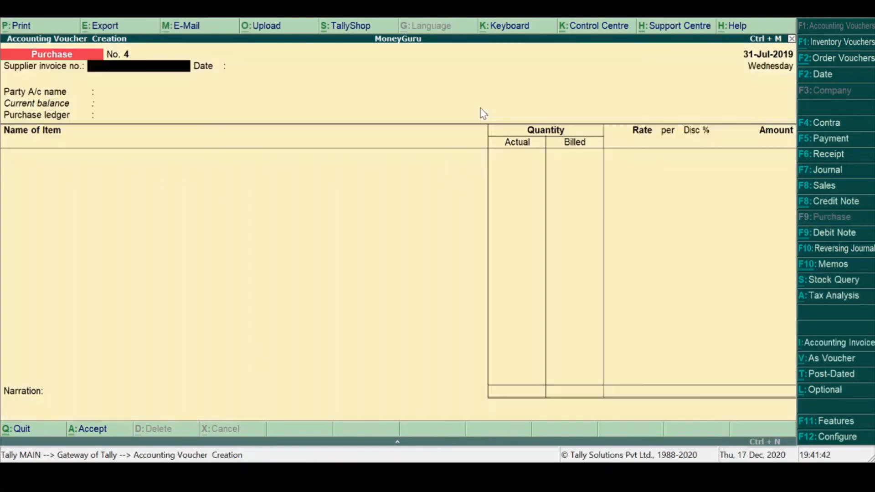
left_click(823, 439)
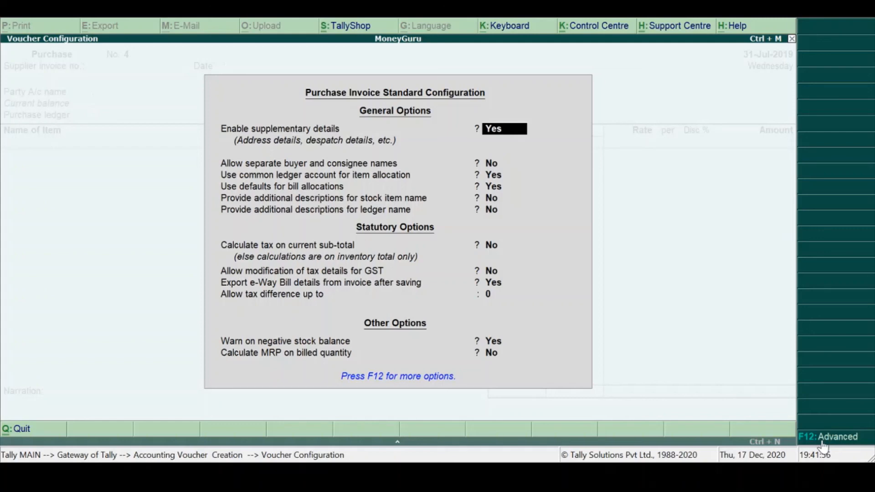
key("Escape")
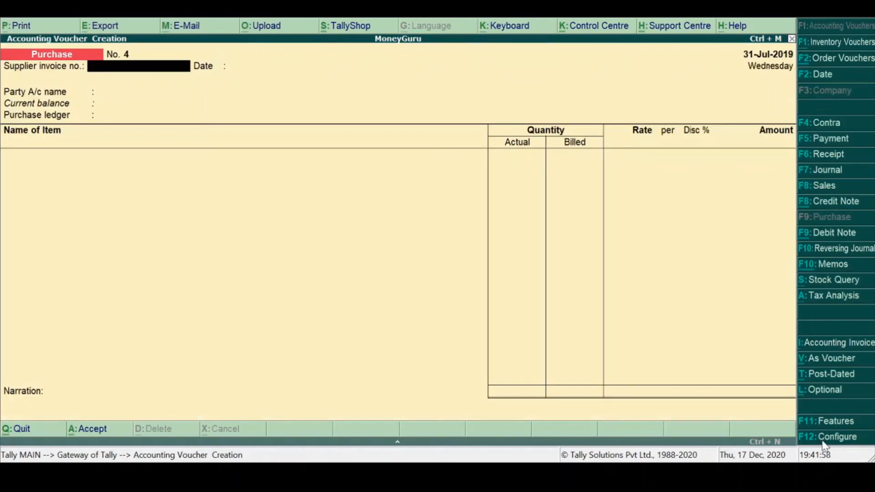
- Switch to a Journal voucher, look over its standard configuration options, and quit voucher entry to Gateway of Tally
key("F7")
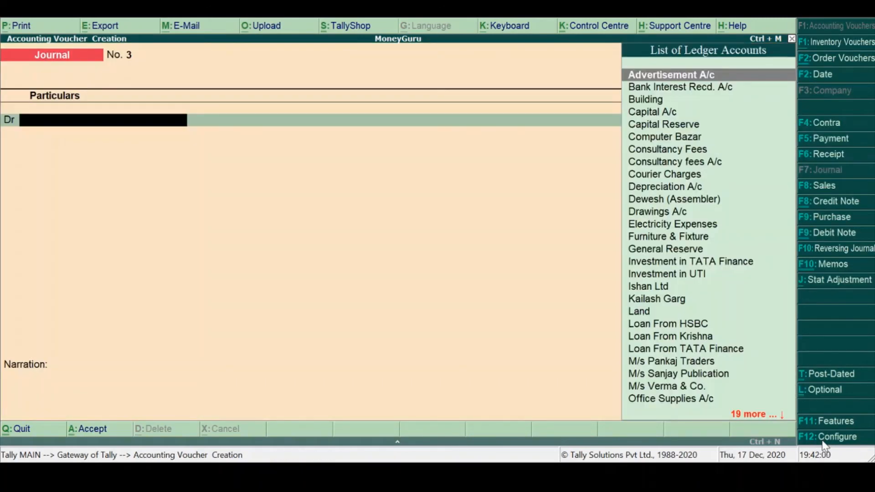
left_click(824, 443)
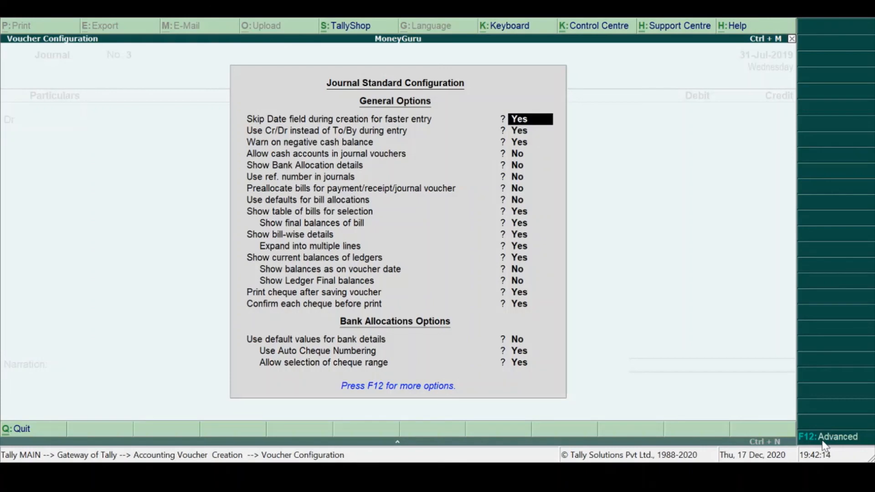
key("Escape")
key("Escape")
key("y")
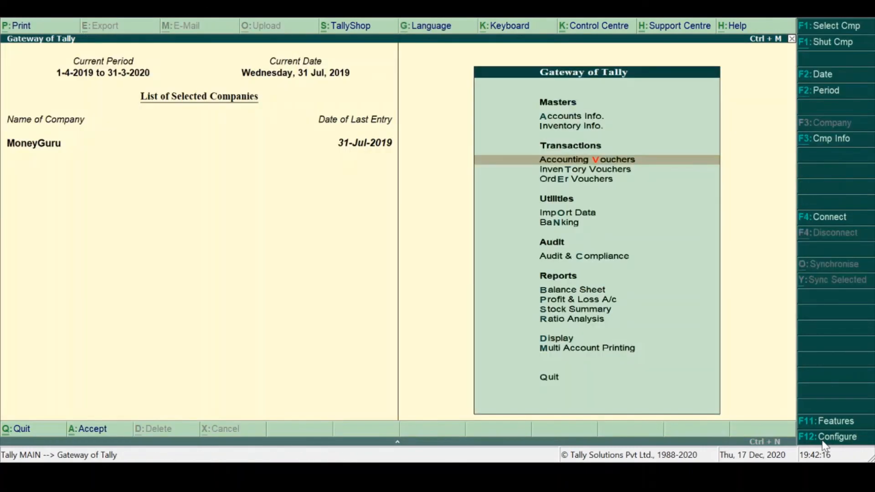